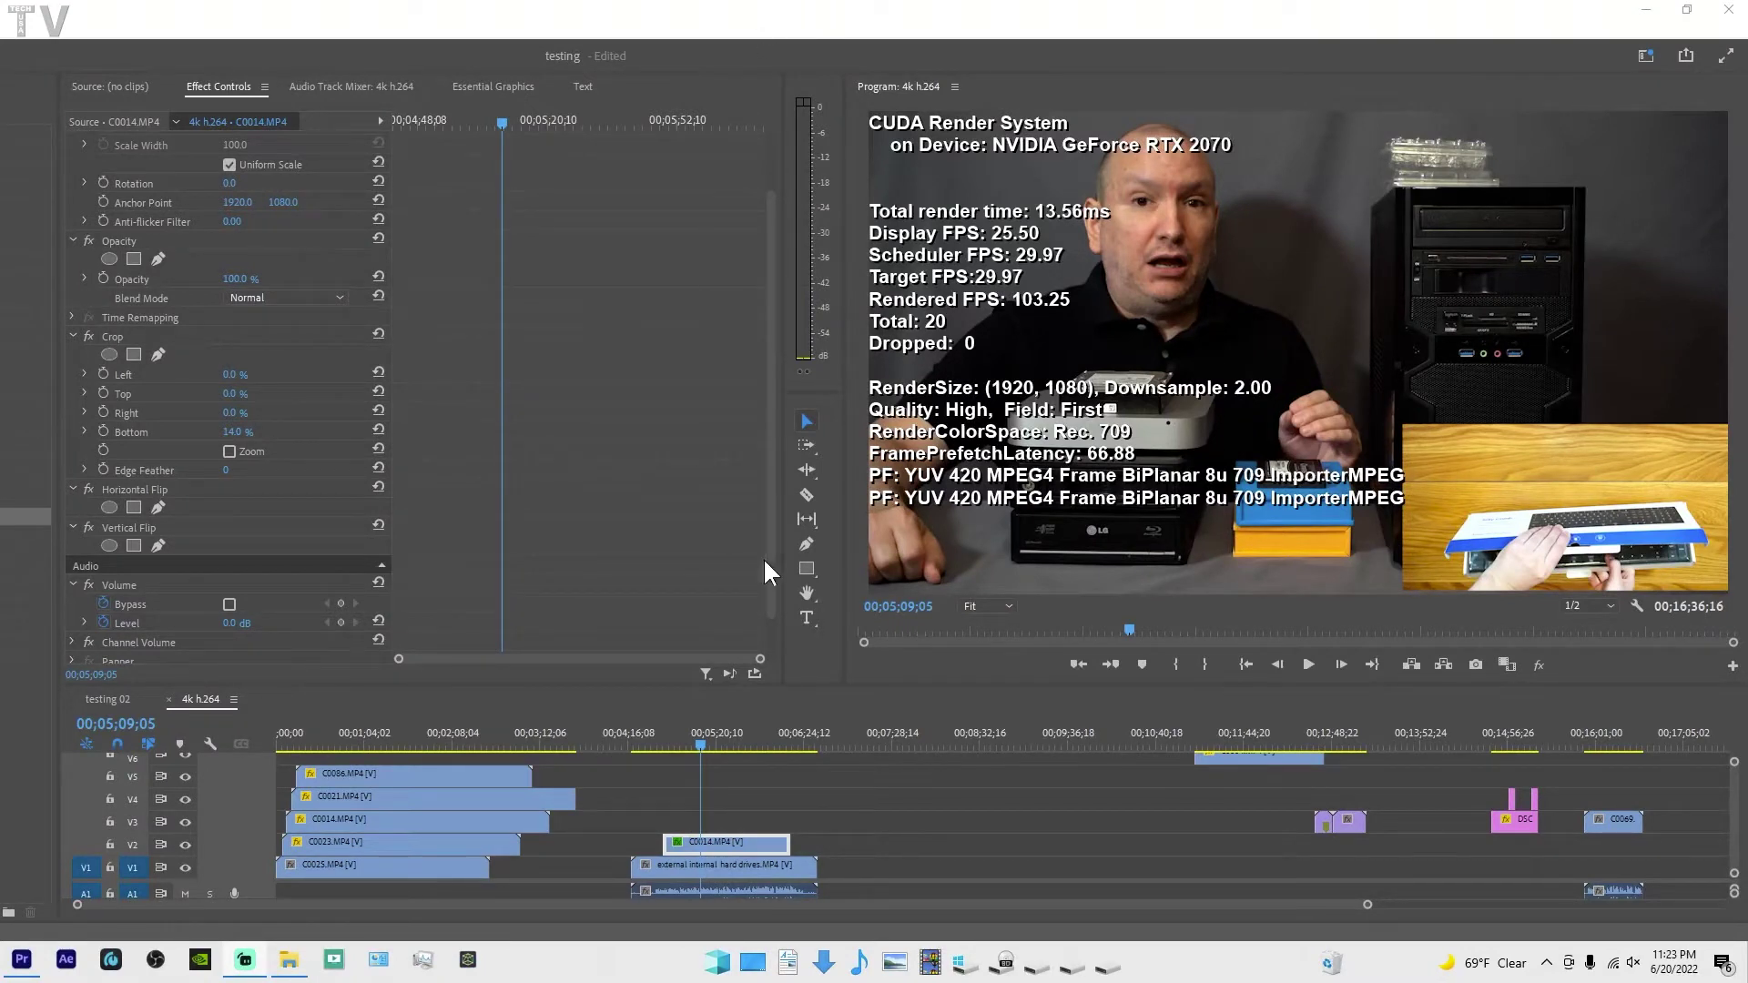
Play, stop and replay the sequence in the Program Monitor with render statistics overlaid
click(949, 666)
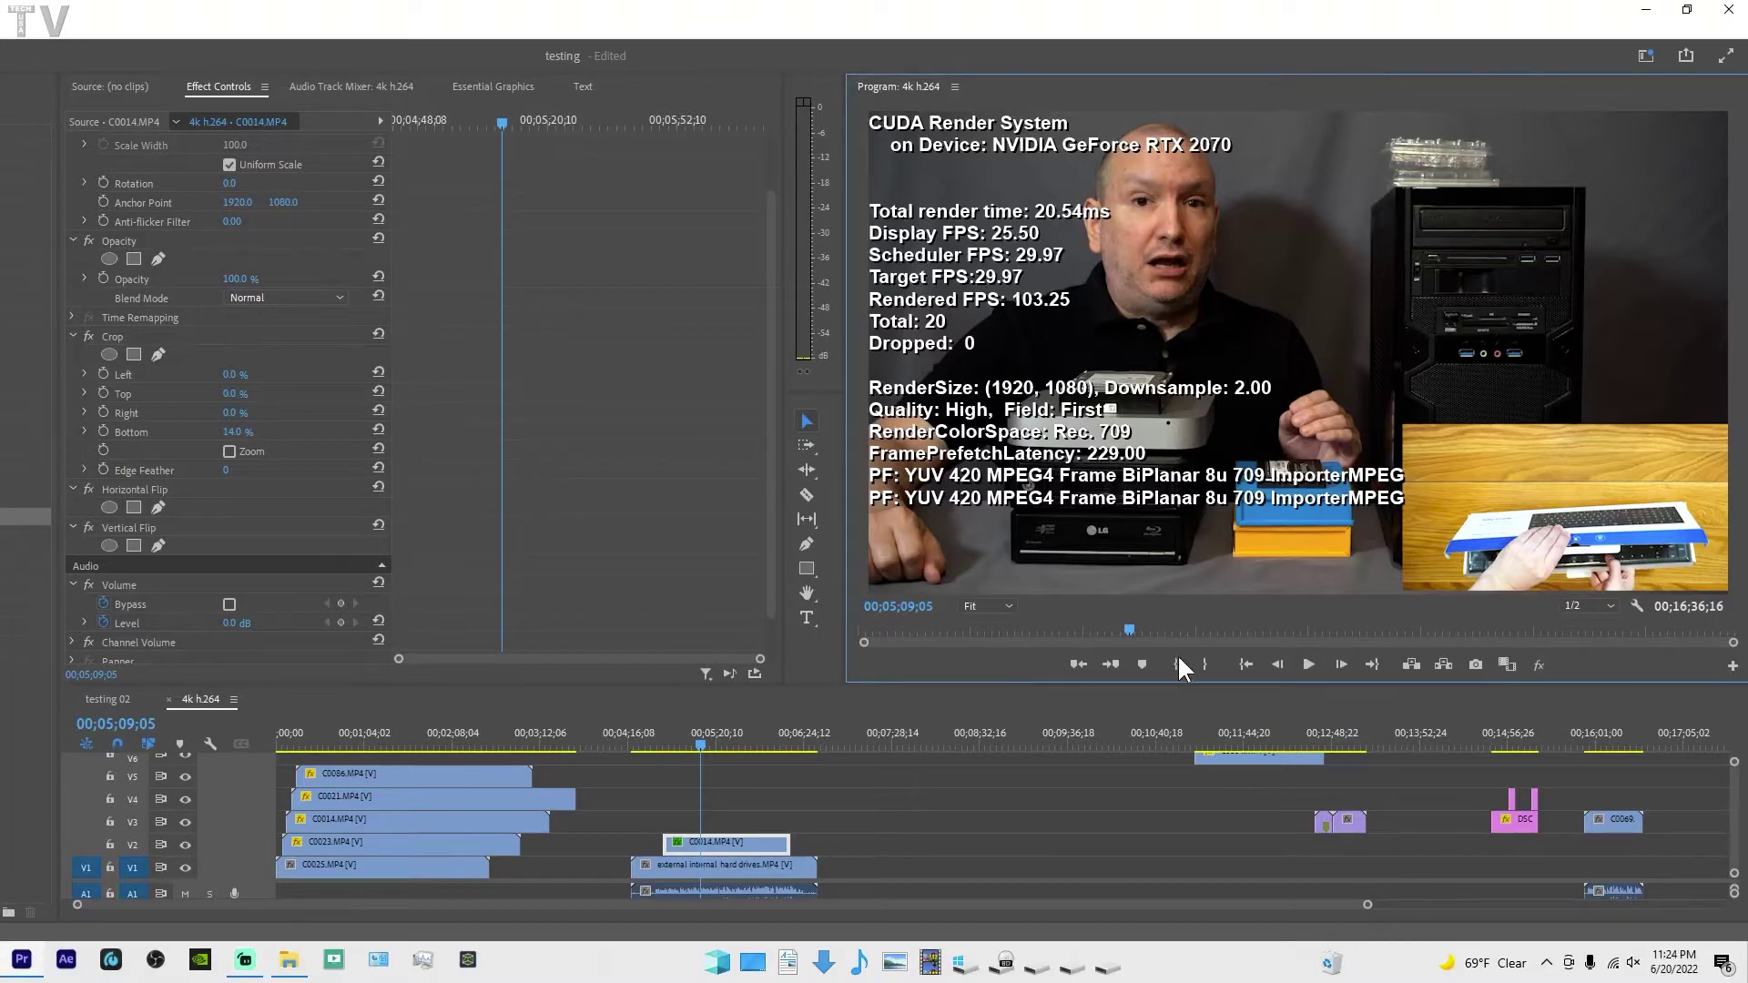
click(1307, 666)
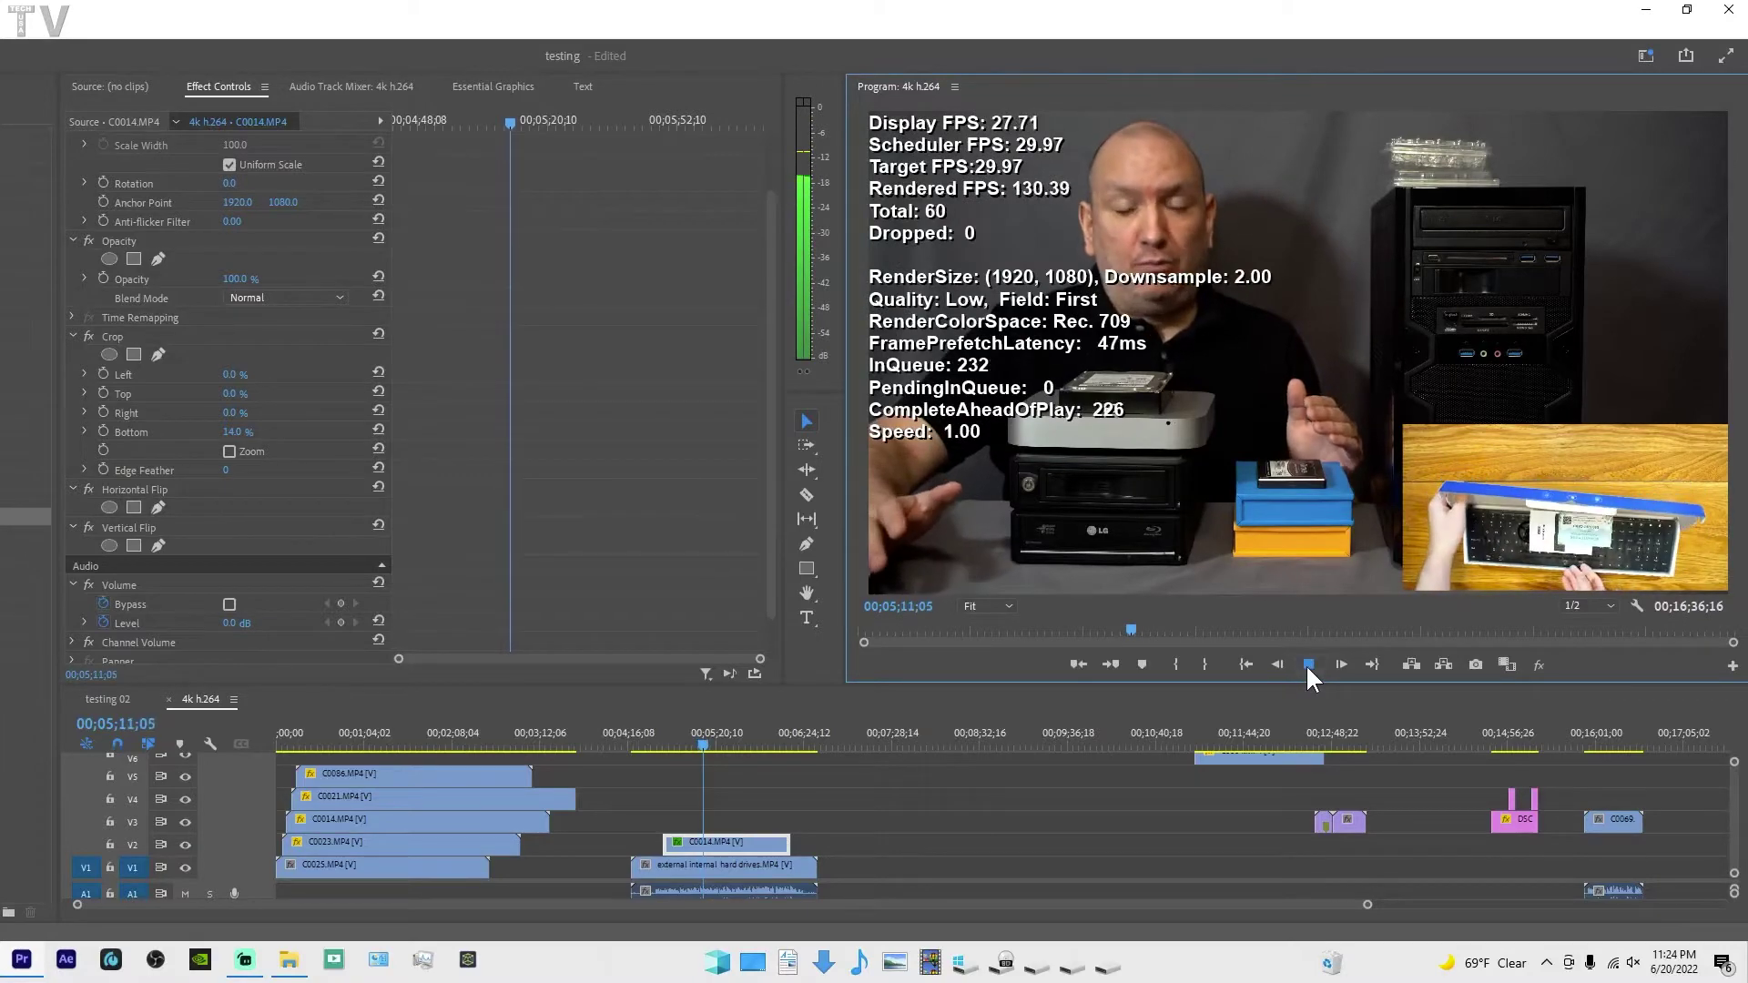
click(1306, 664)
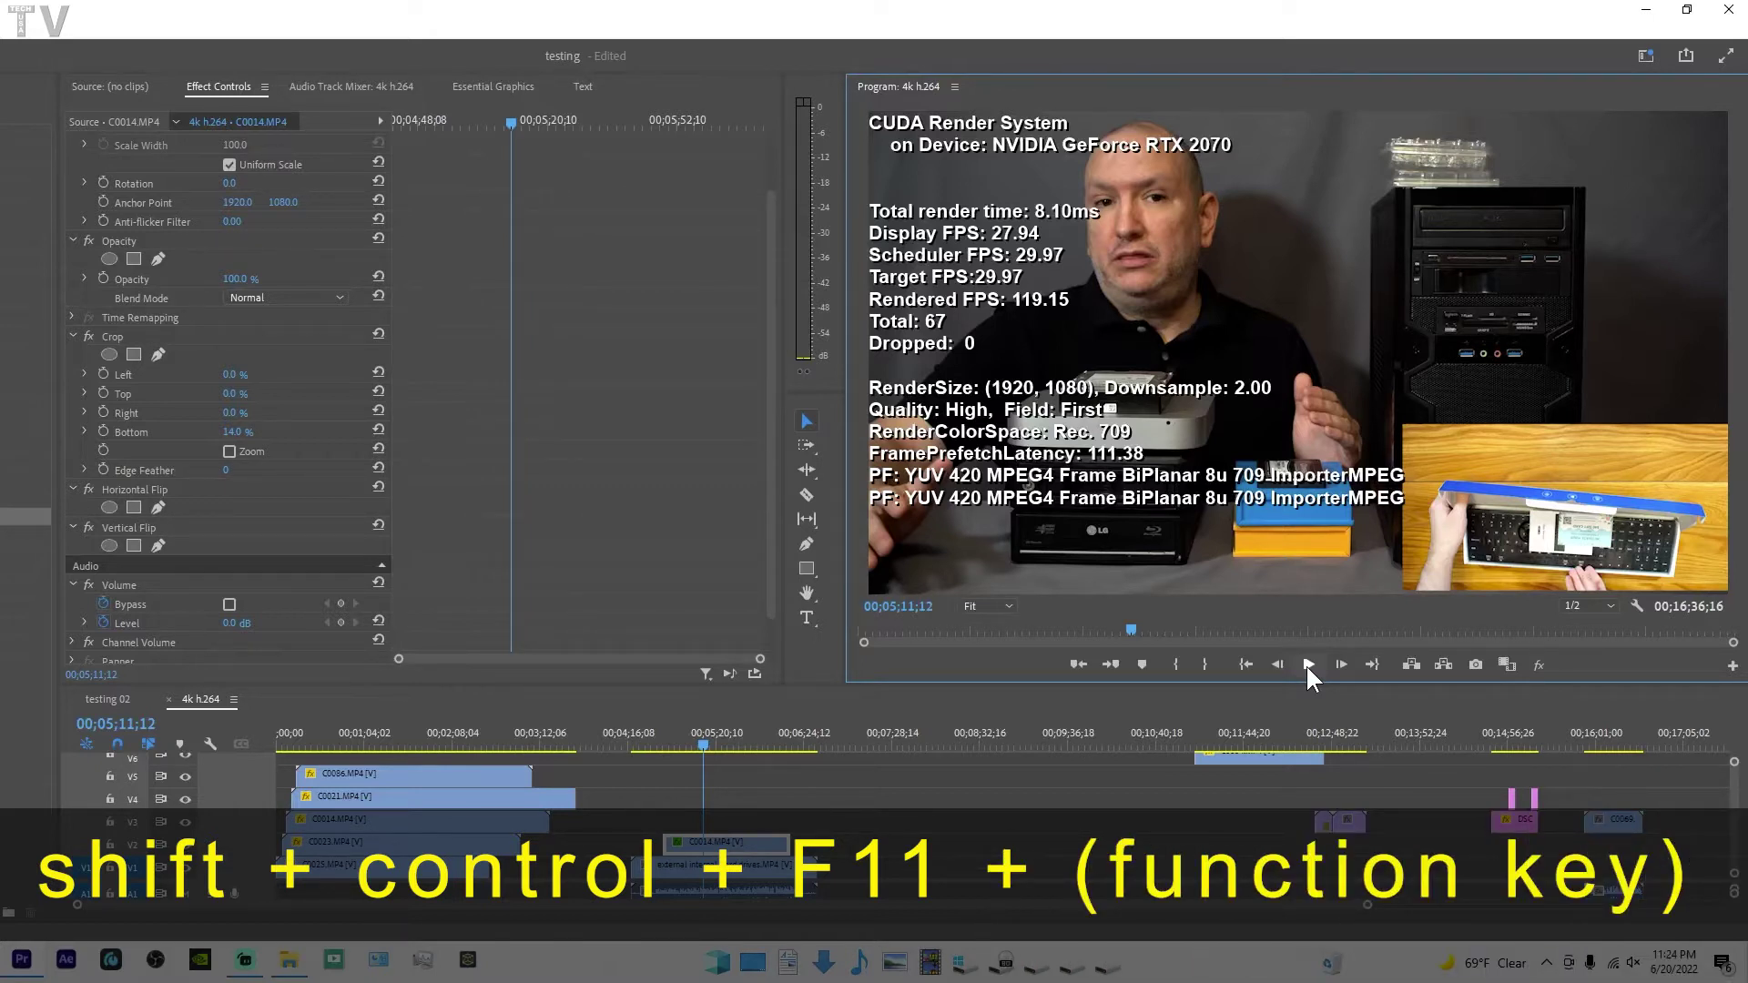
click(1309, 663)
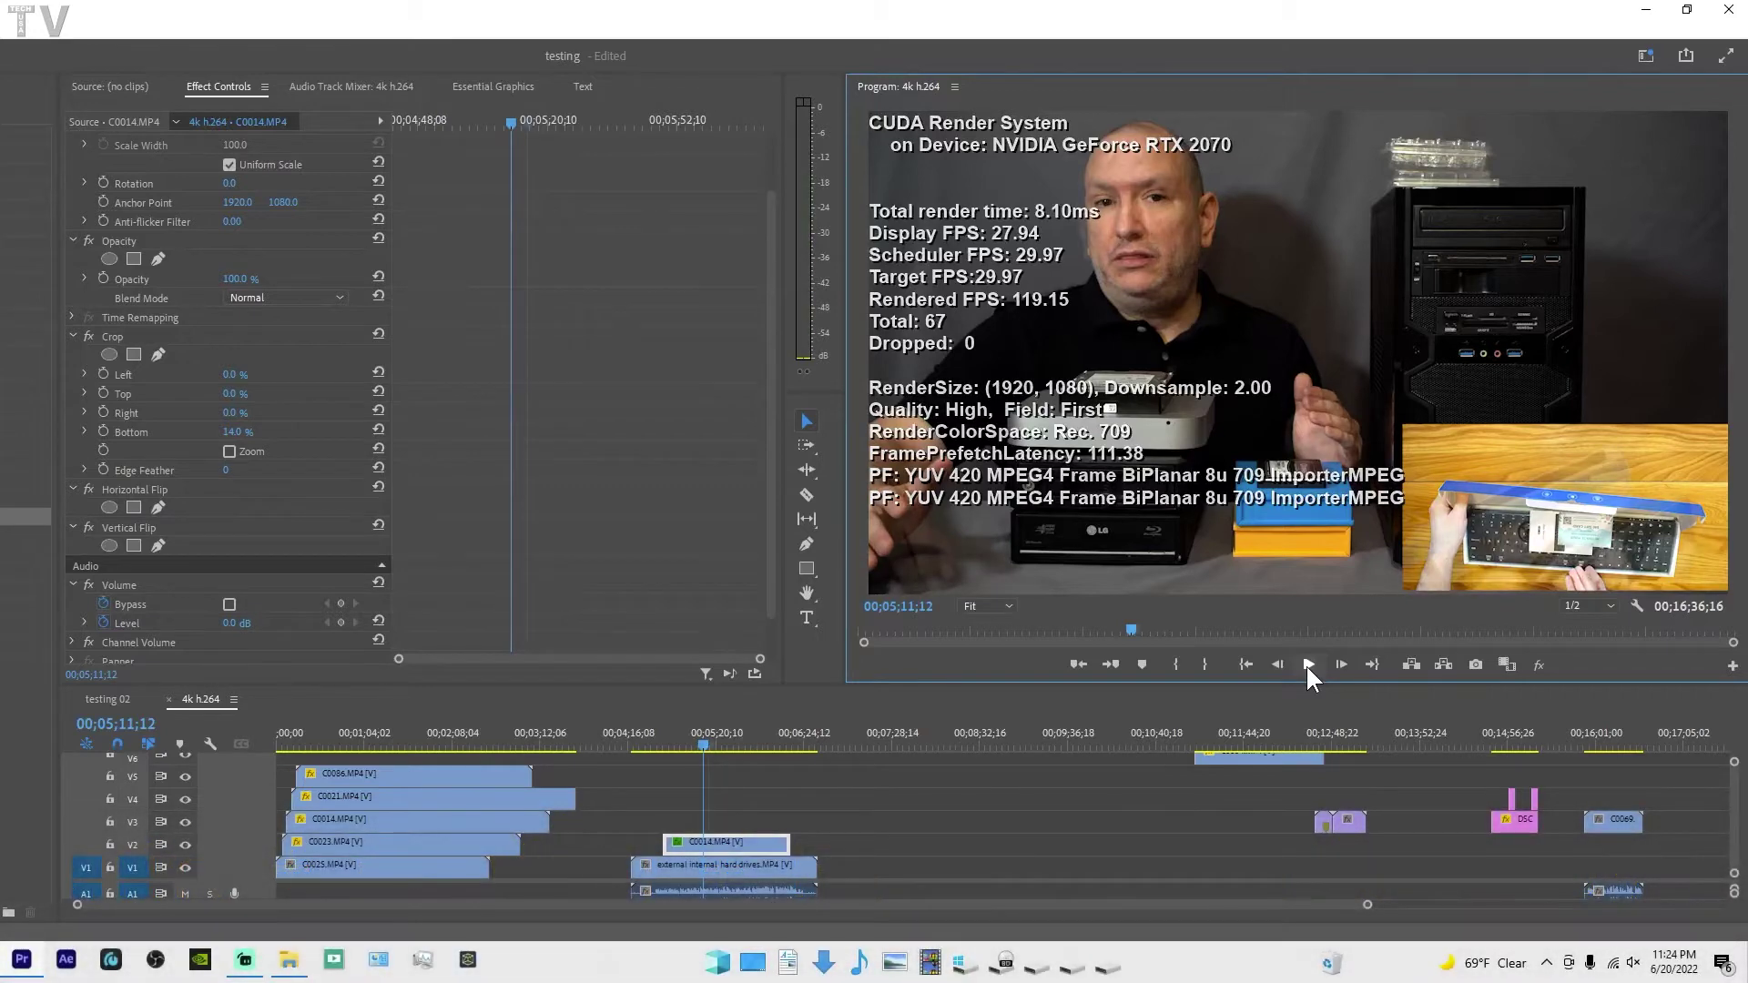
Stop playback and turn on the Program Monitor overlays
click(1308, 664)
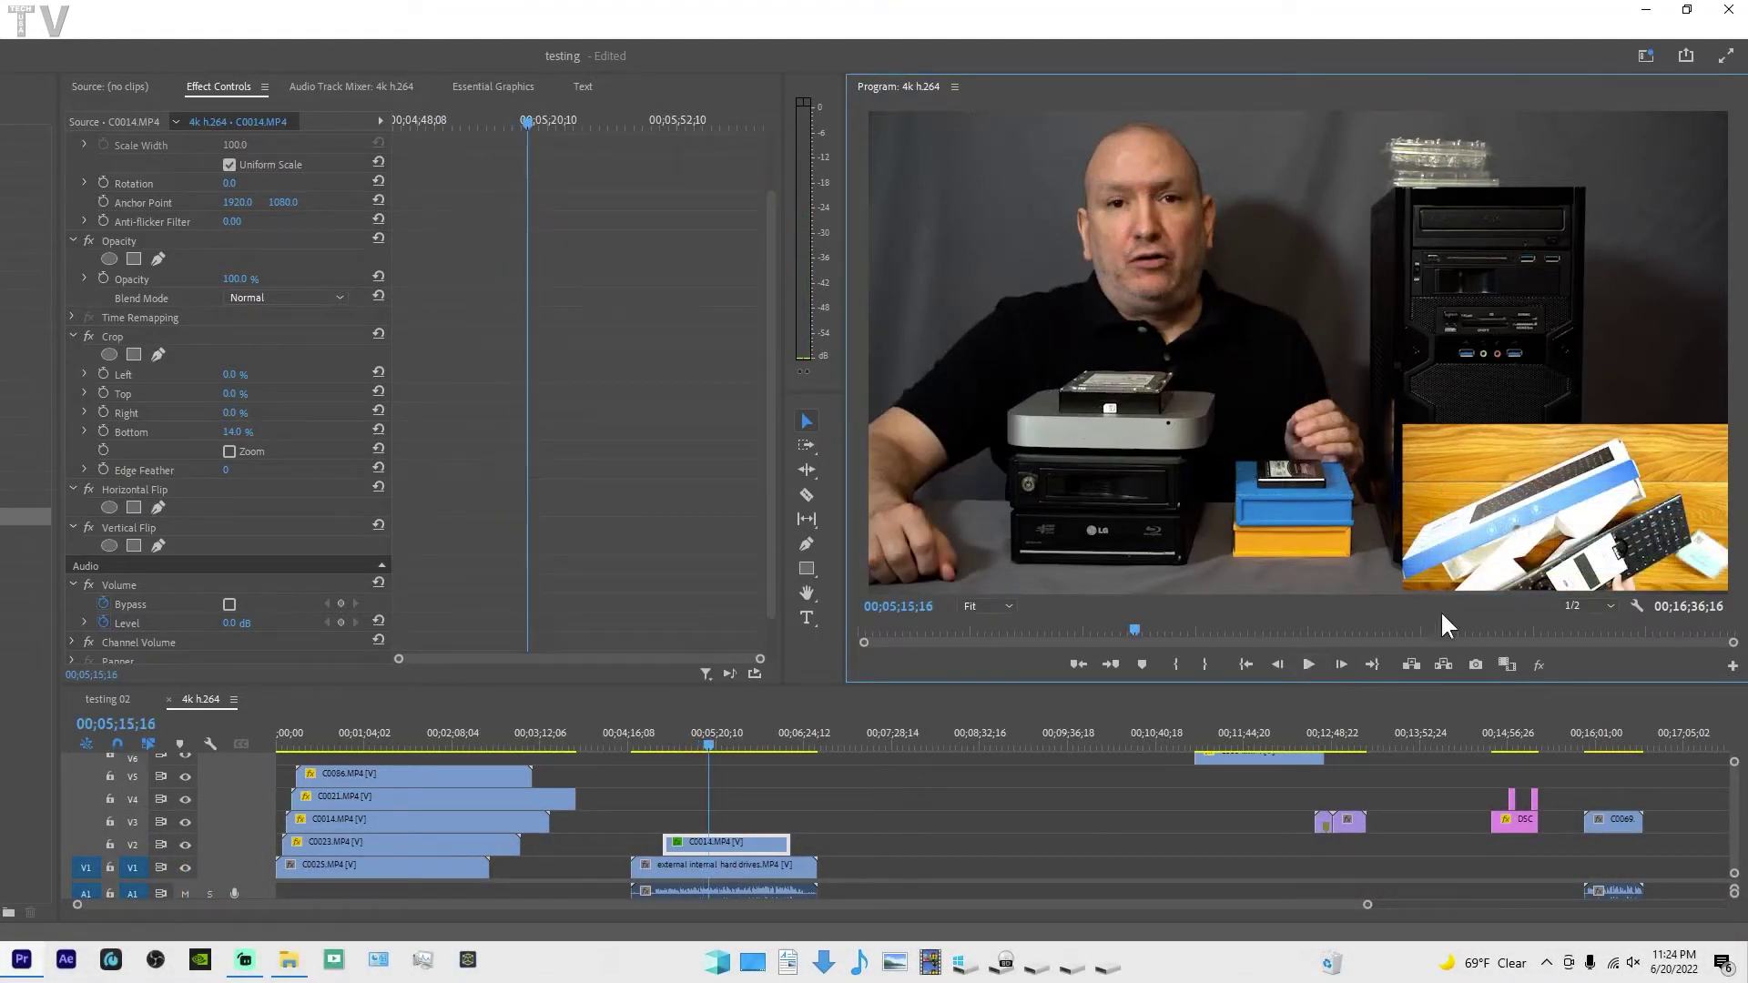
click(1639, 605)
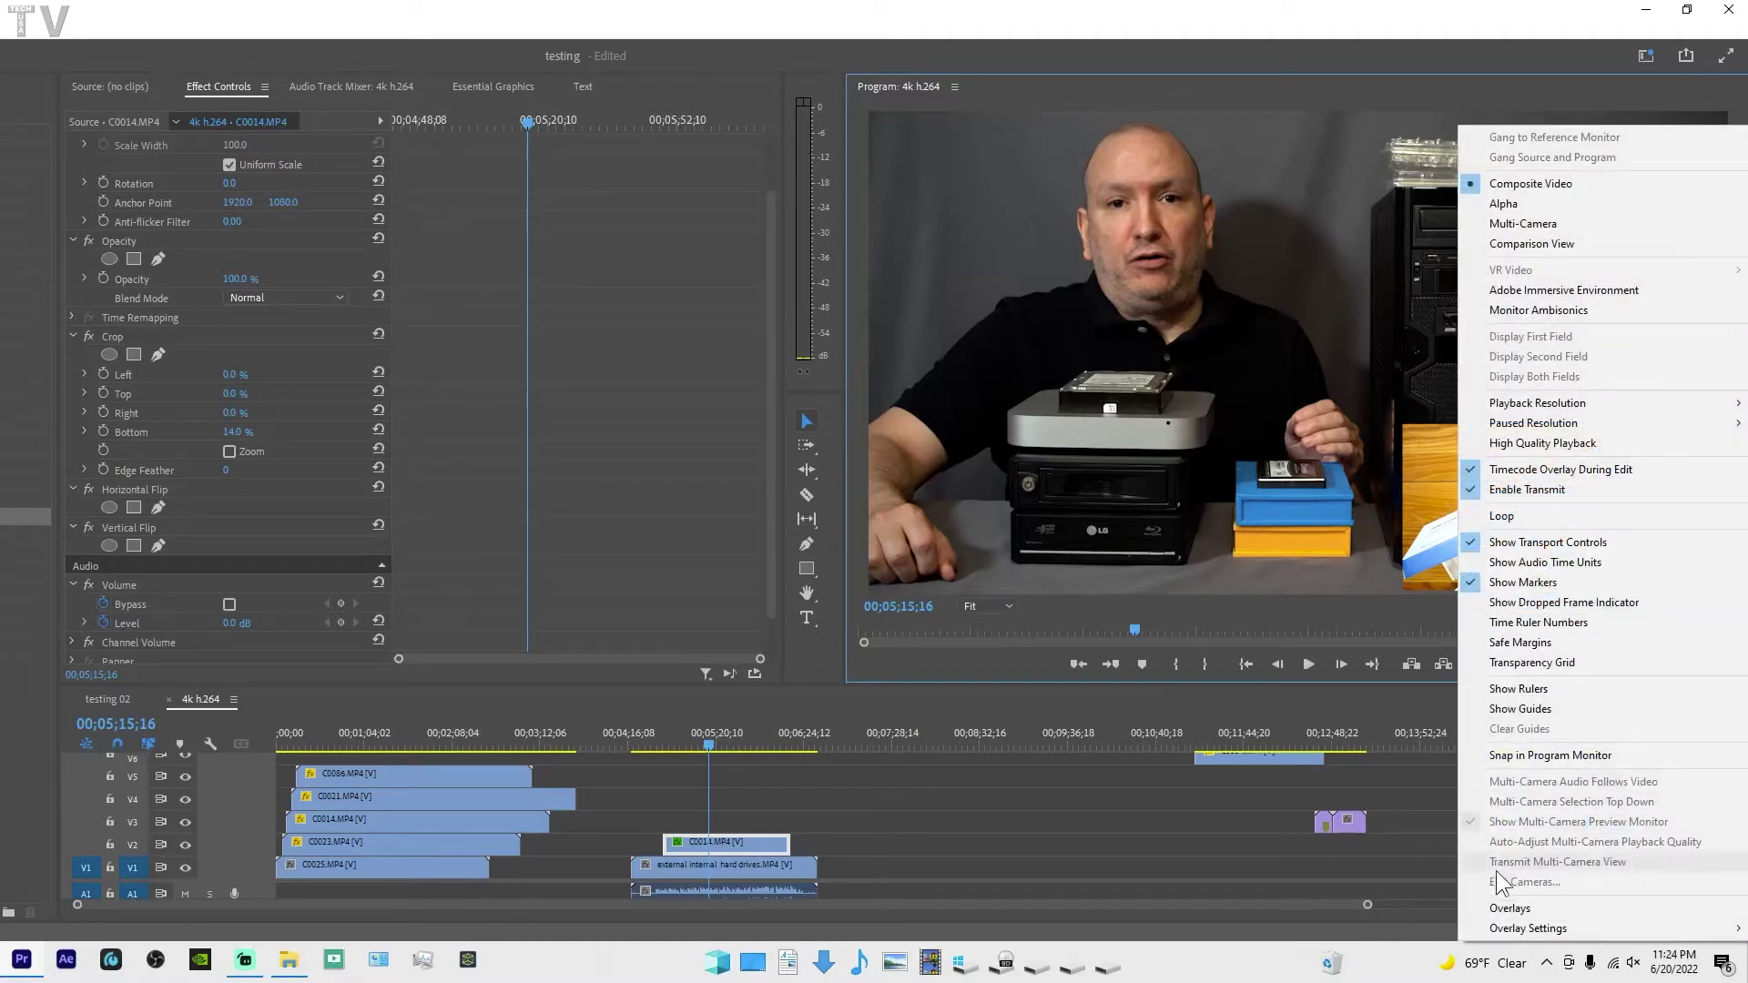
click(1480, 908)
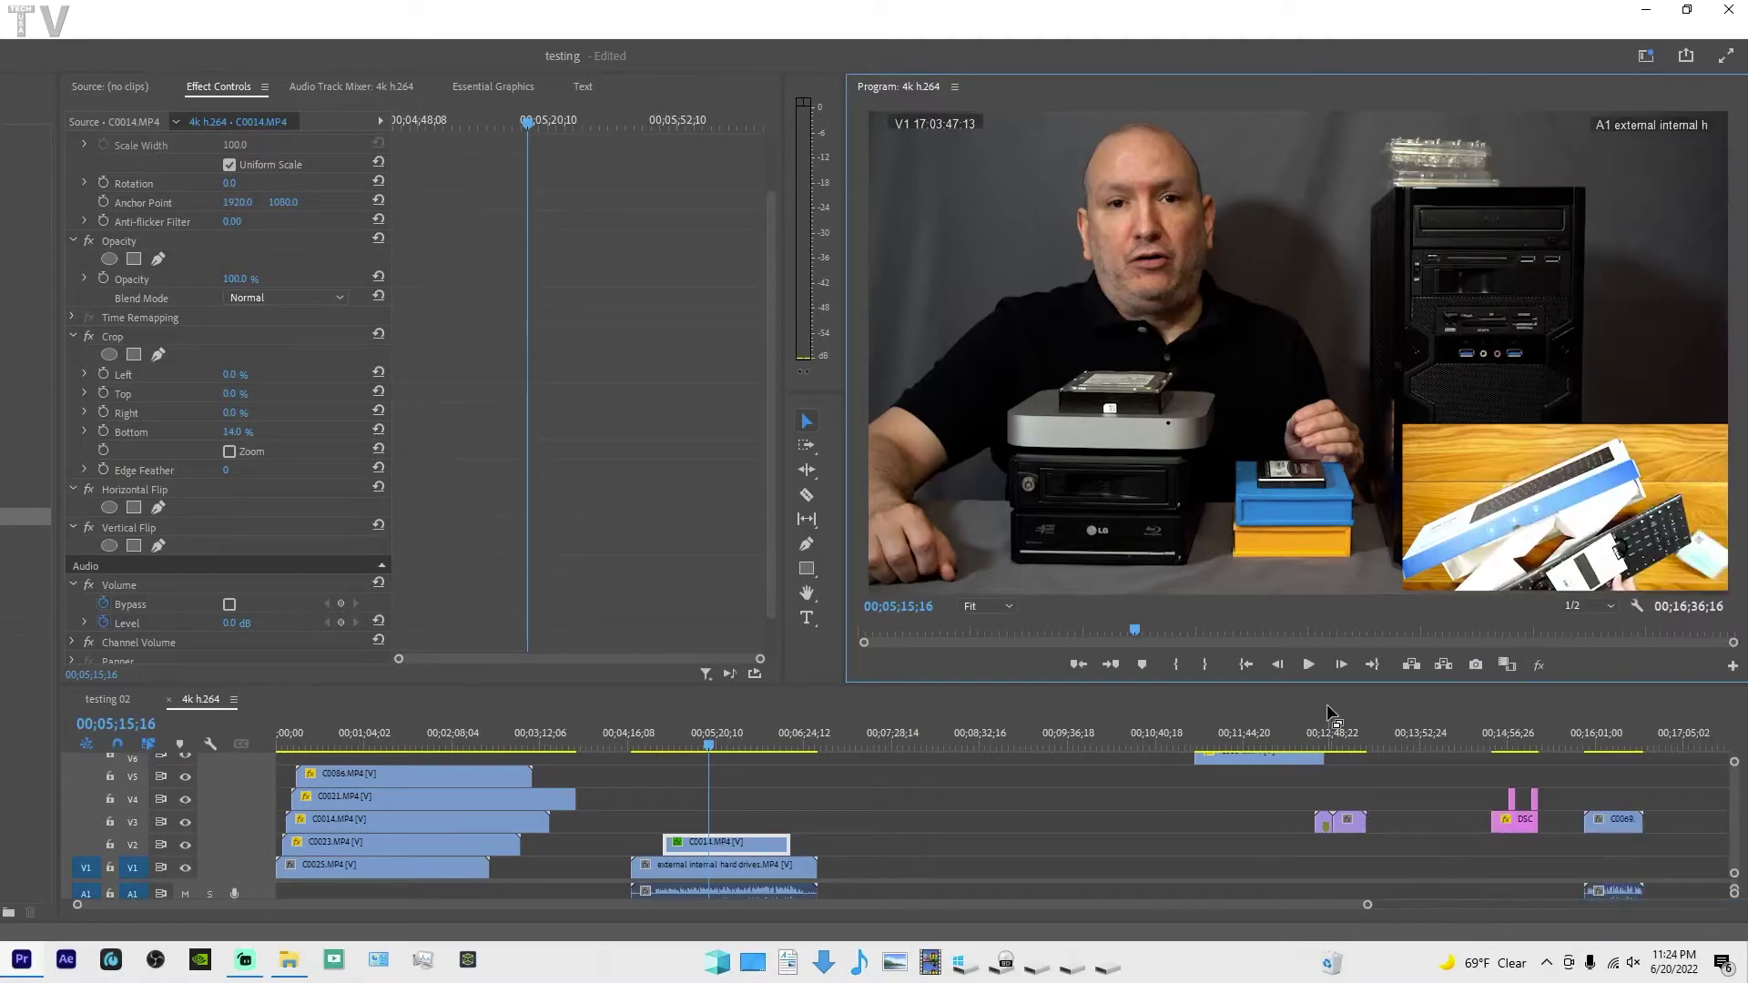
Play the sequence briefly to check the V1 timecode and A1 clip name overlays
click(1307, 664)
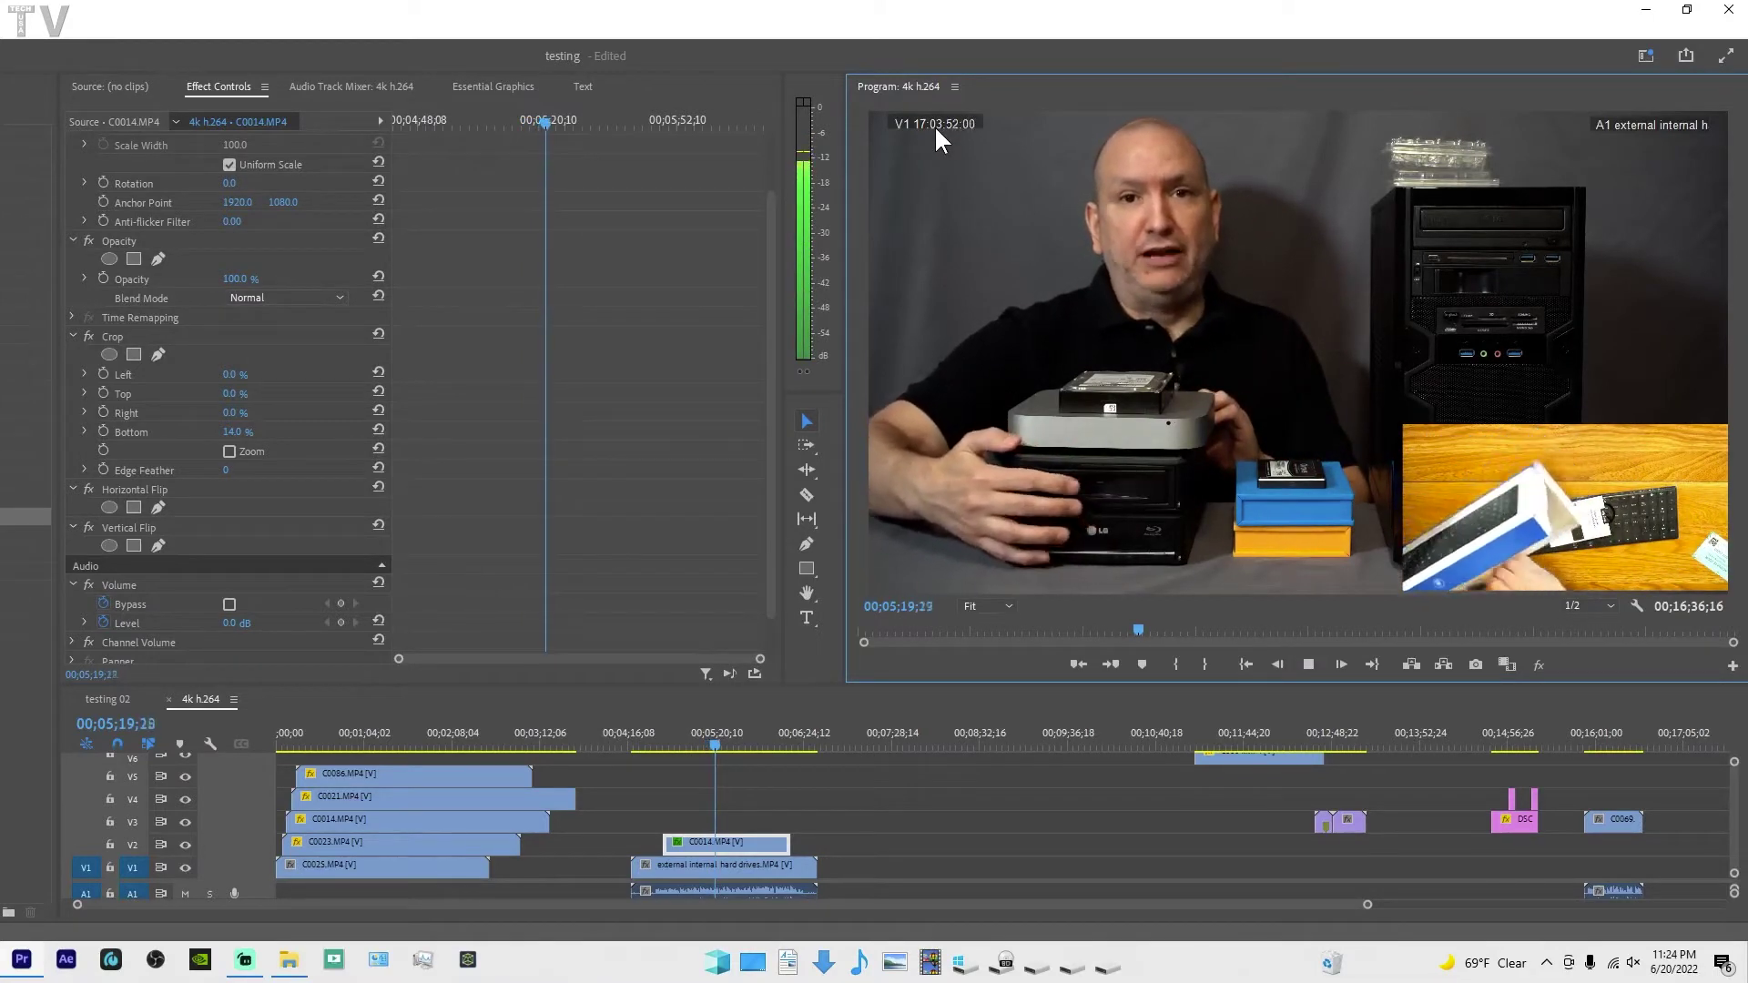
click(1308, 663)
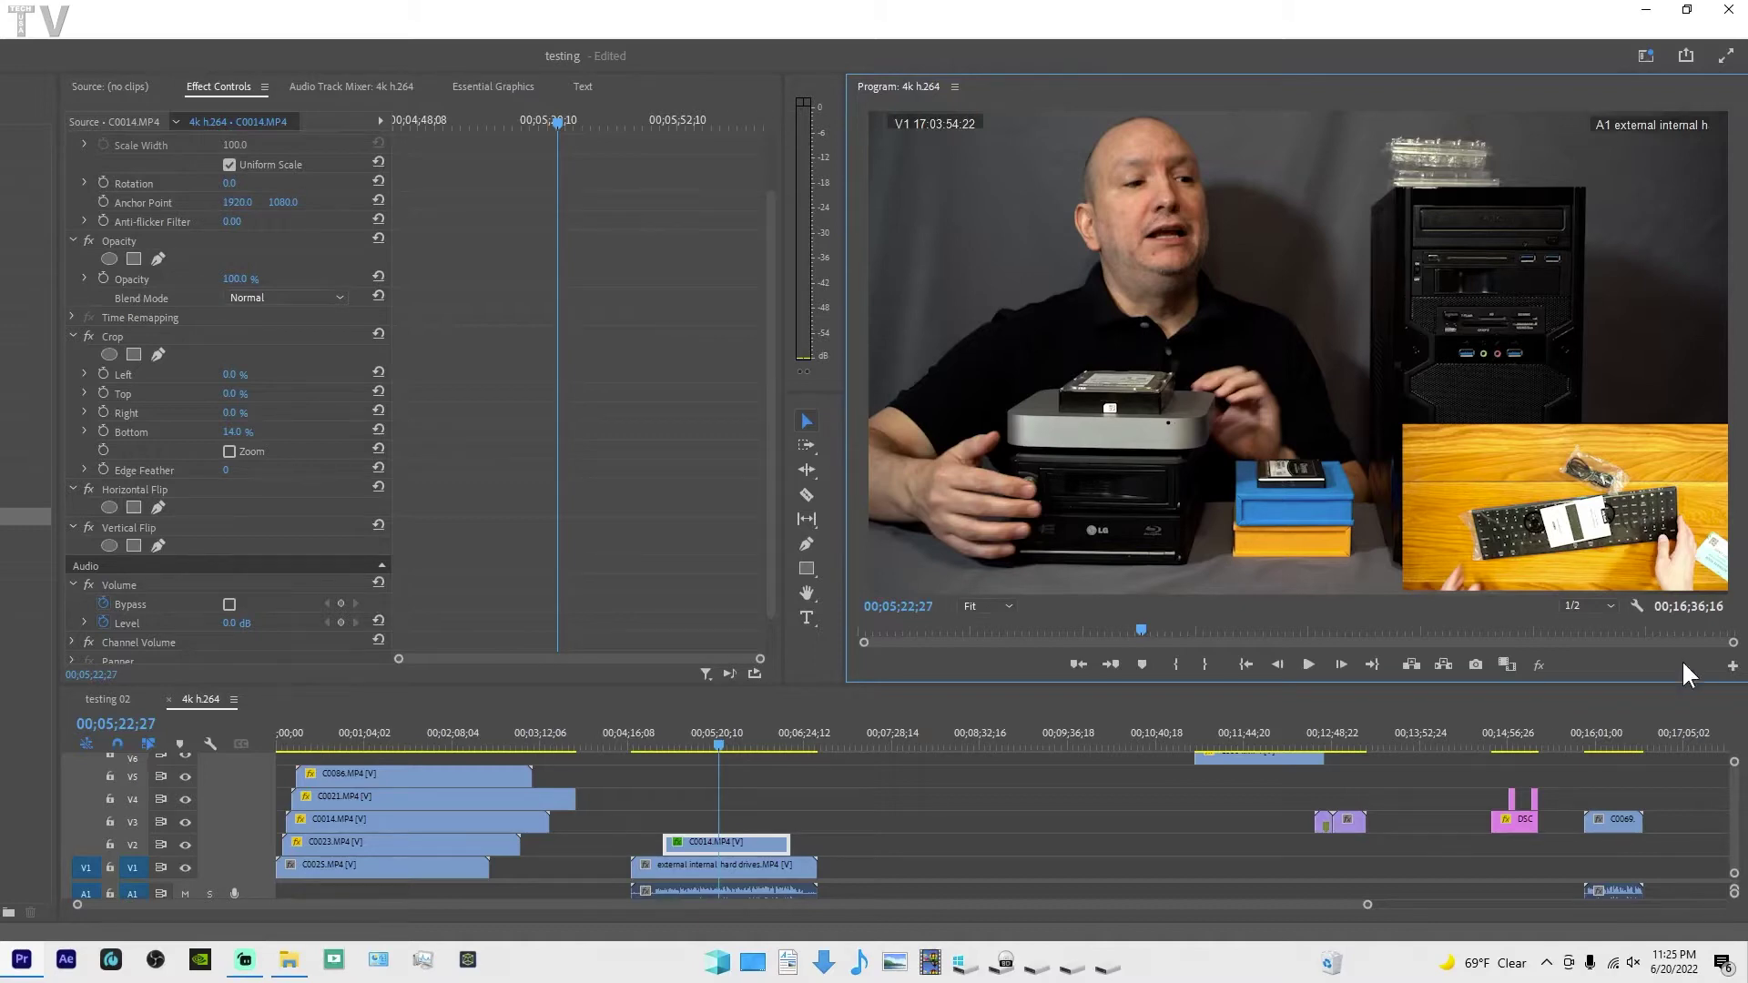
click(1635, 605)
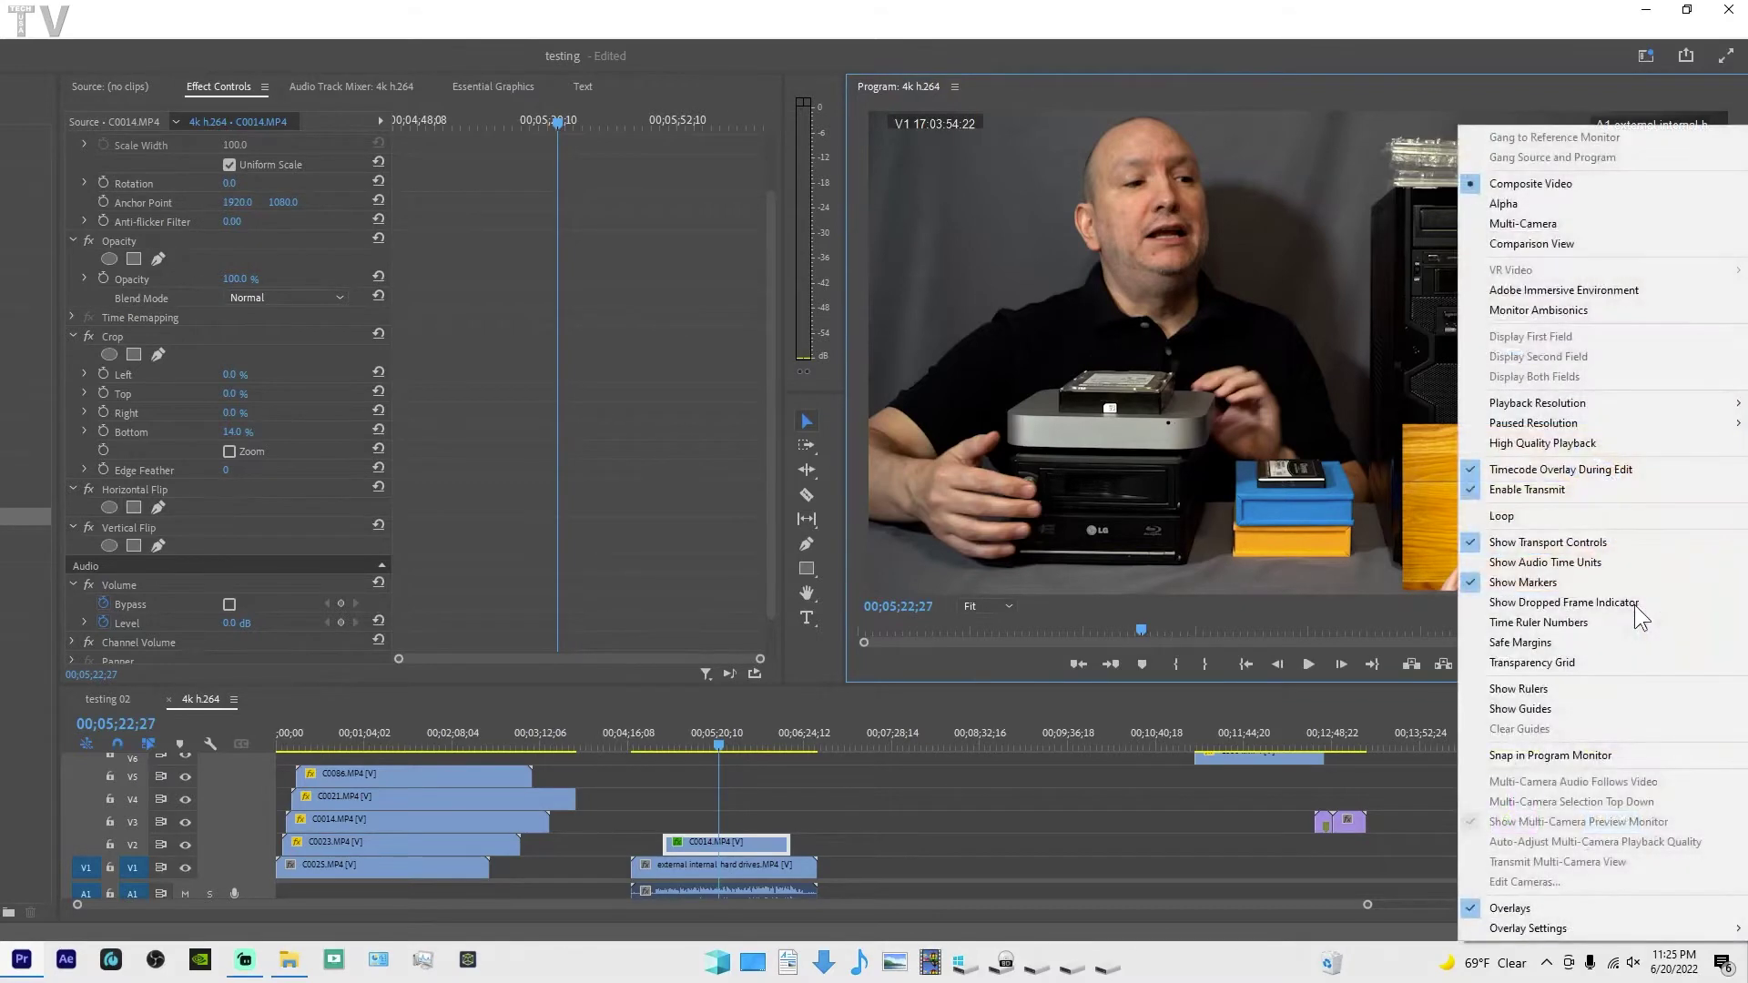
Set the top-left overlay field to Project Clip Name and preview it during playback
mouse_move(1563, 932)
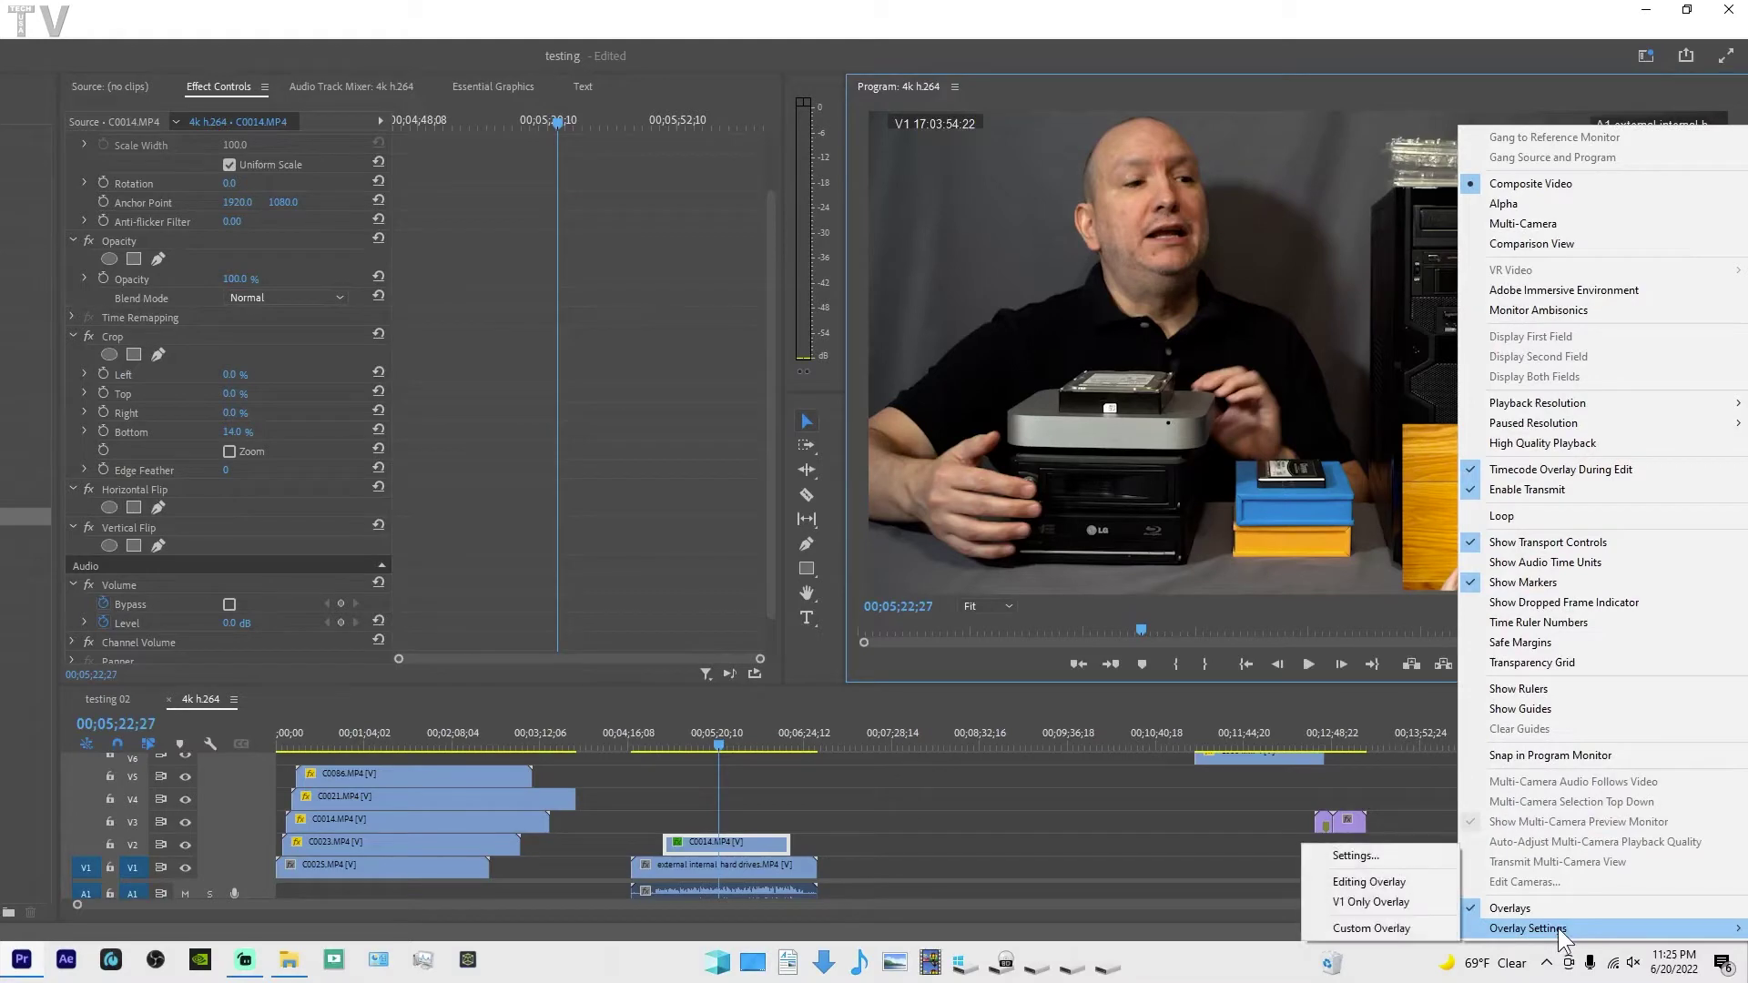
click(1344, 857)
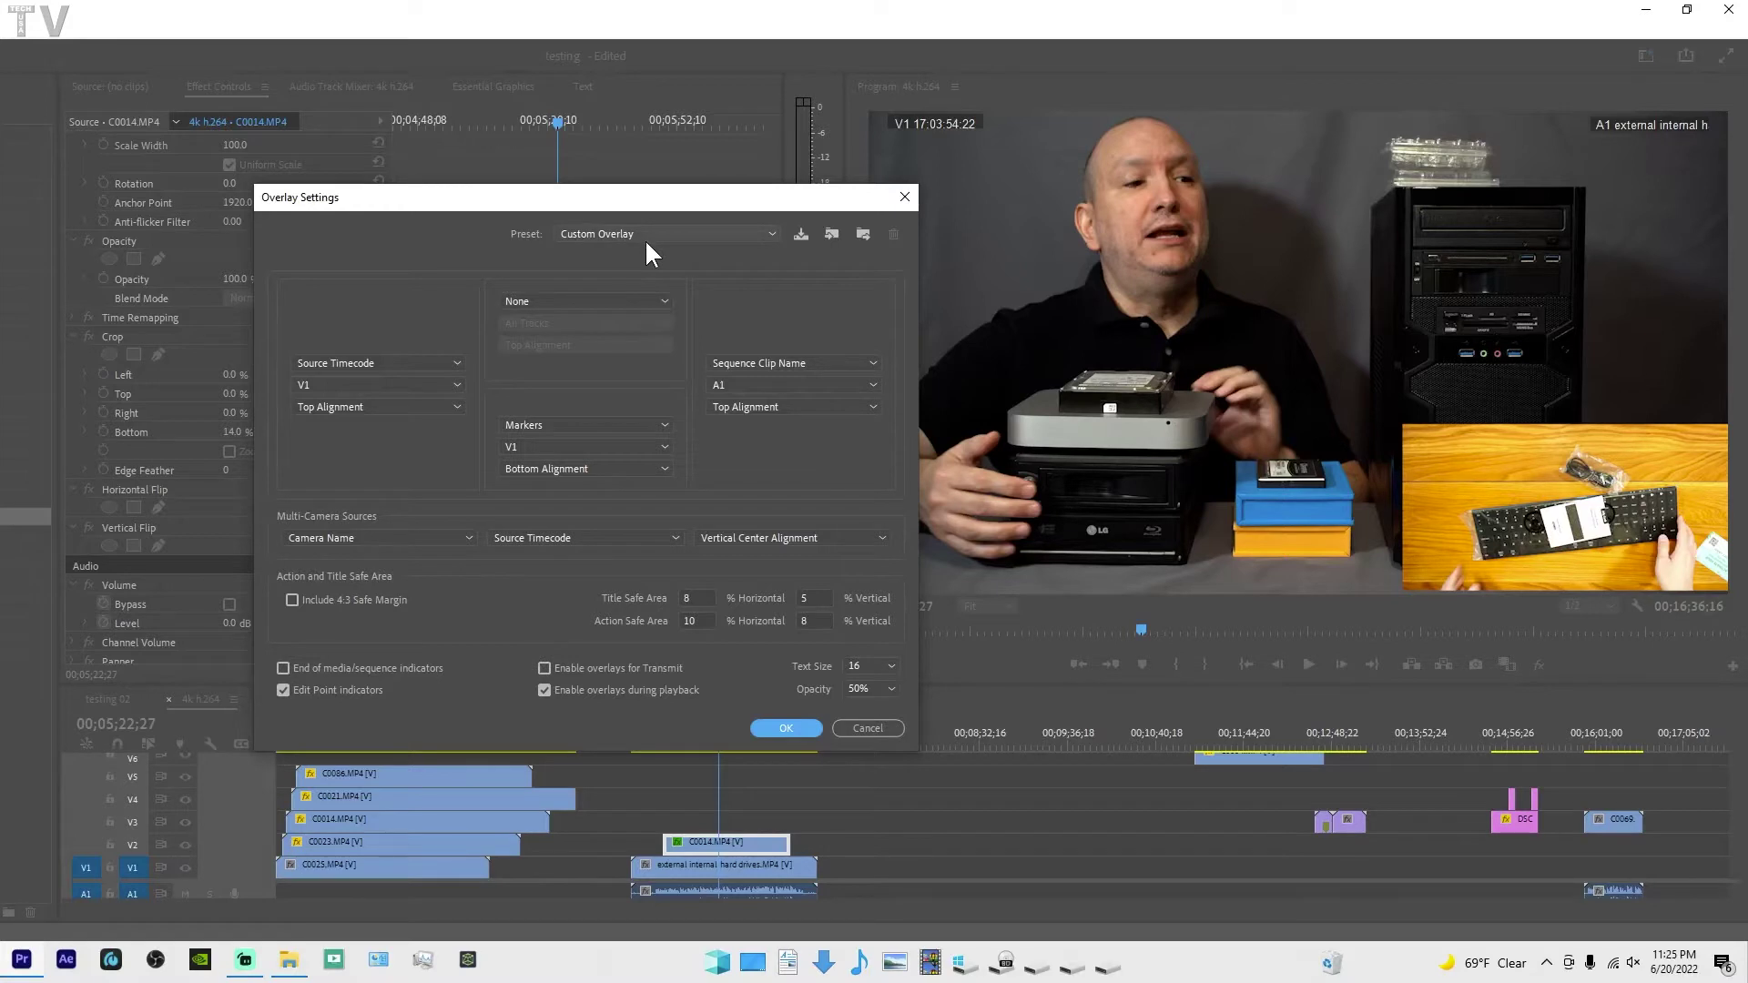
click(381, 363)
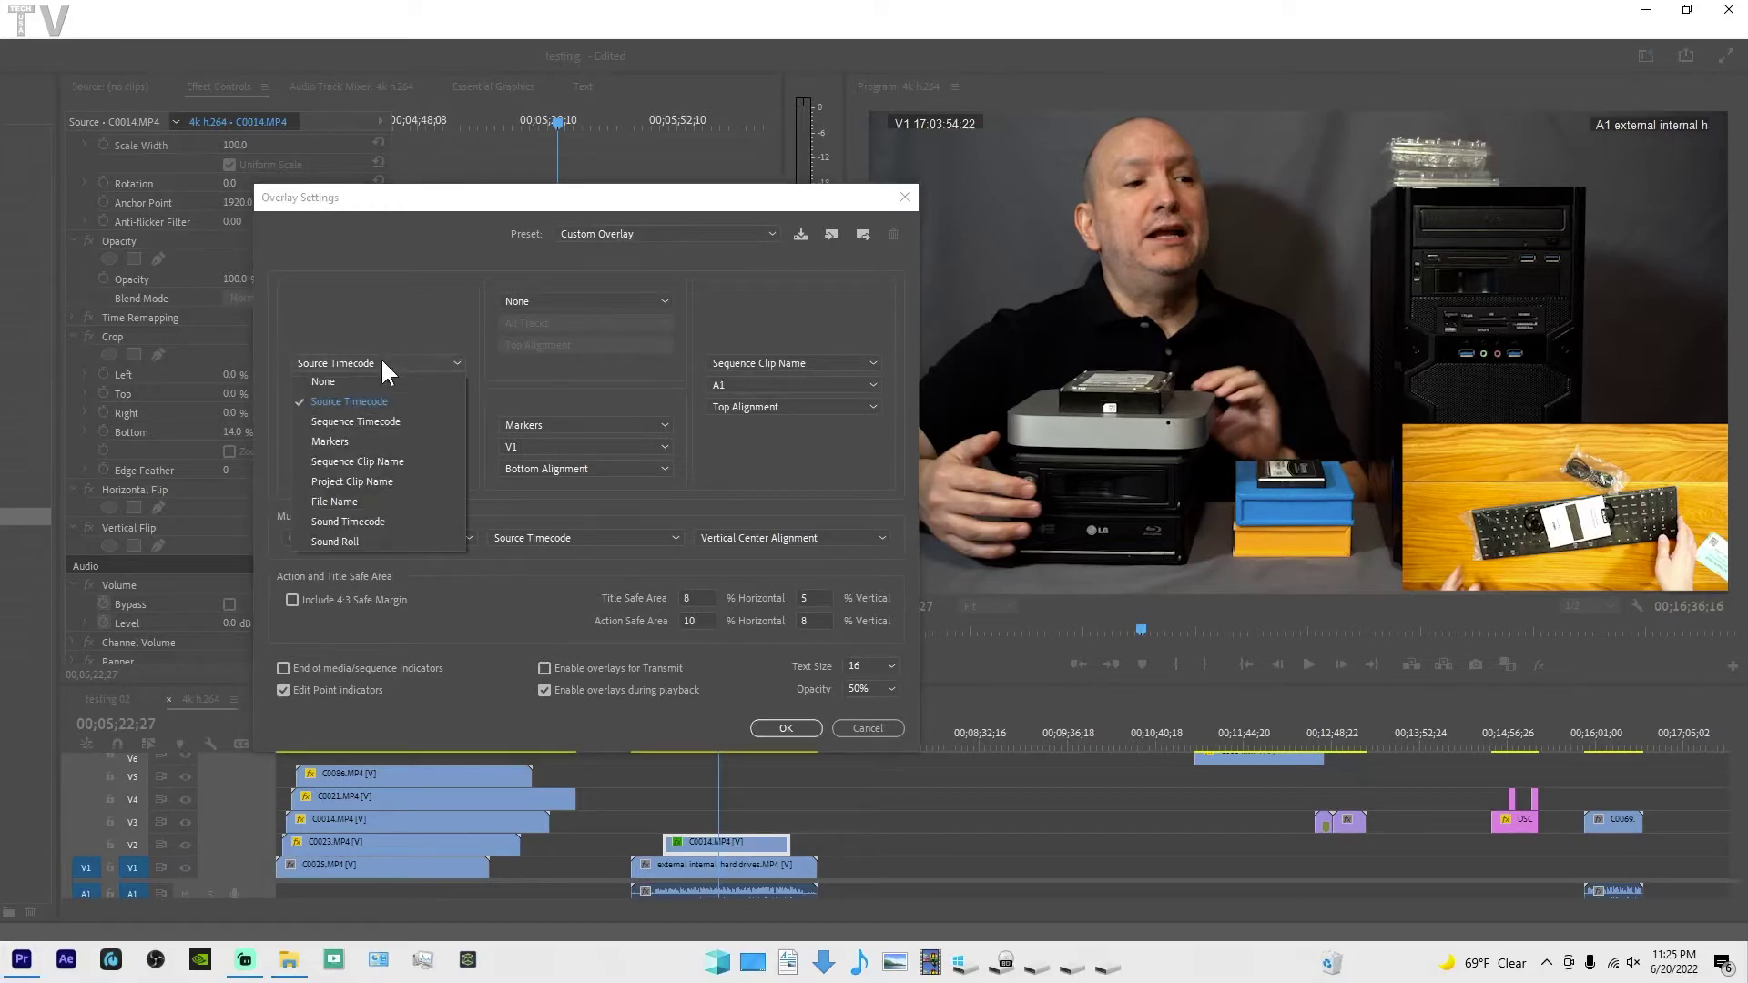
click(352, 479)
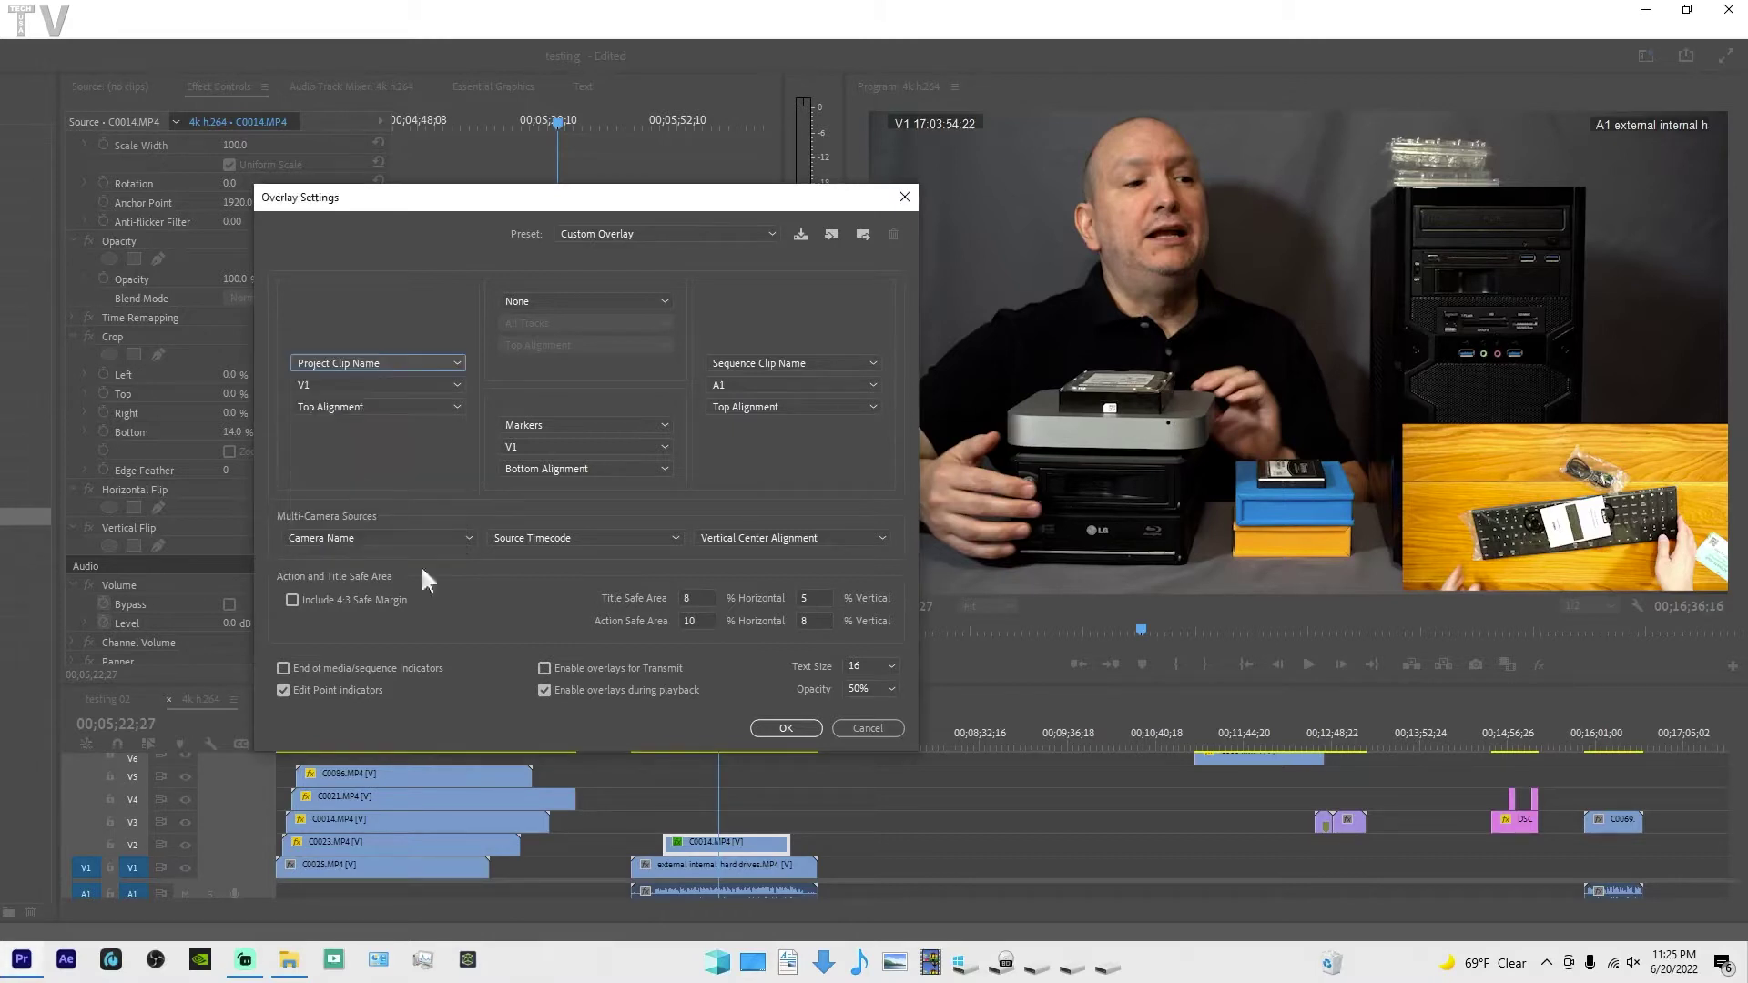
click(785, 728)
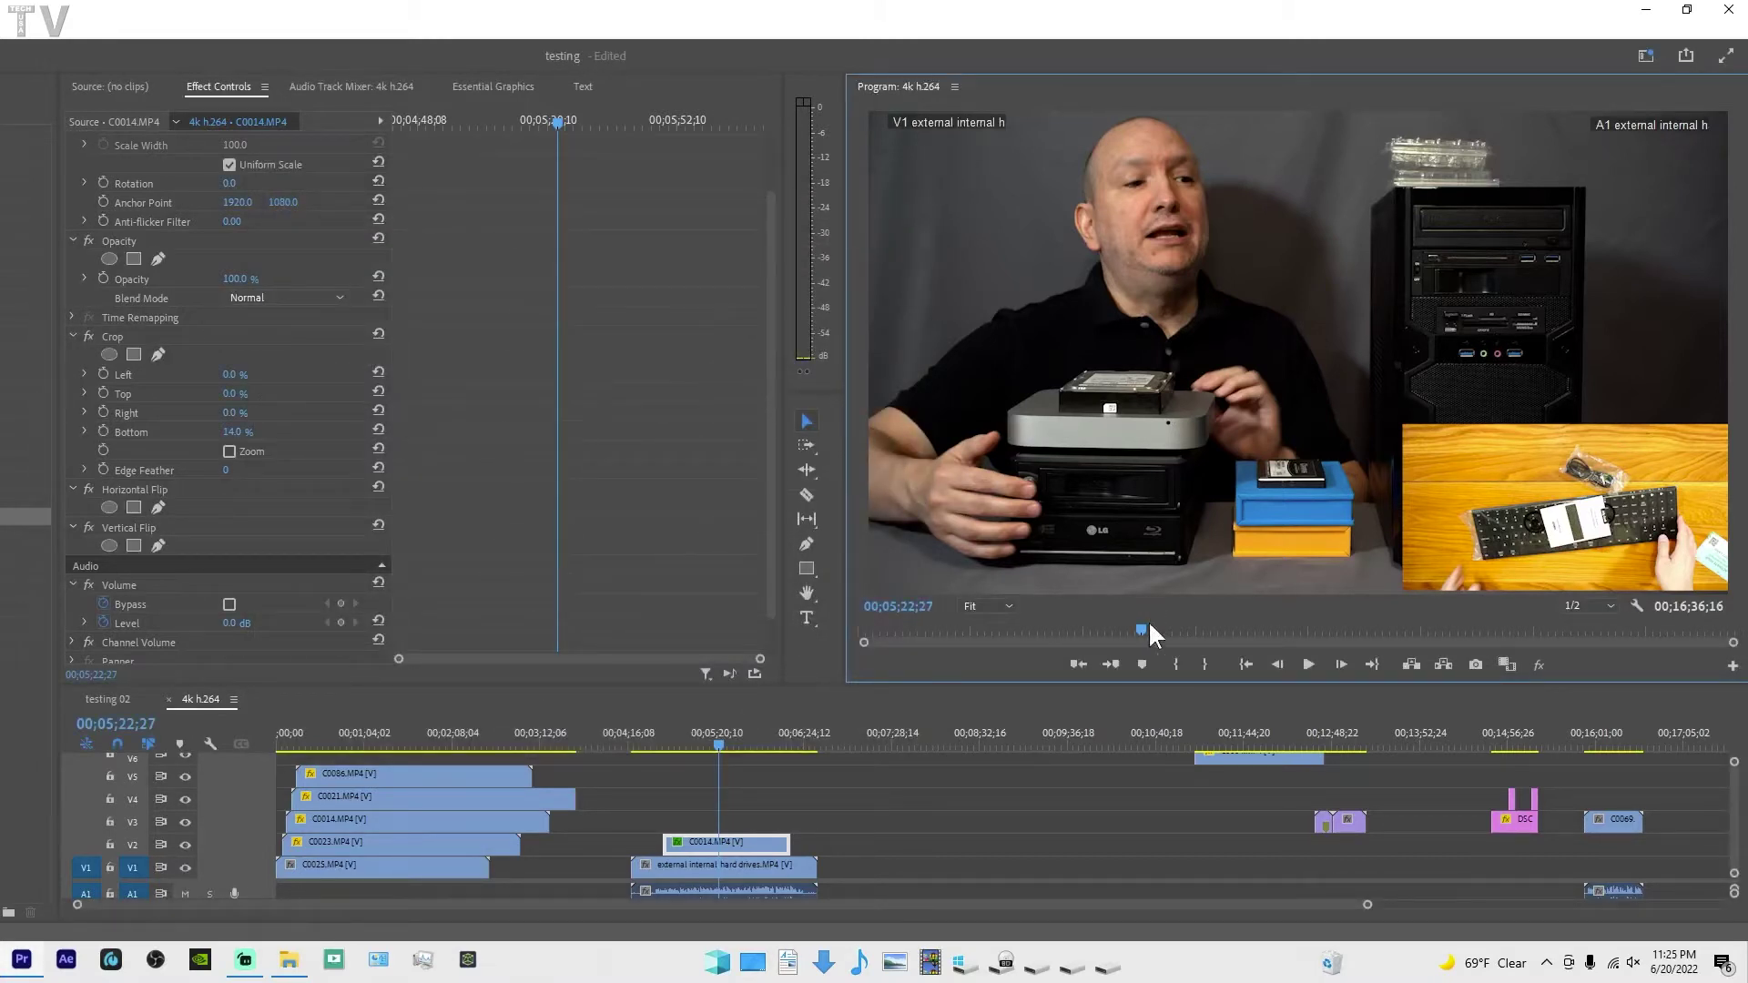
click(1305, 663)
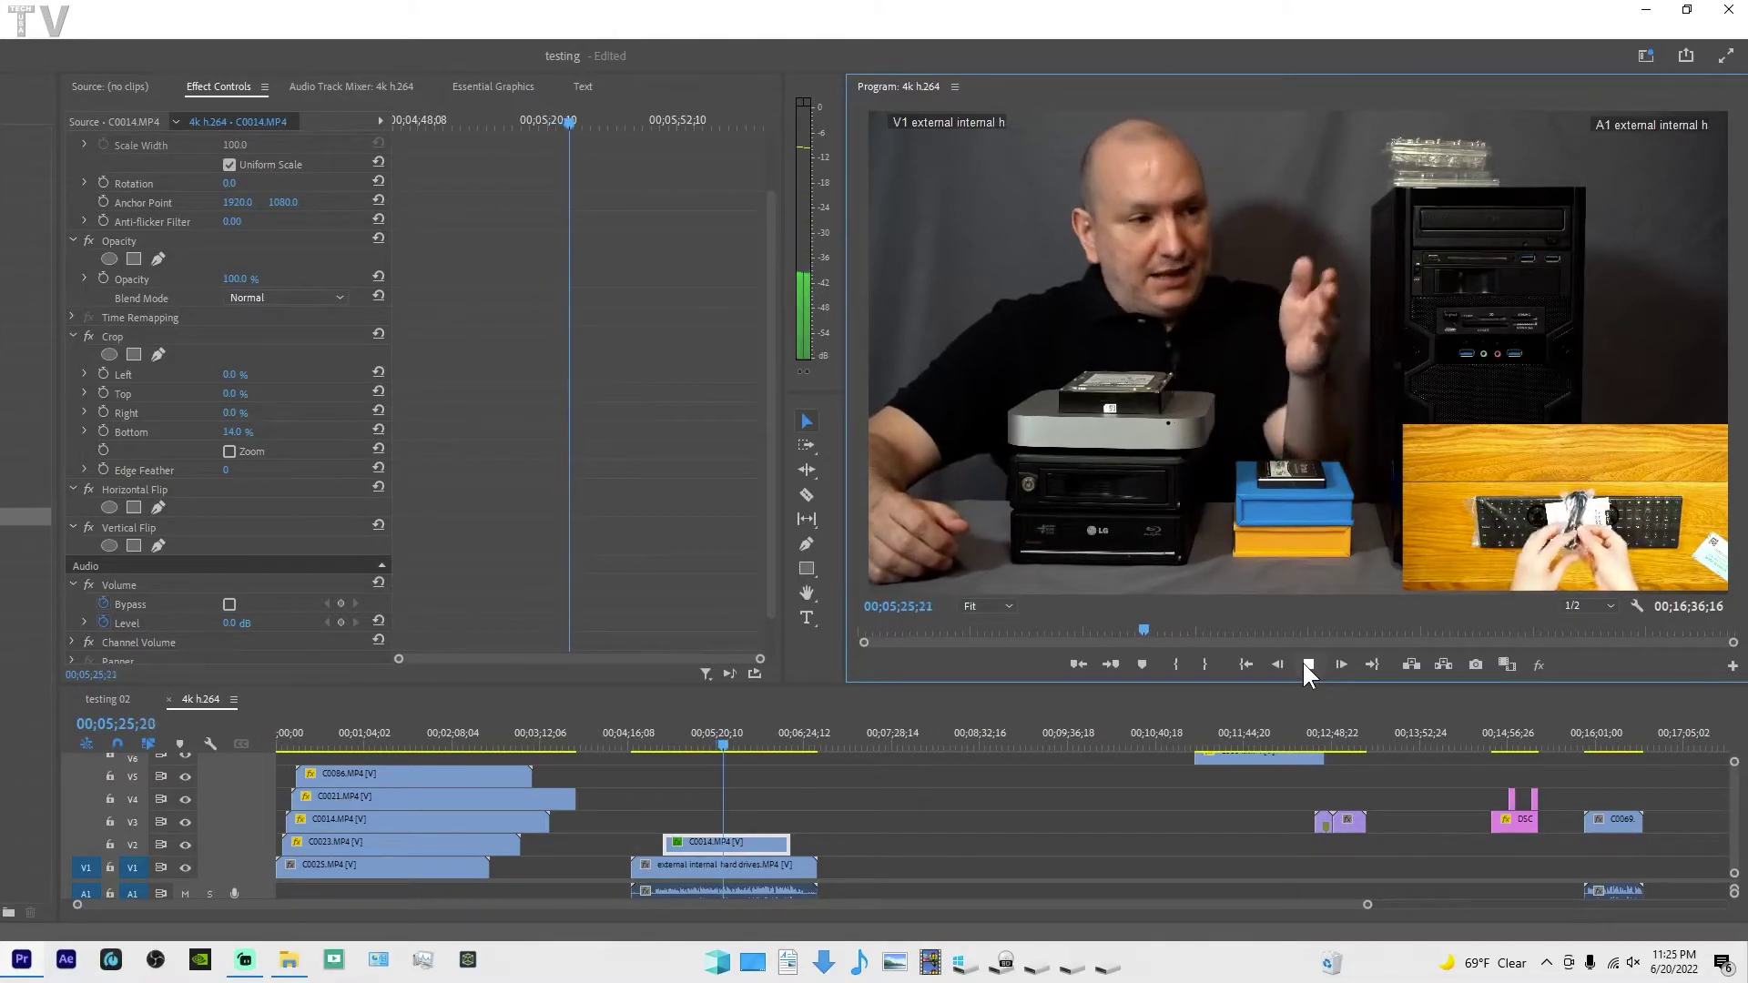
click(1304, 663)
Change the top-right overlay field to File Name (C0002.MP4) and preview it during playback
click(1636, 606)
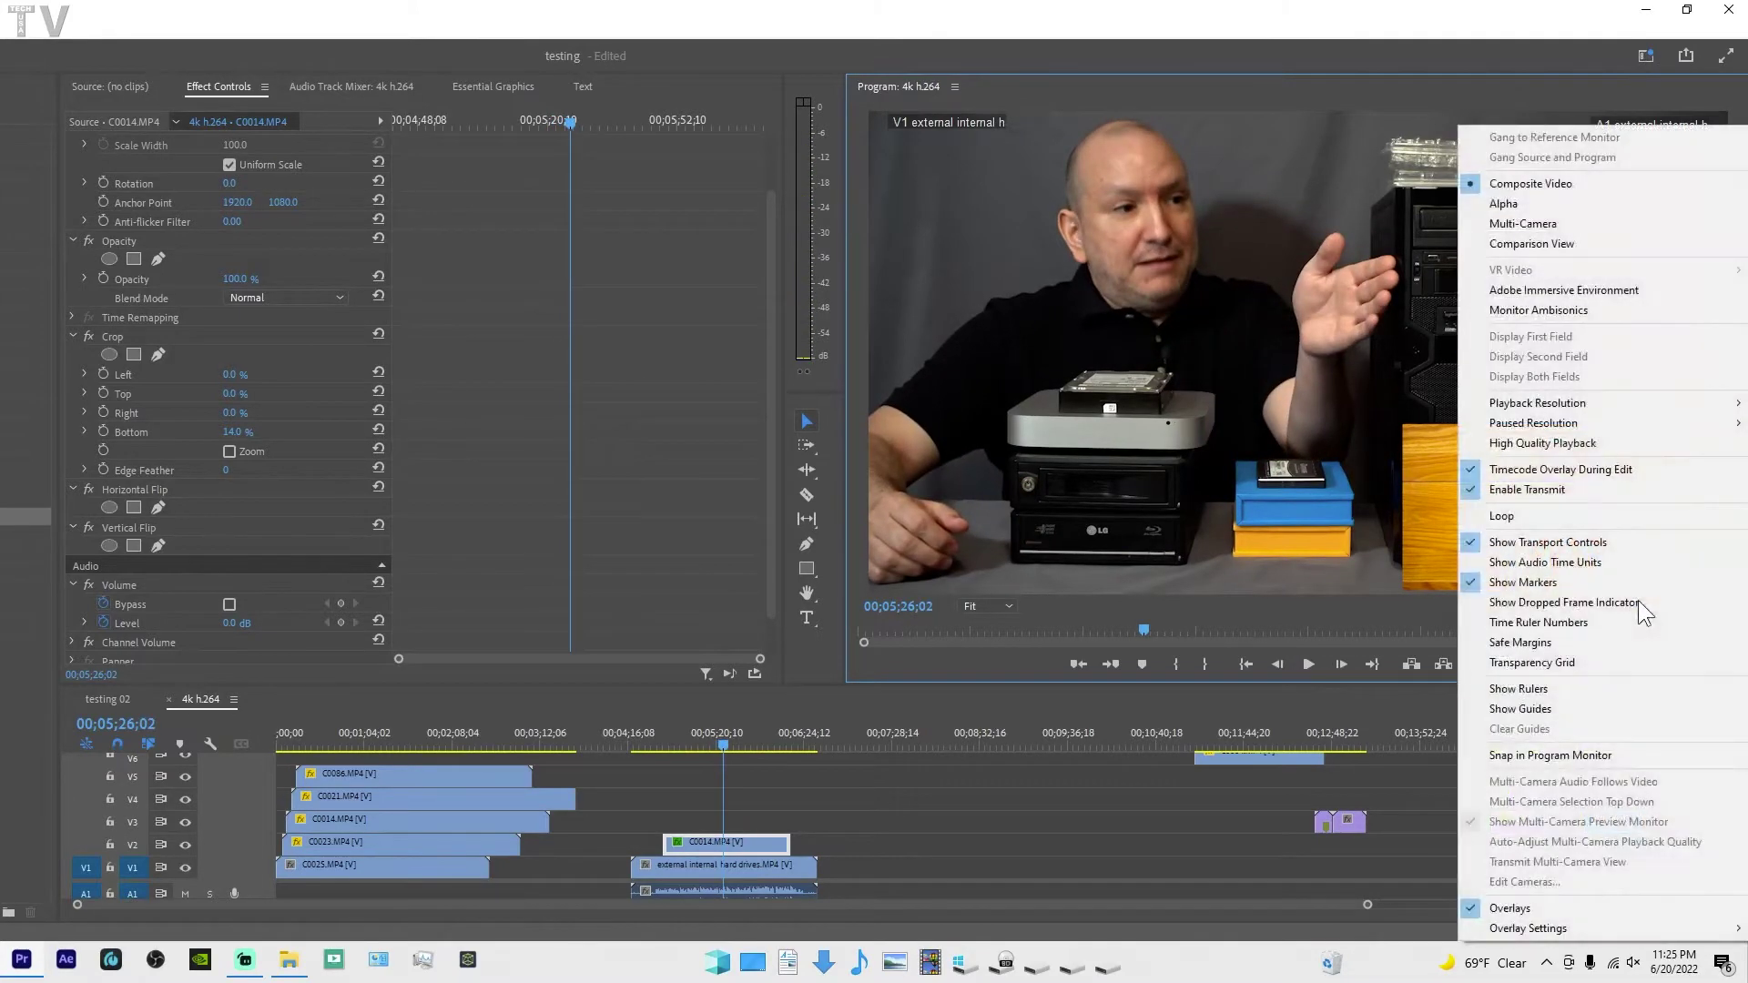
mouse_move(1548, 928)
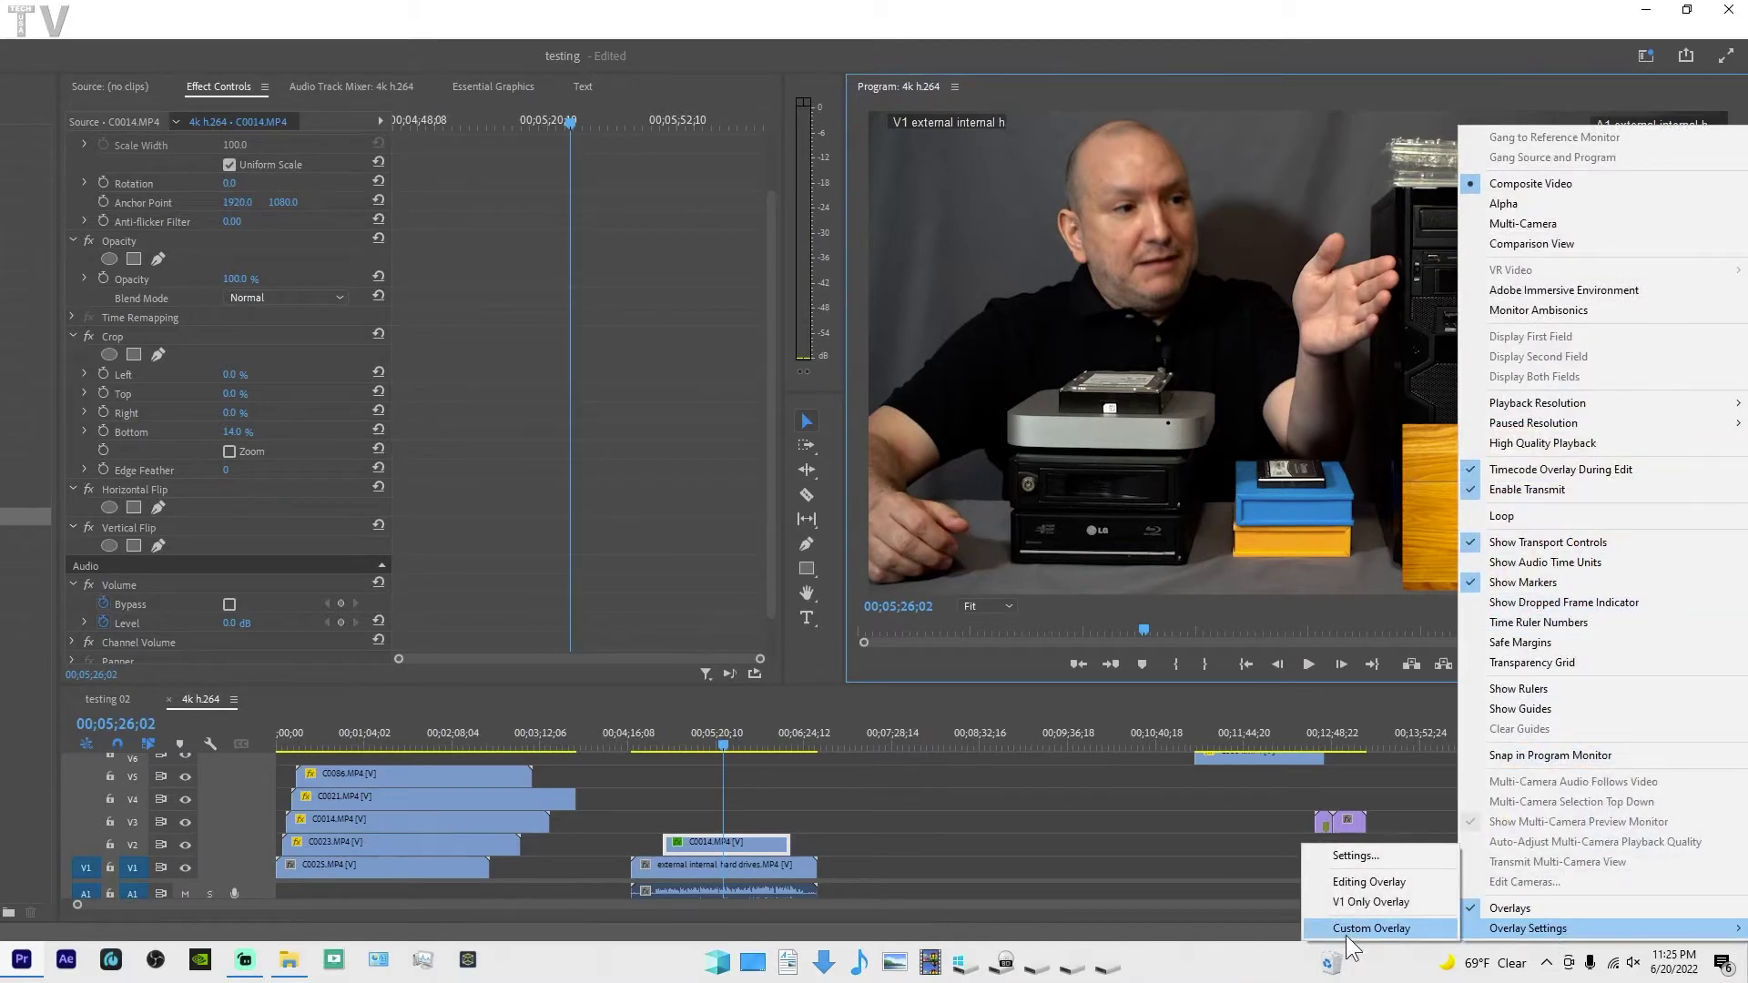
click(1345, 857)
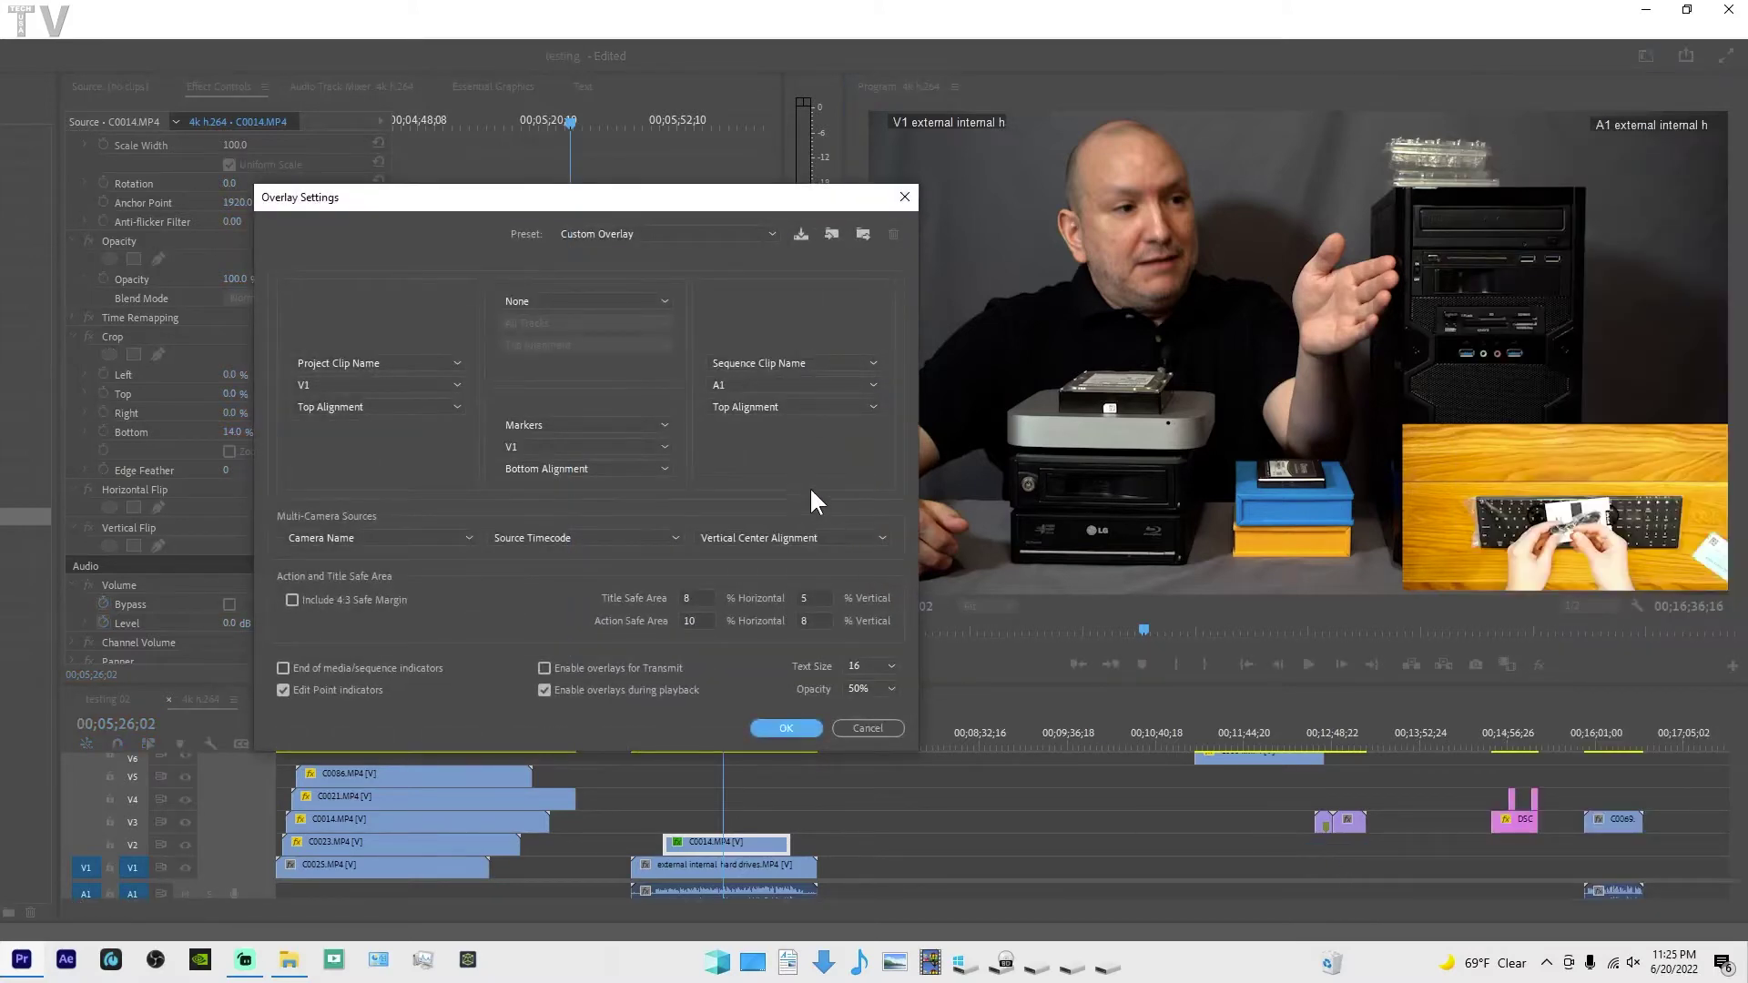
click(801, 361)
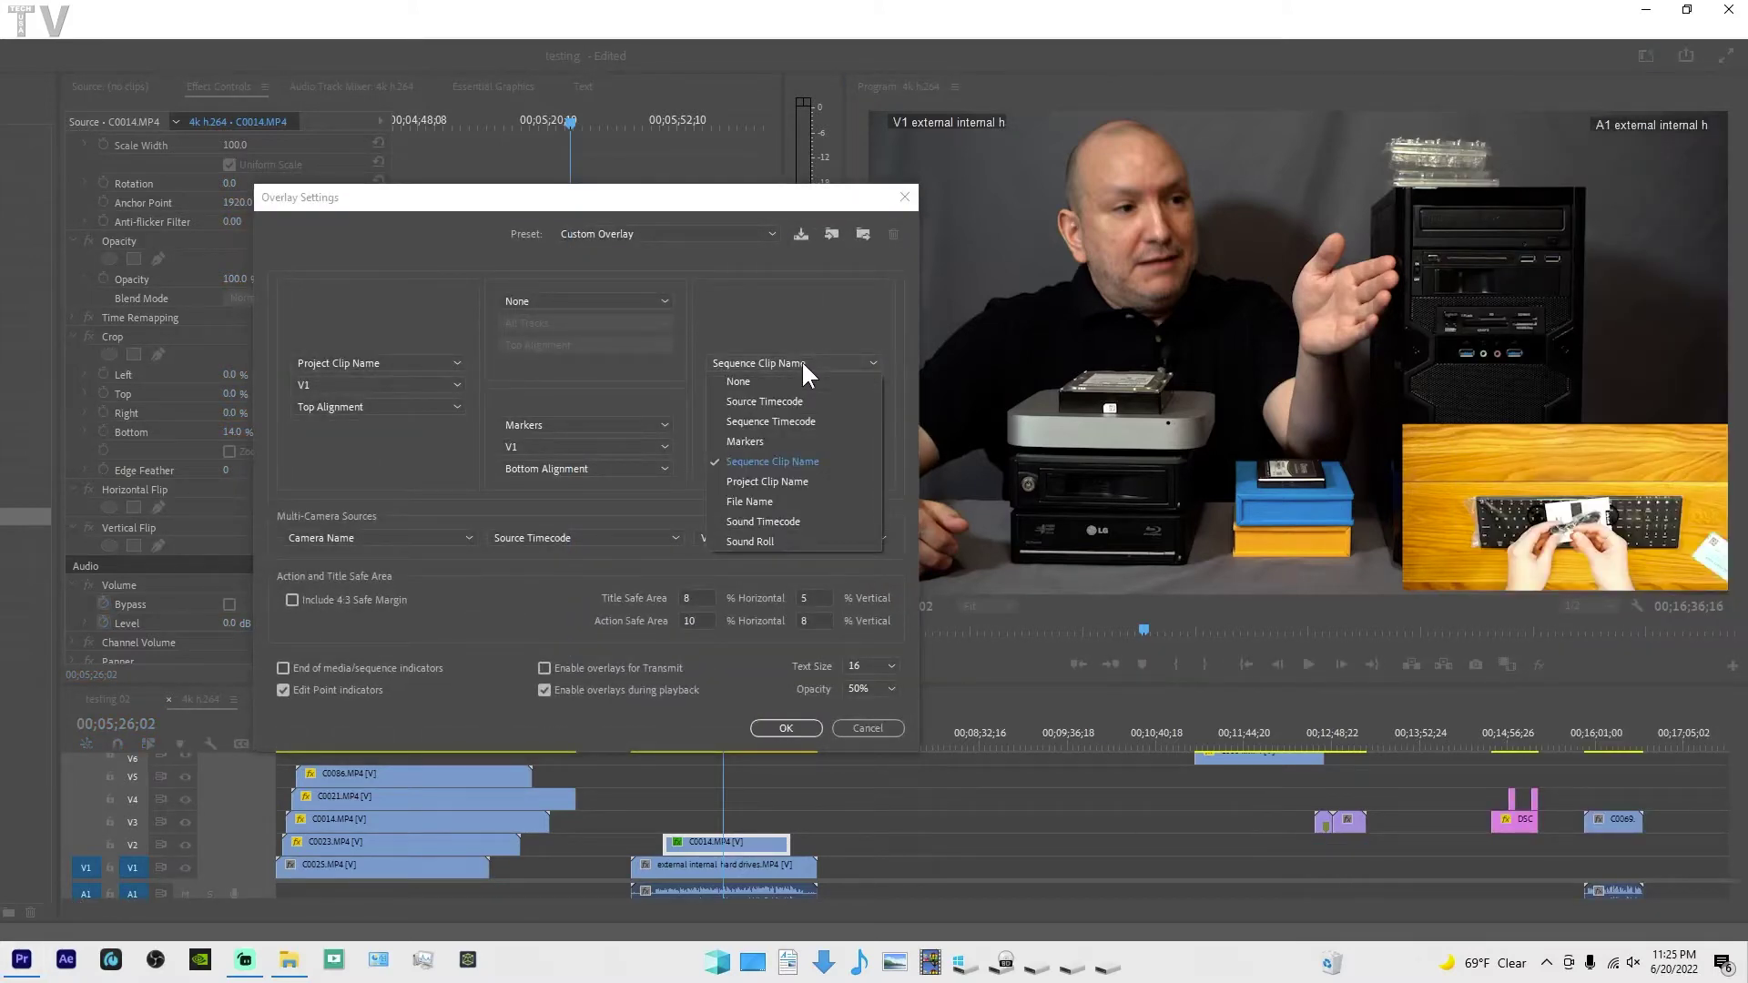
click(752, 502)
click(778, 724)
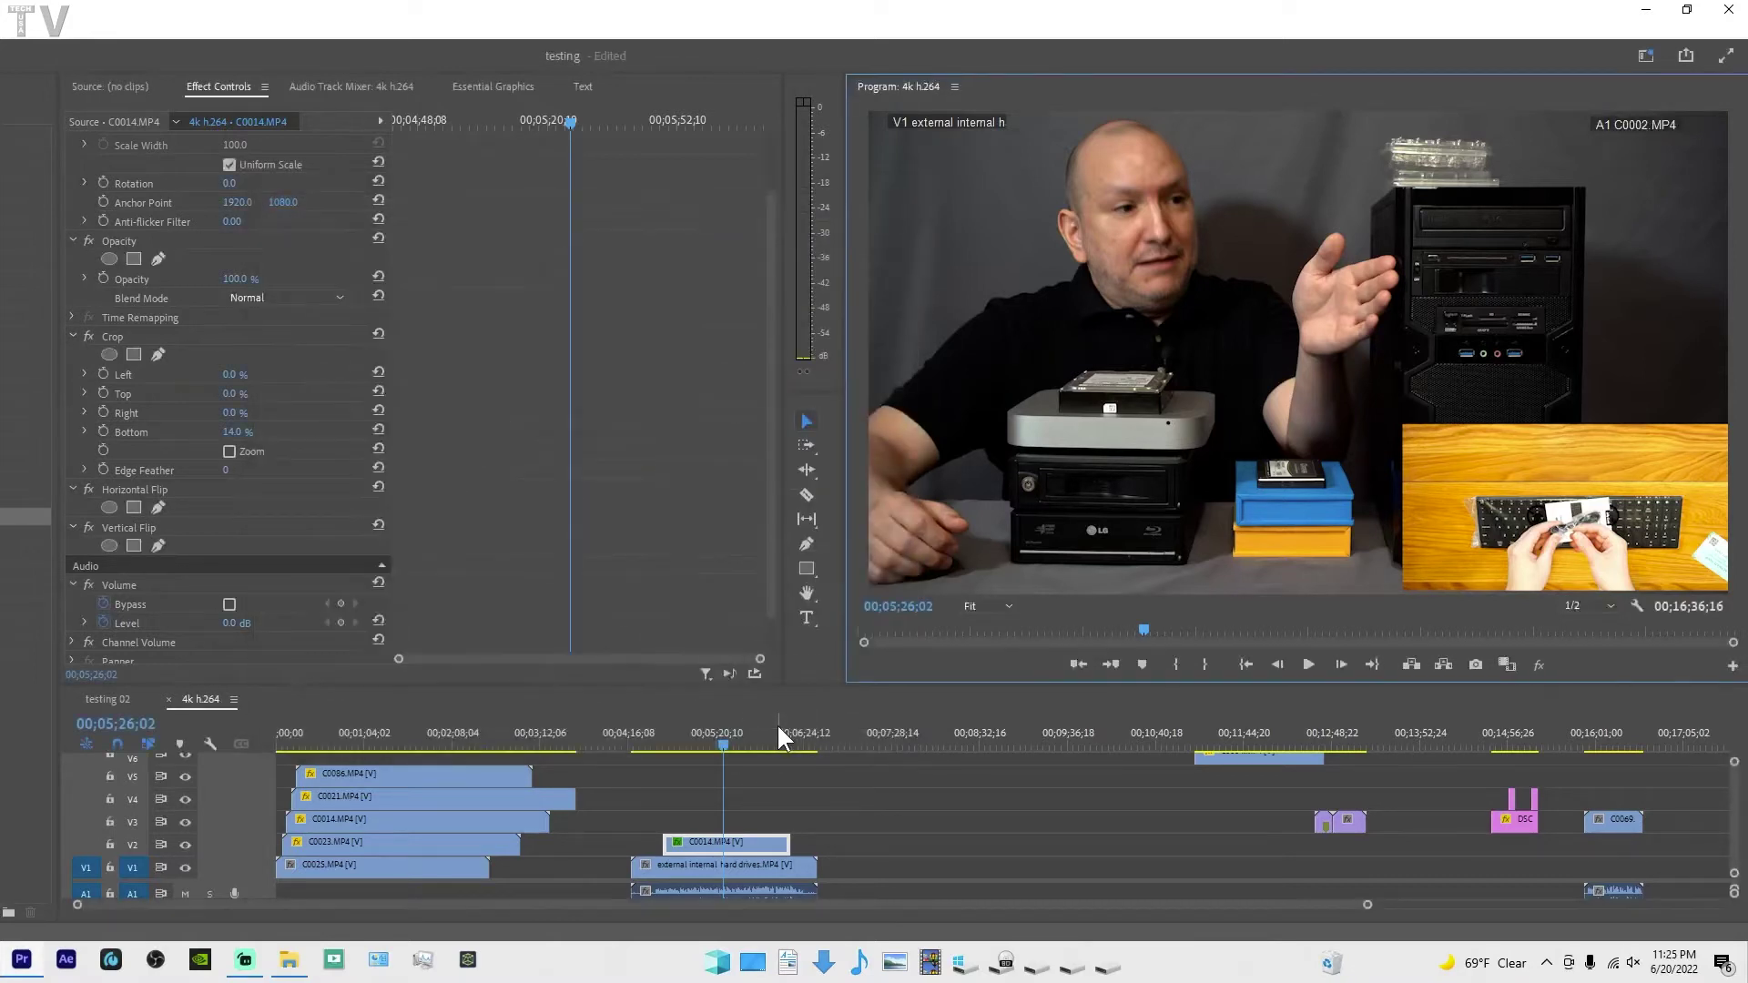
click(1303, 660)
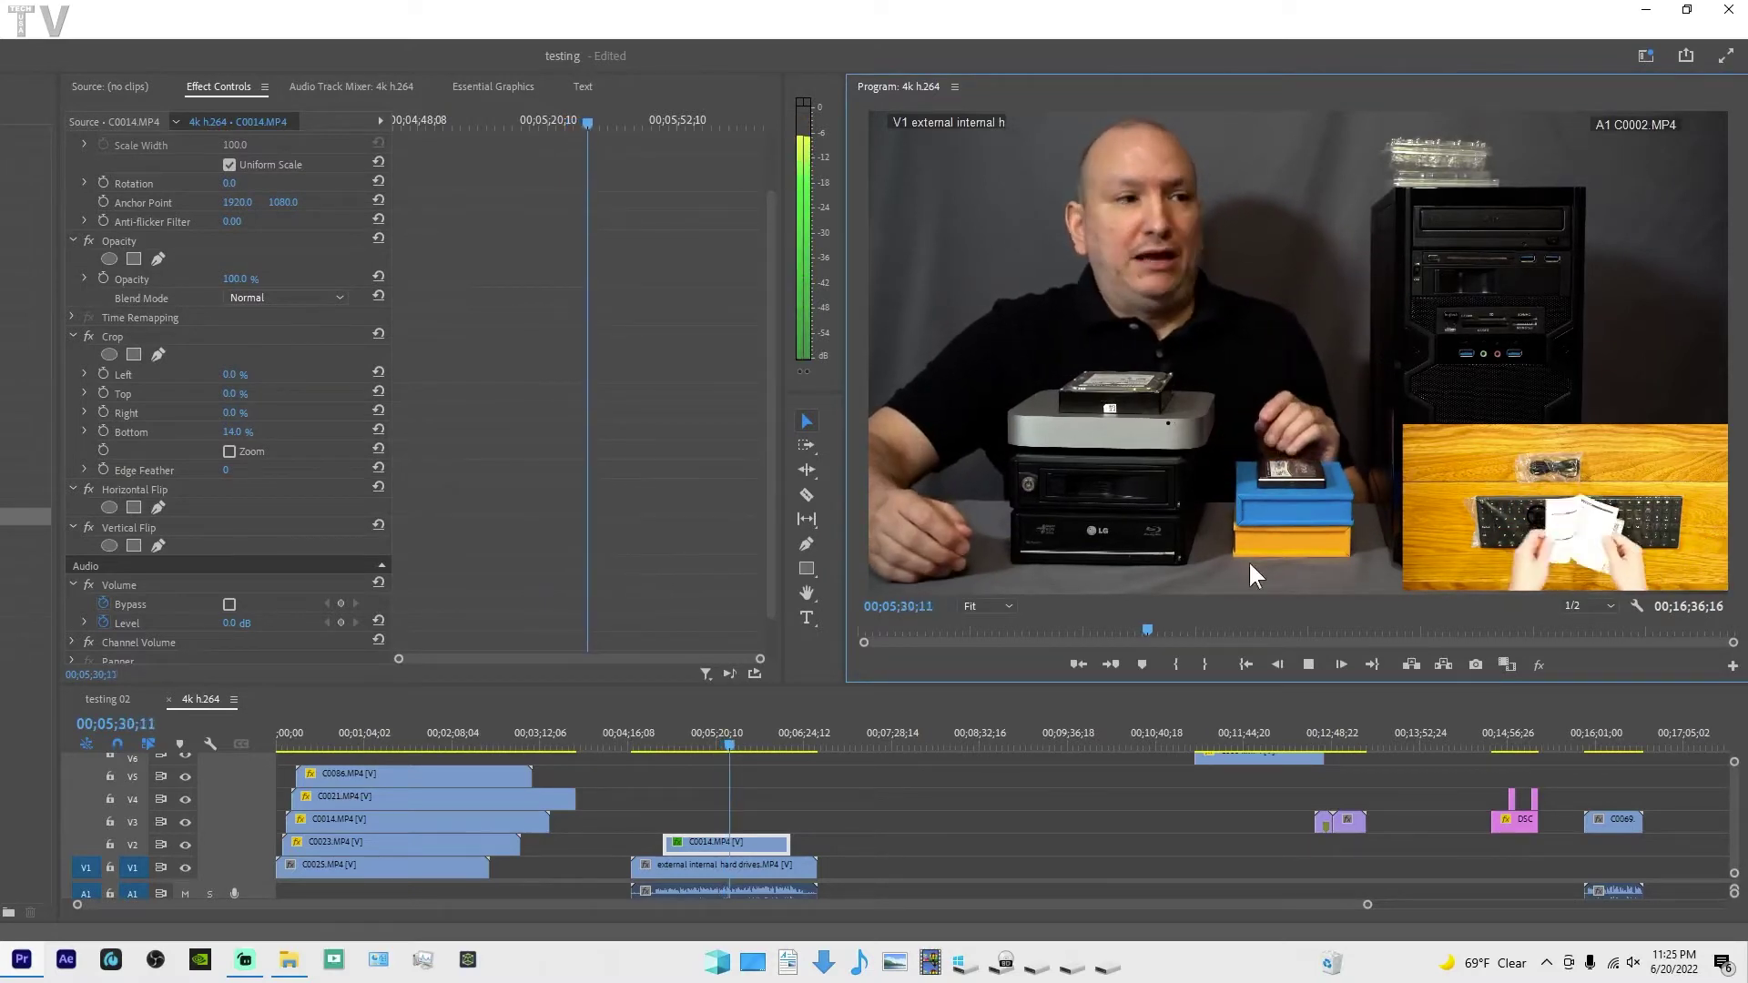
click(1305, 663)
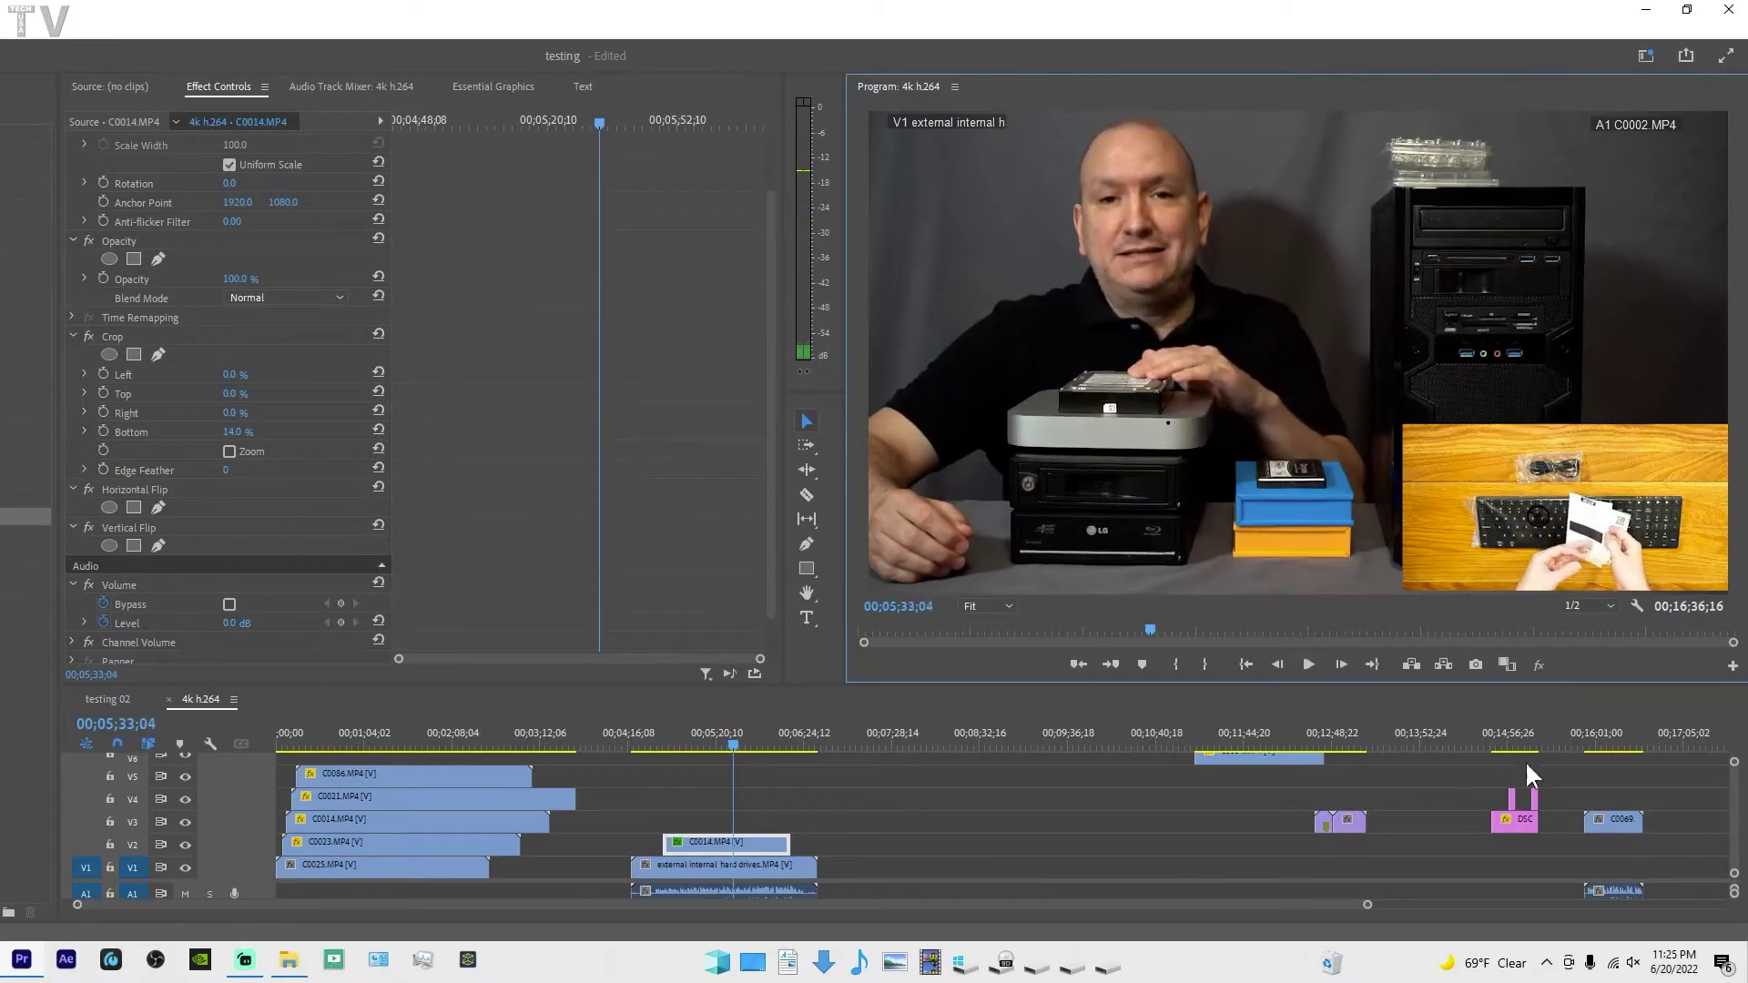
Apply the Editing Overlay preset in the Overlay Settings dialog
click(1636, 604)
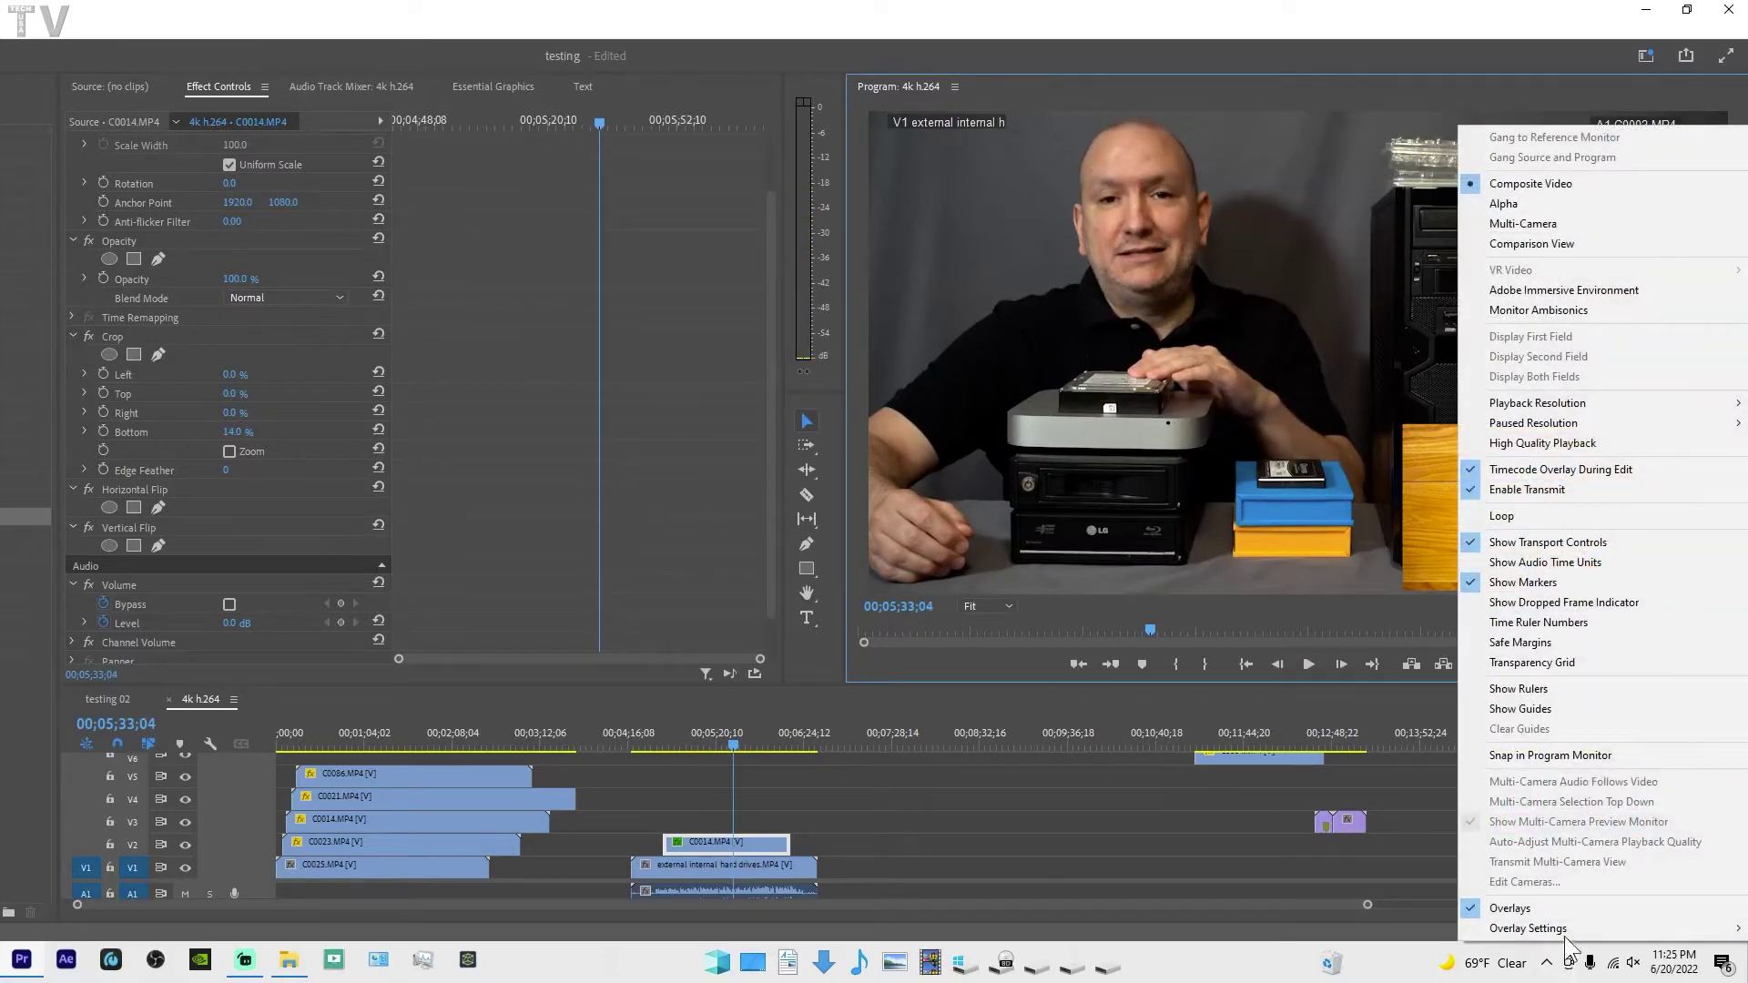
mouse_move(1512, 929)
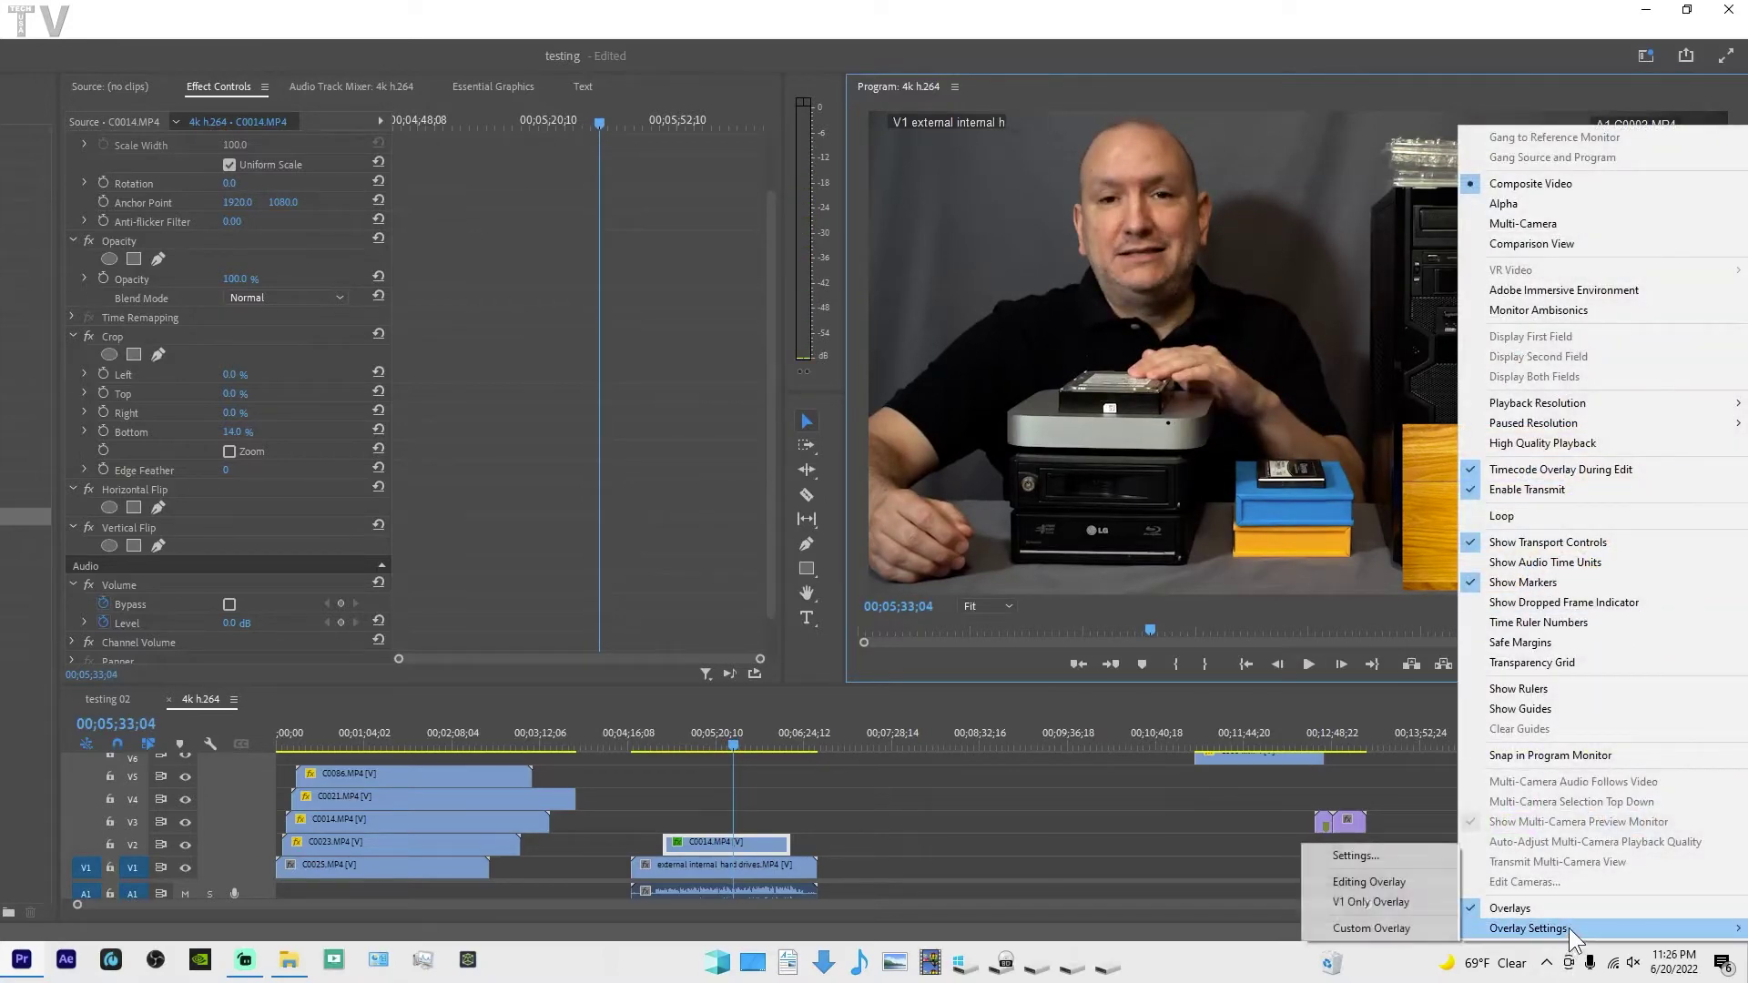
click(1378, 861)
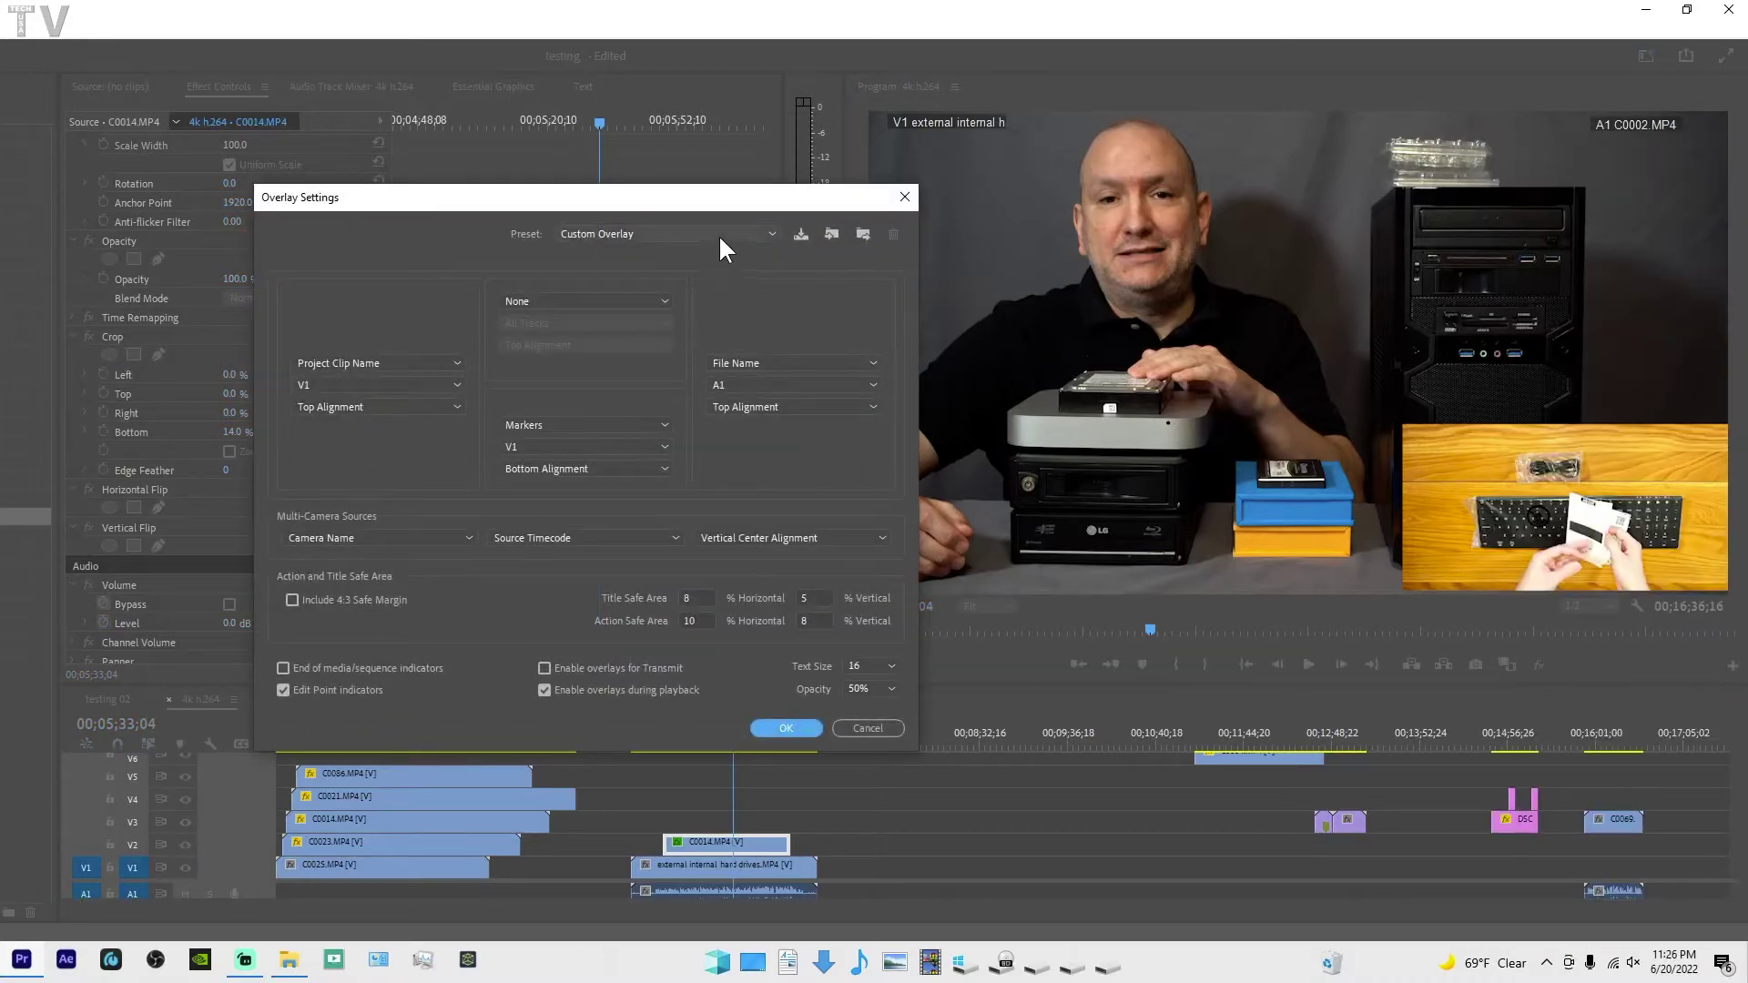
click(718, 233)
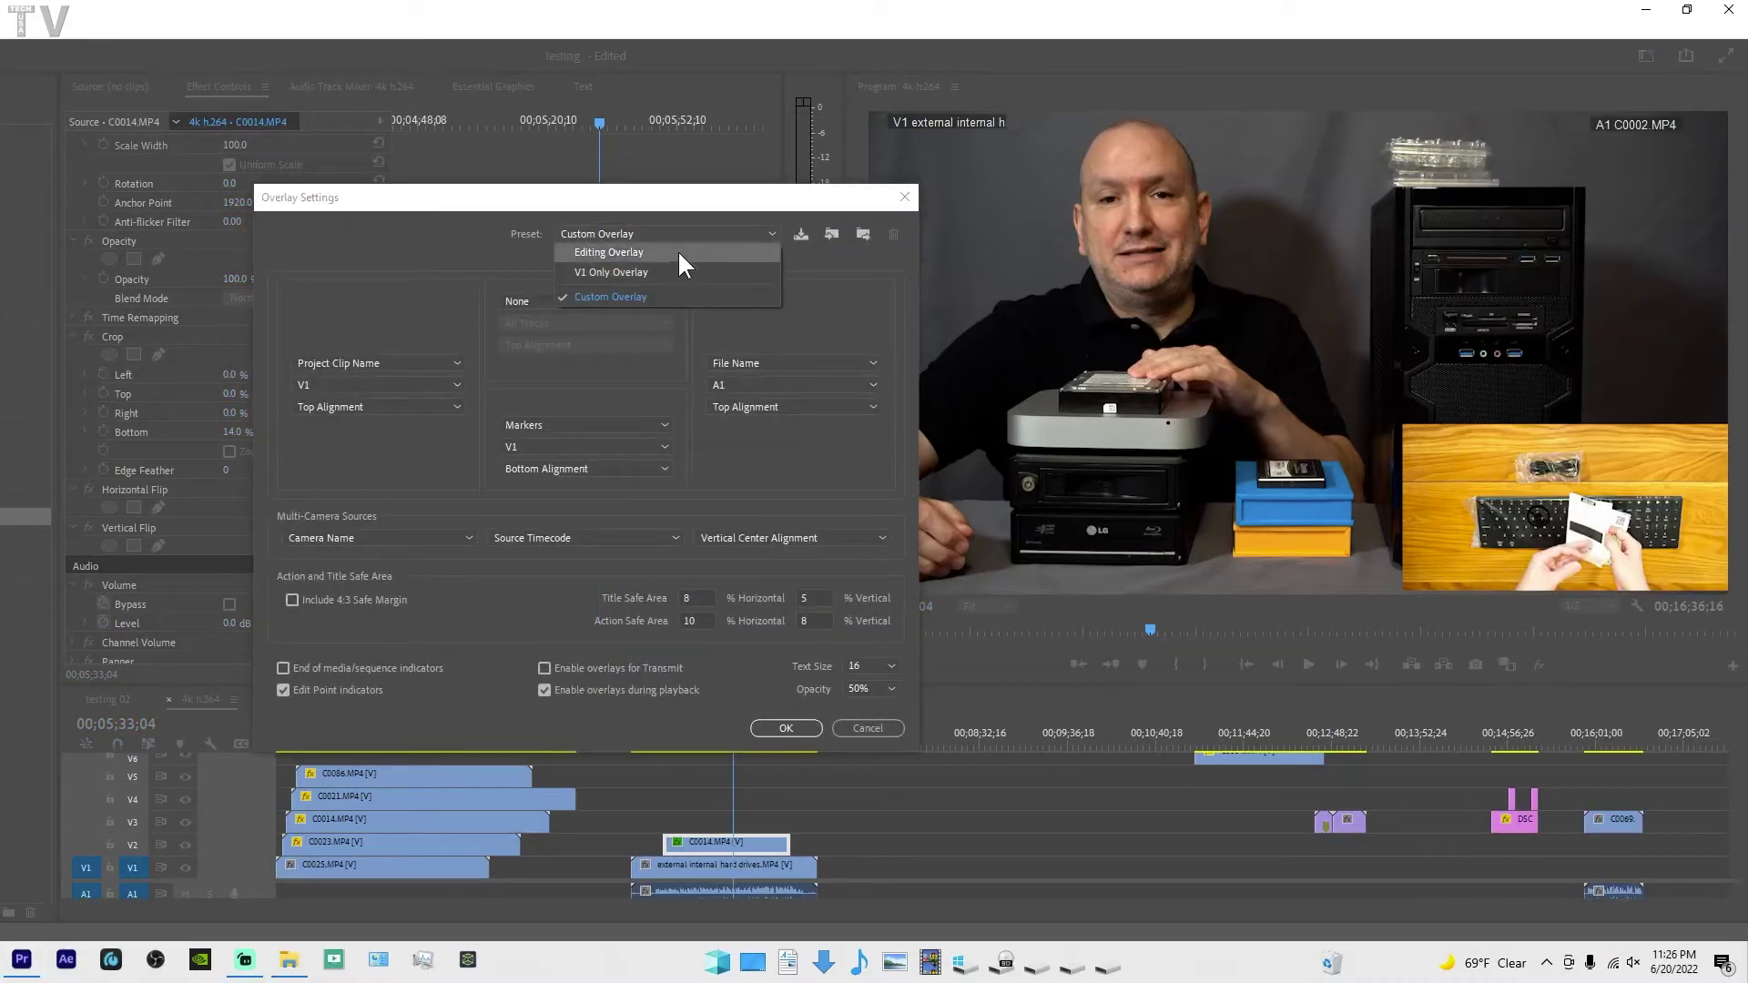
click(678, 252)
click(781, 728)
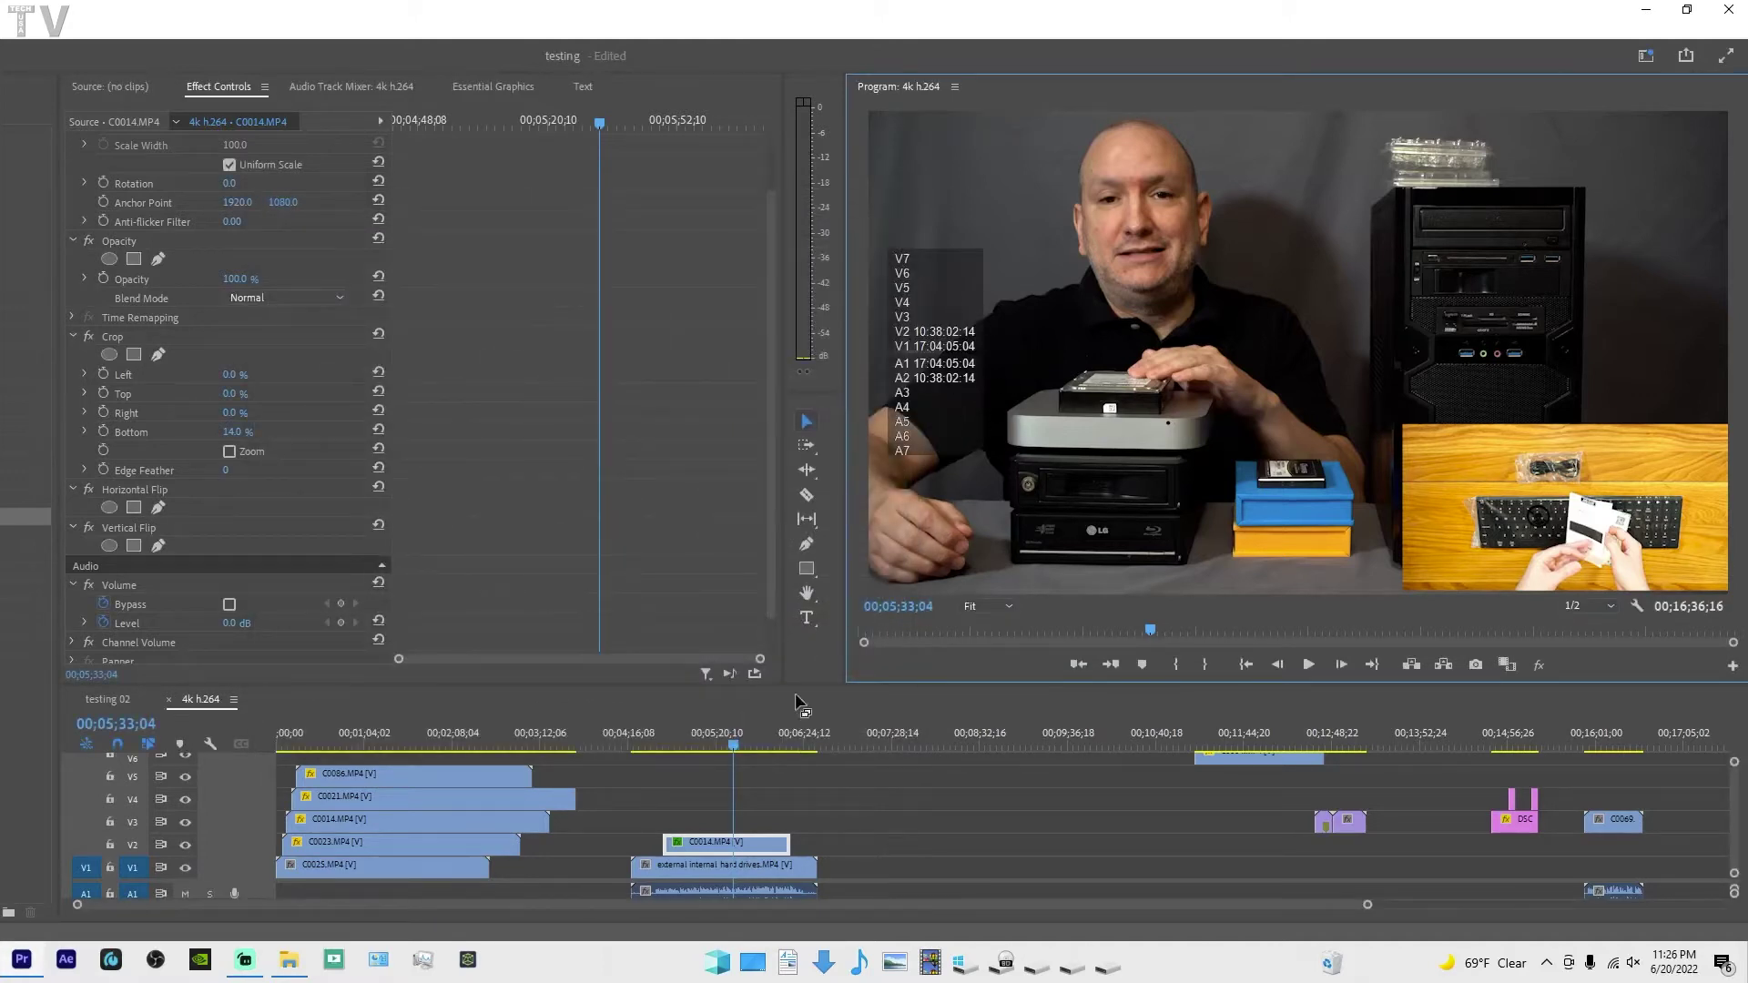
Preview the overlays, then play from 00;01;09;19 and stop at 00;01;12;11
click(1309, 662)
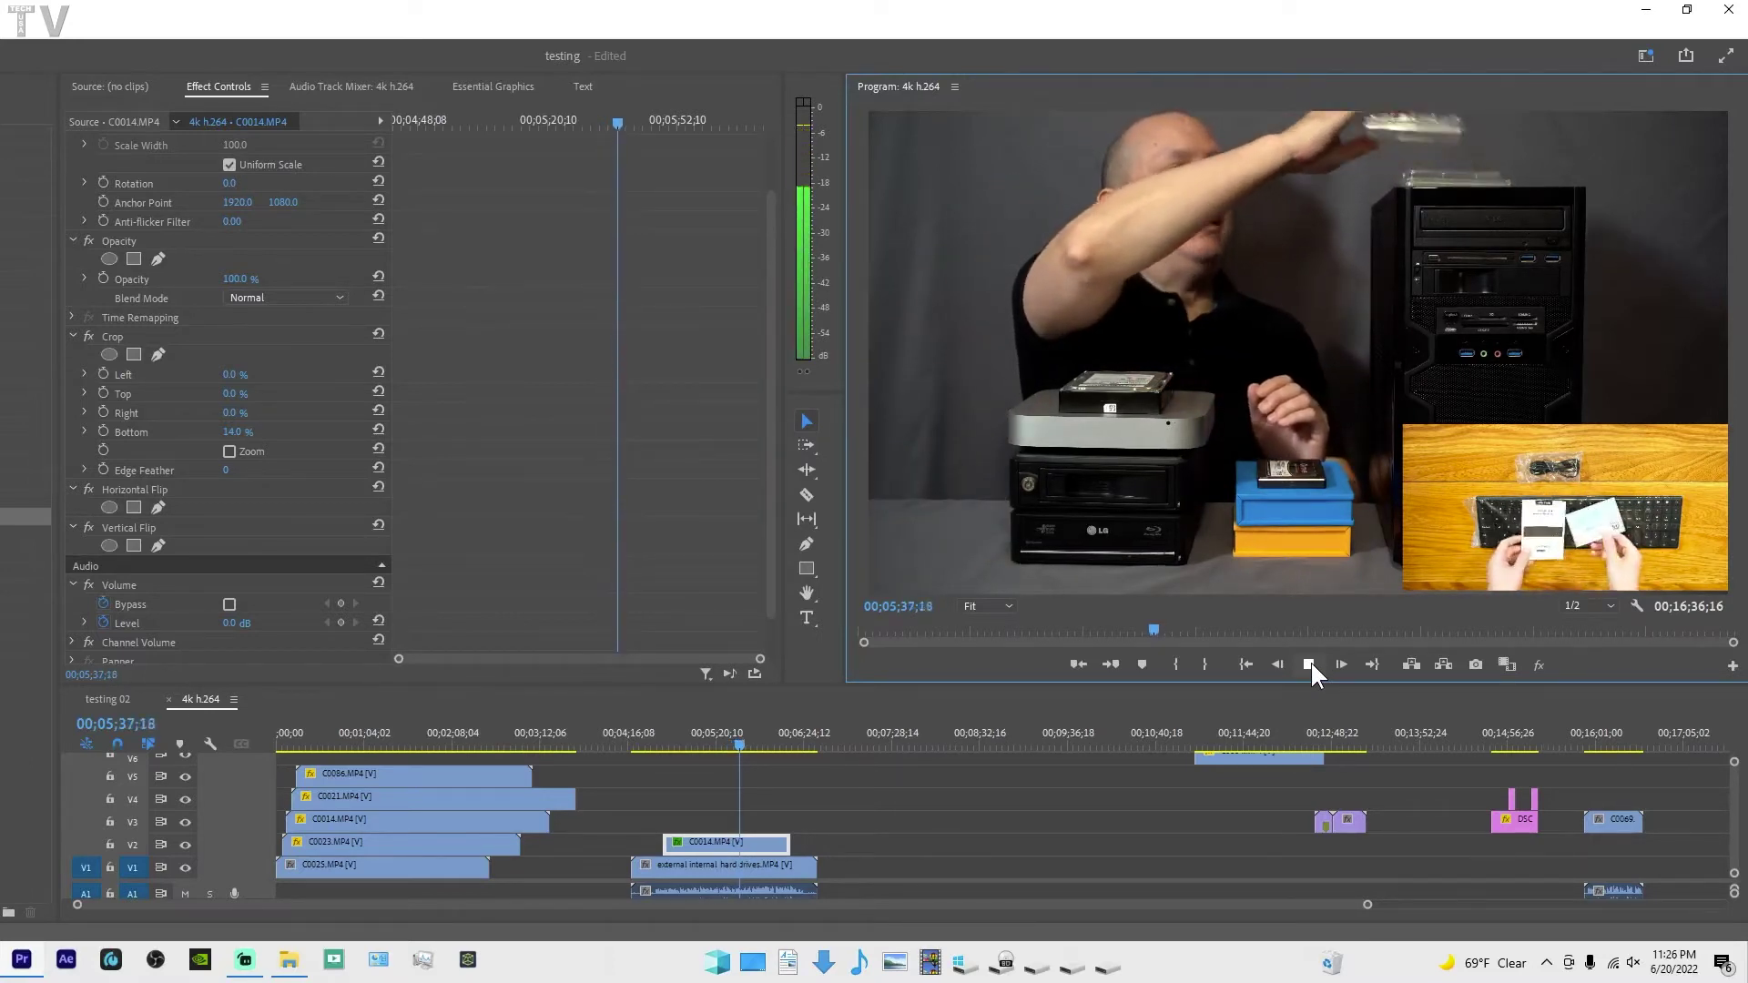
click(1310, 663)
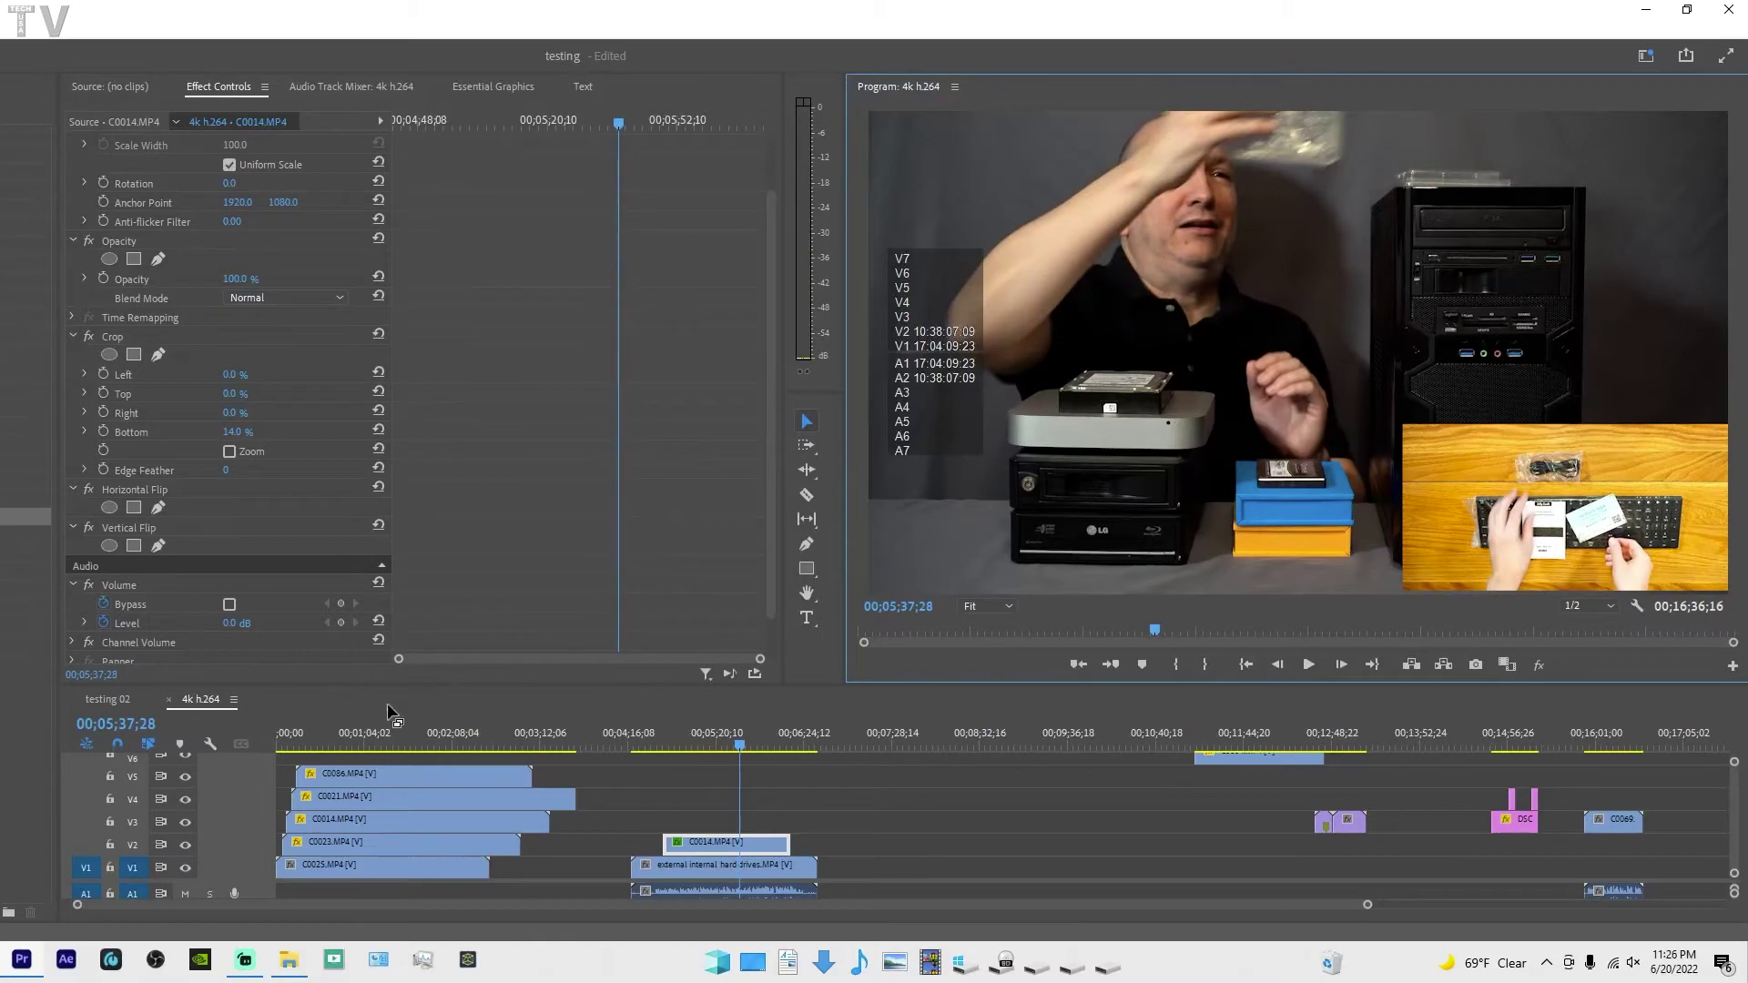
click(373, 736)
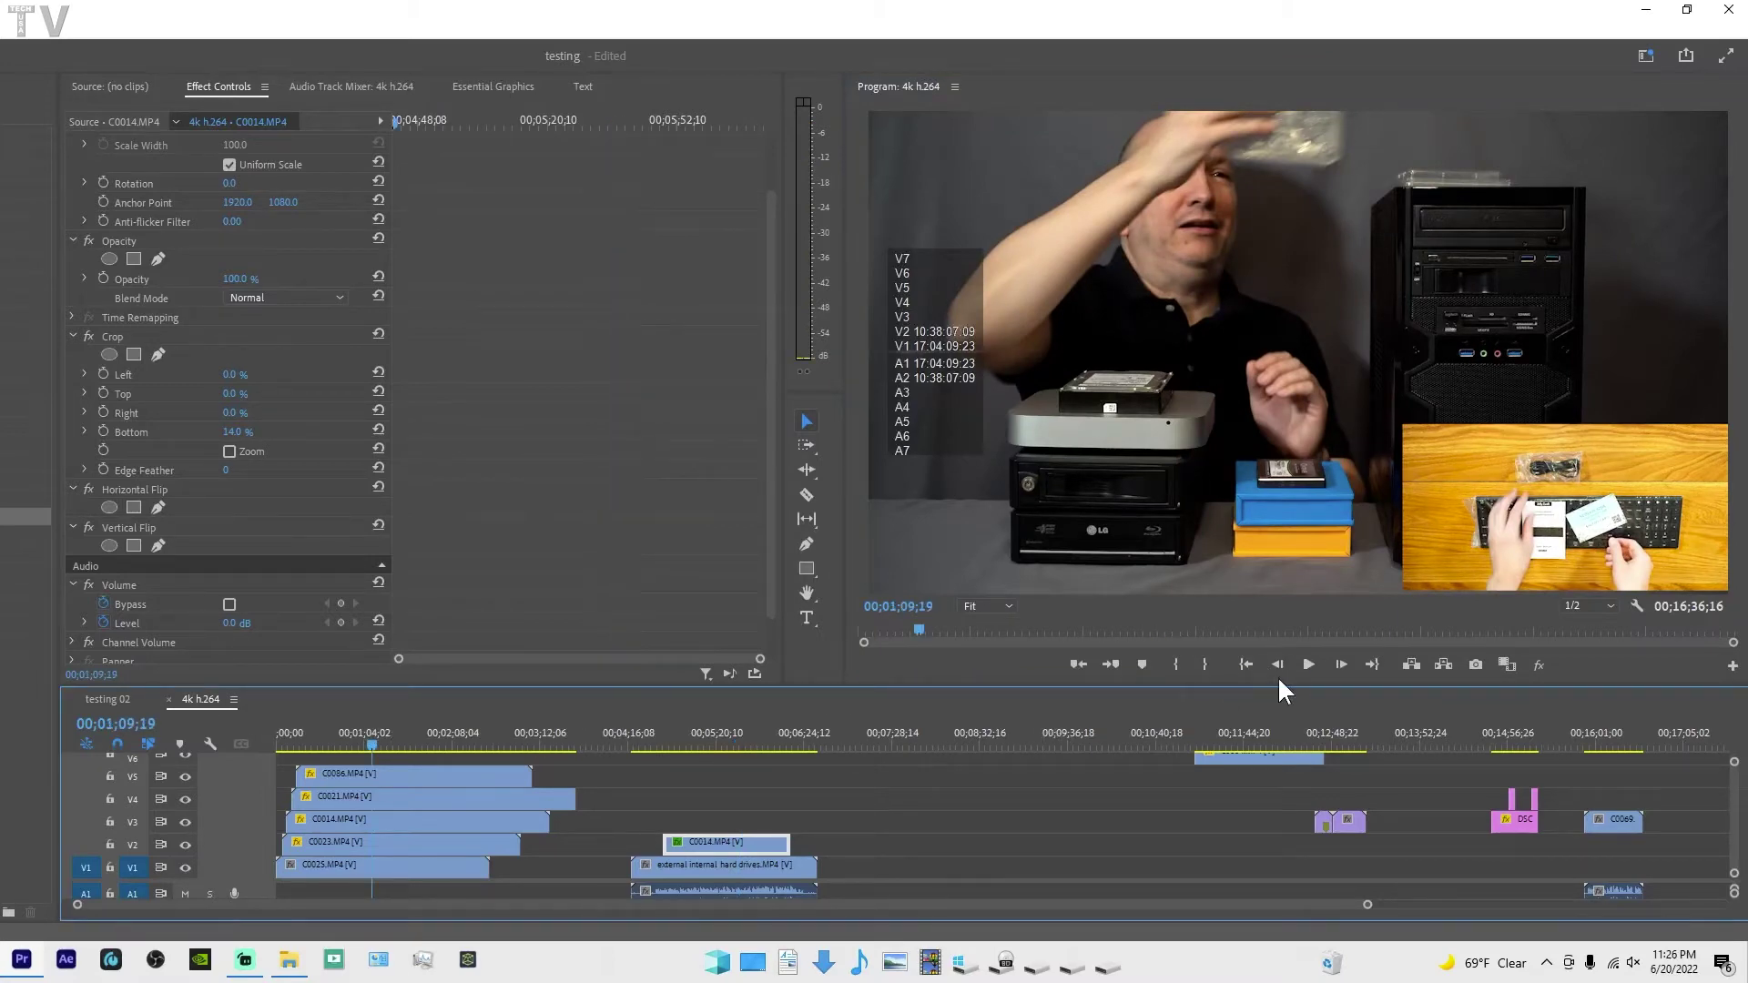
click(1308, 665)
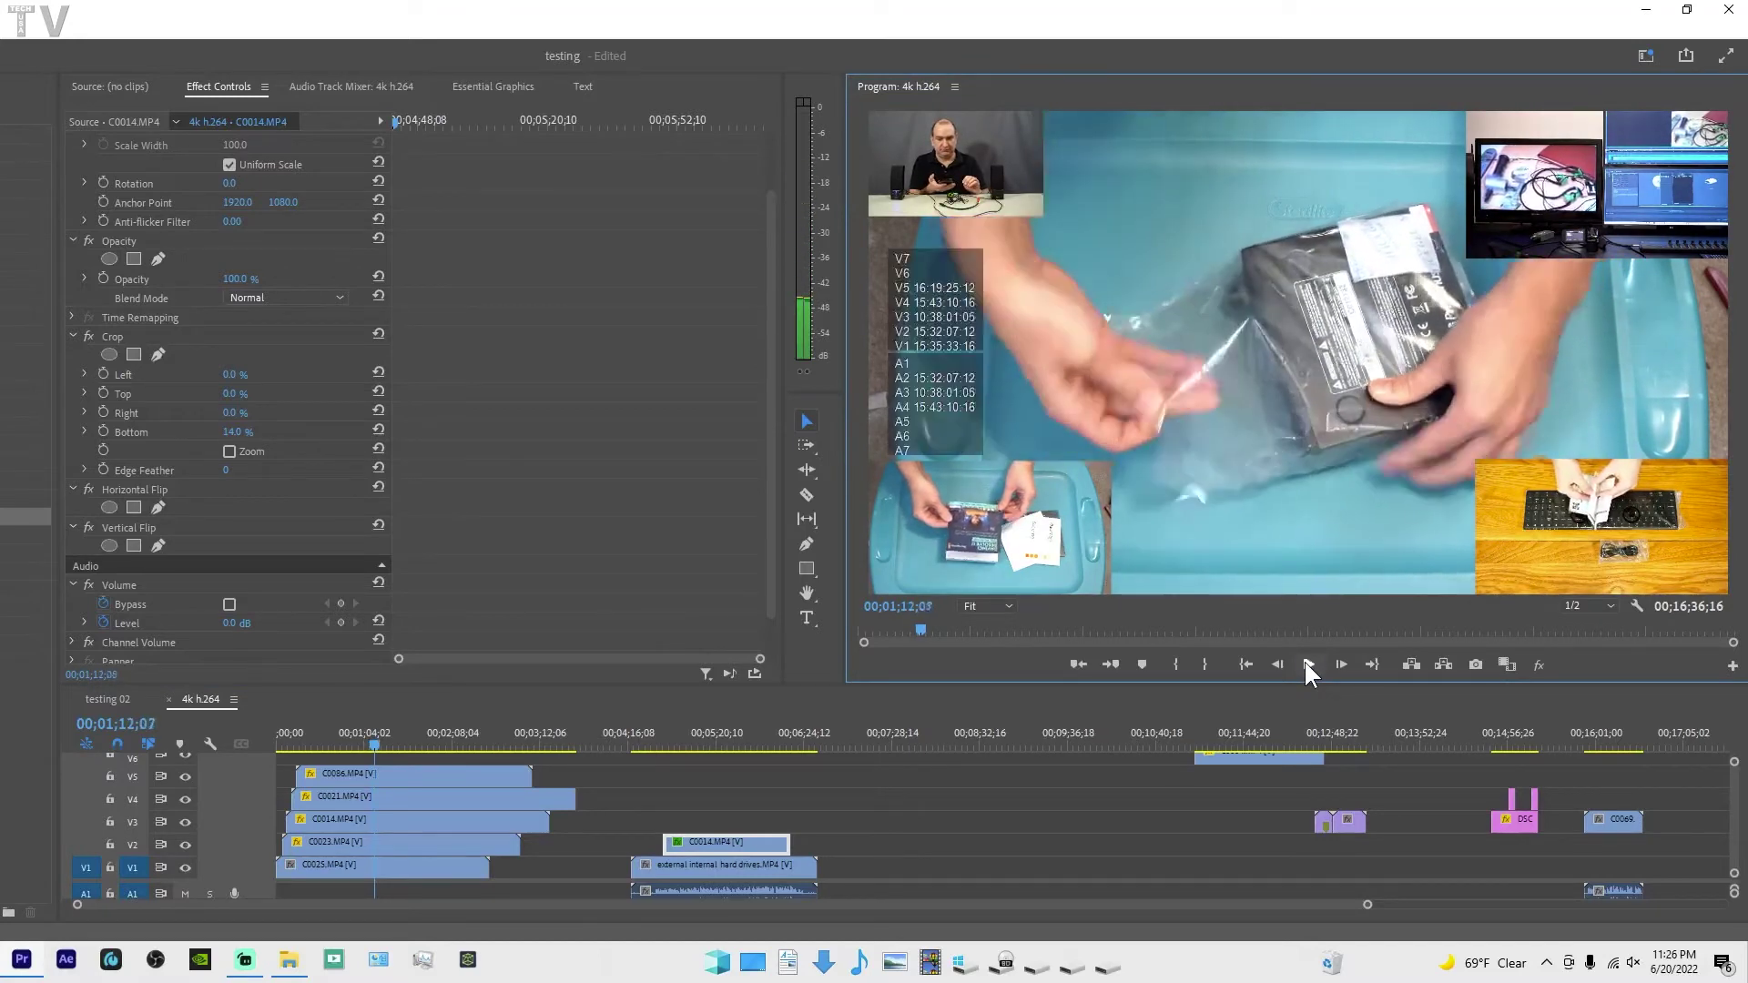
click(1306, 665)
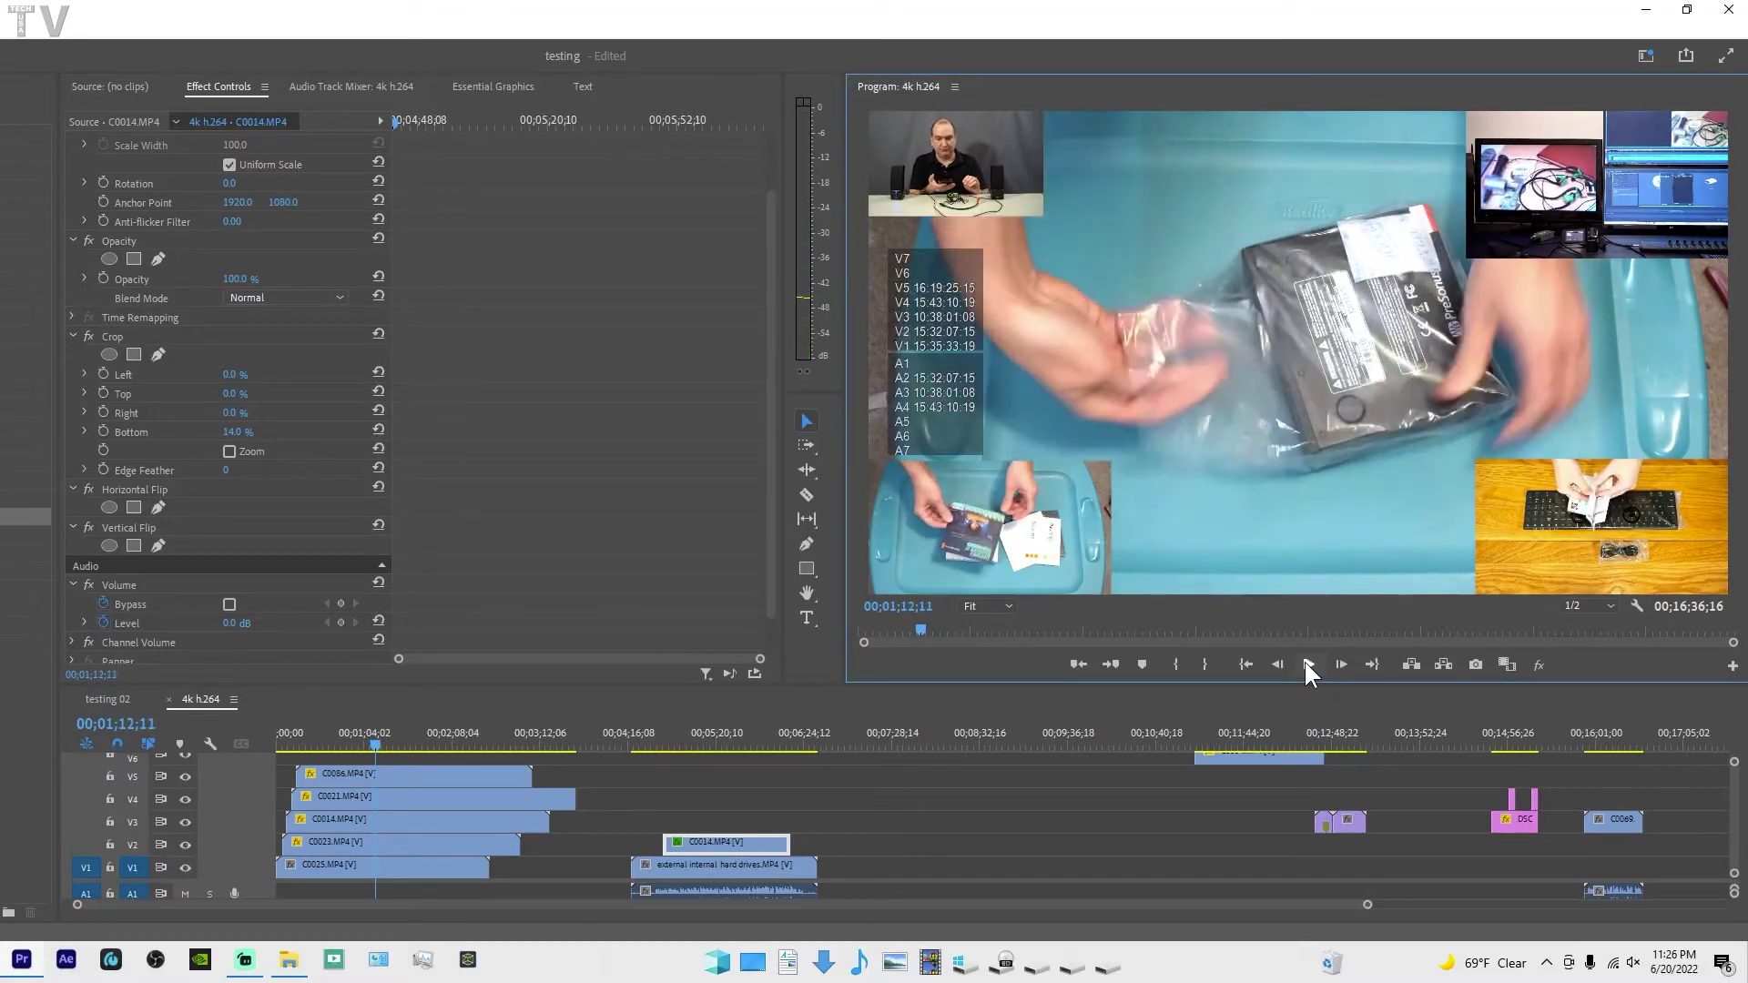
click(1638, 604)
Enable overlays during playback and play the sequence to see per-track source timecodes
mouse_move(1511, 928)
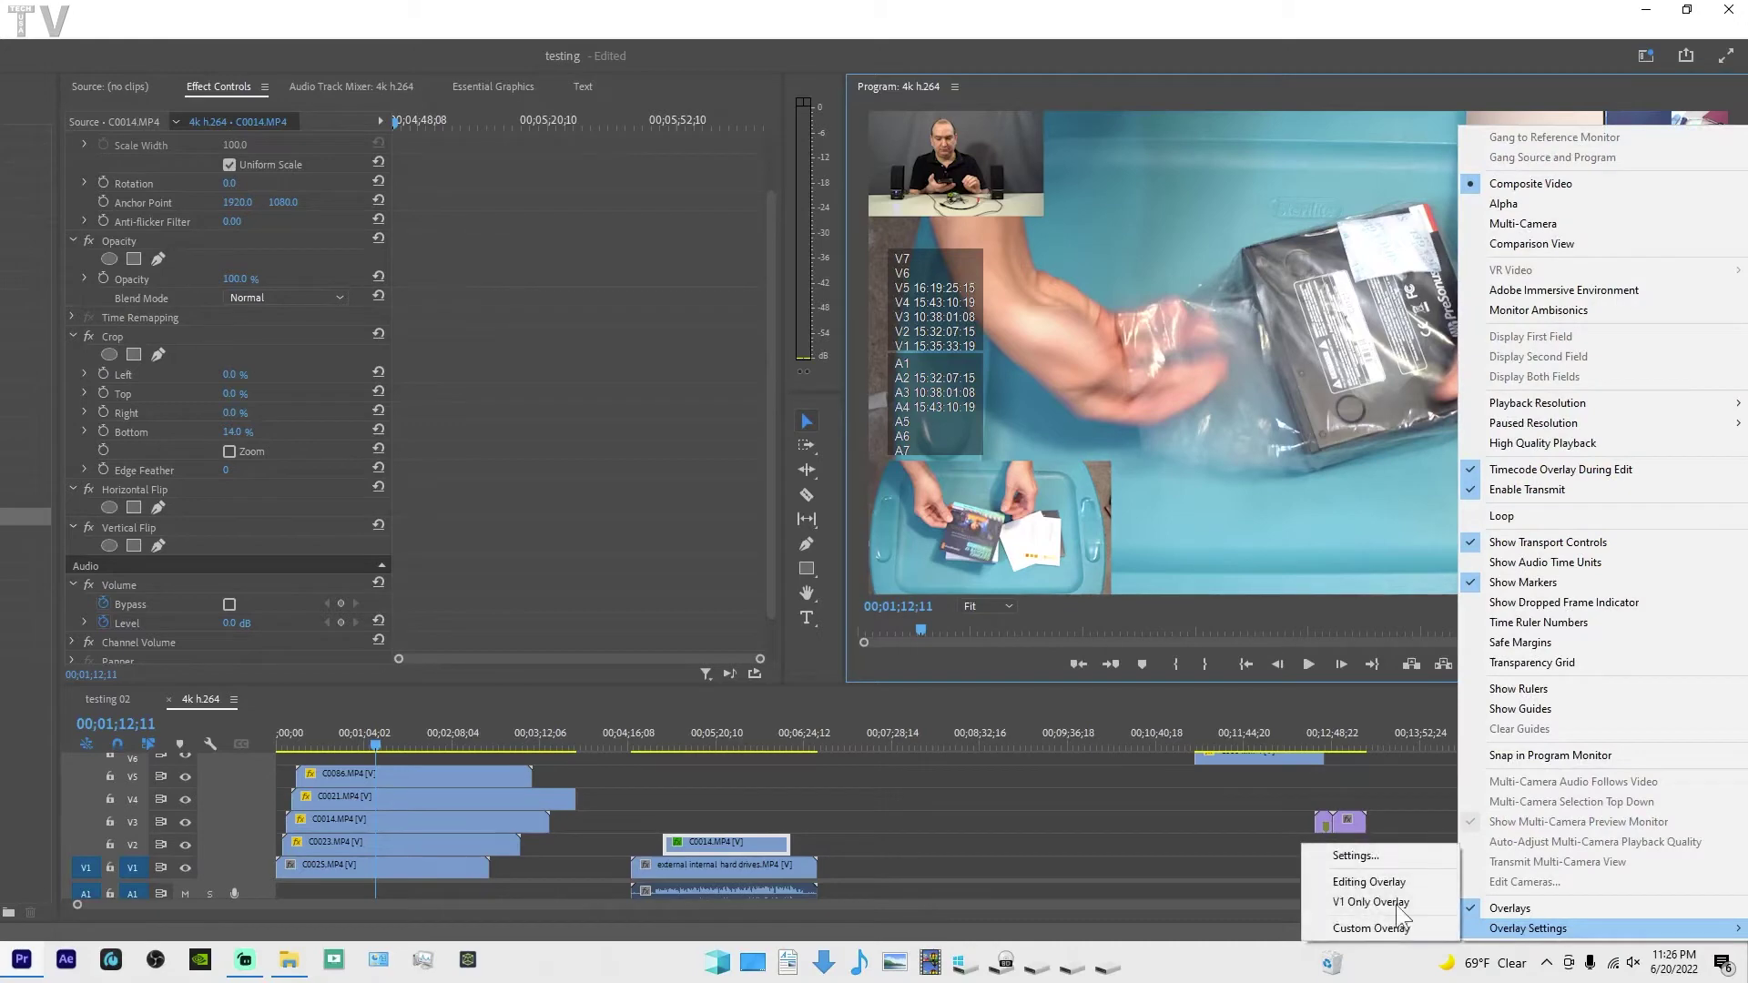
click(1336, 854)
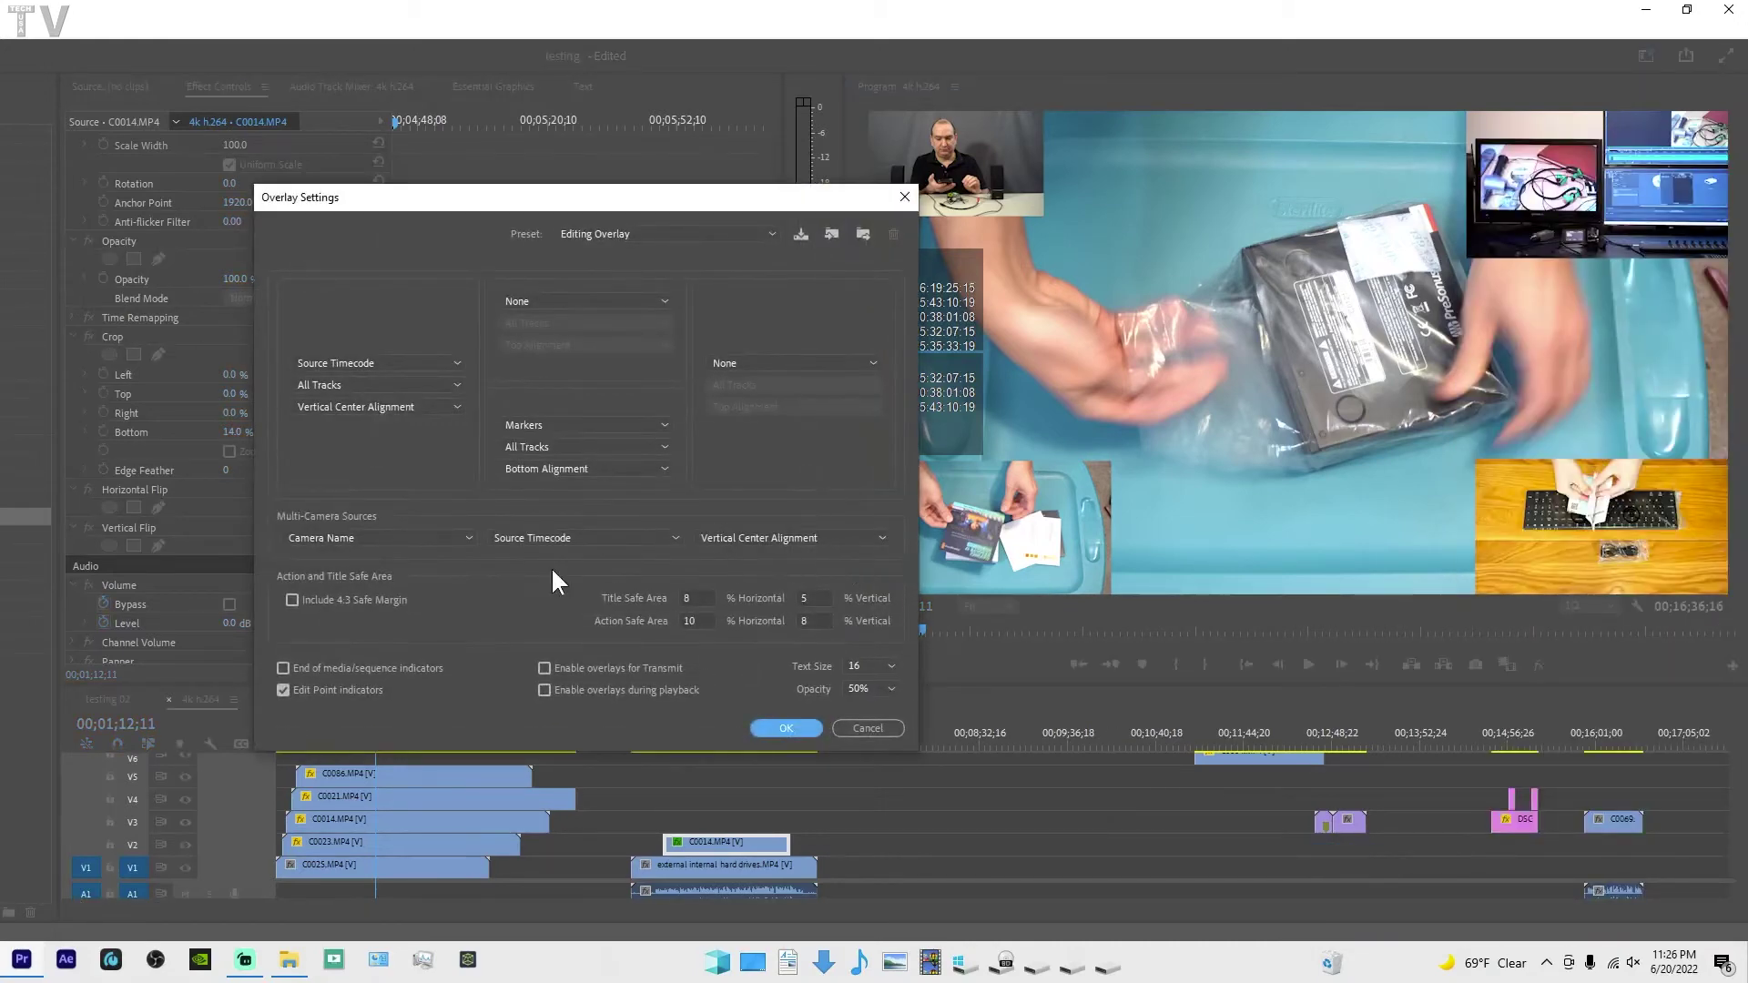
click(543, 690)
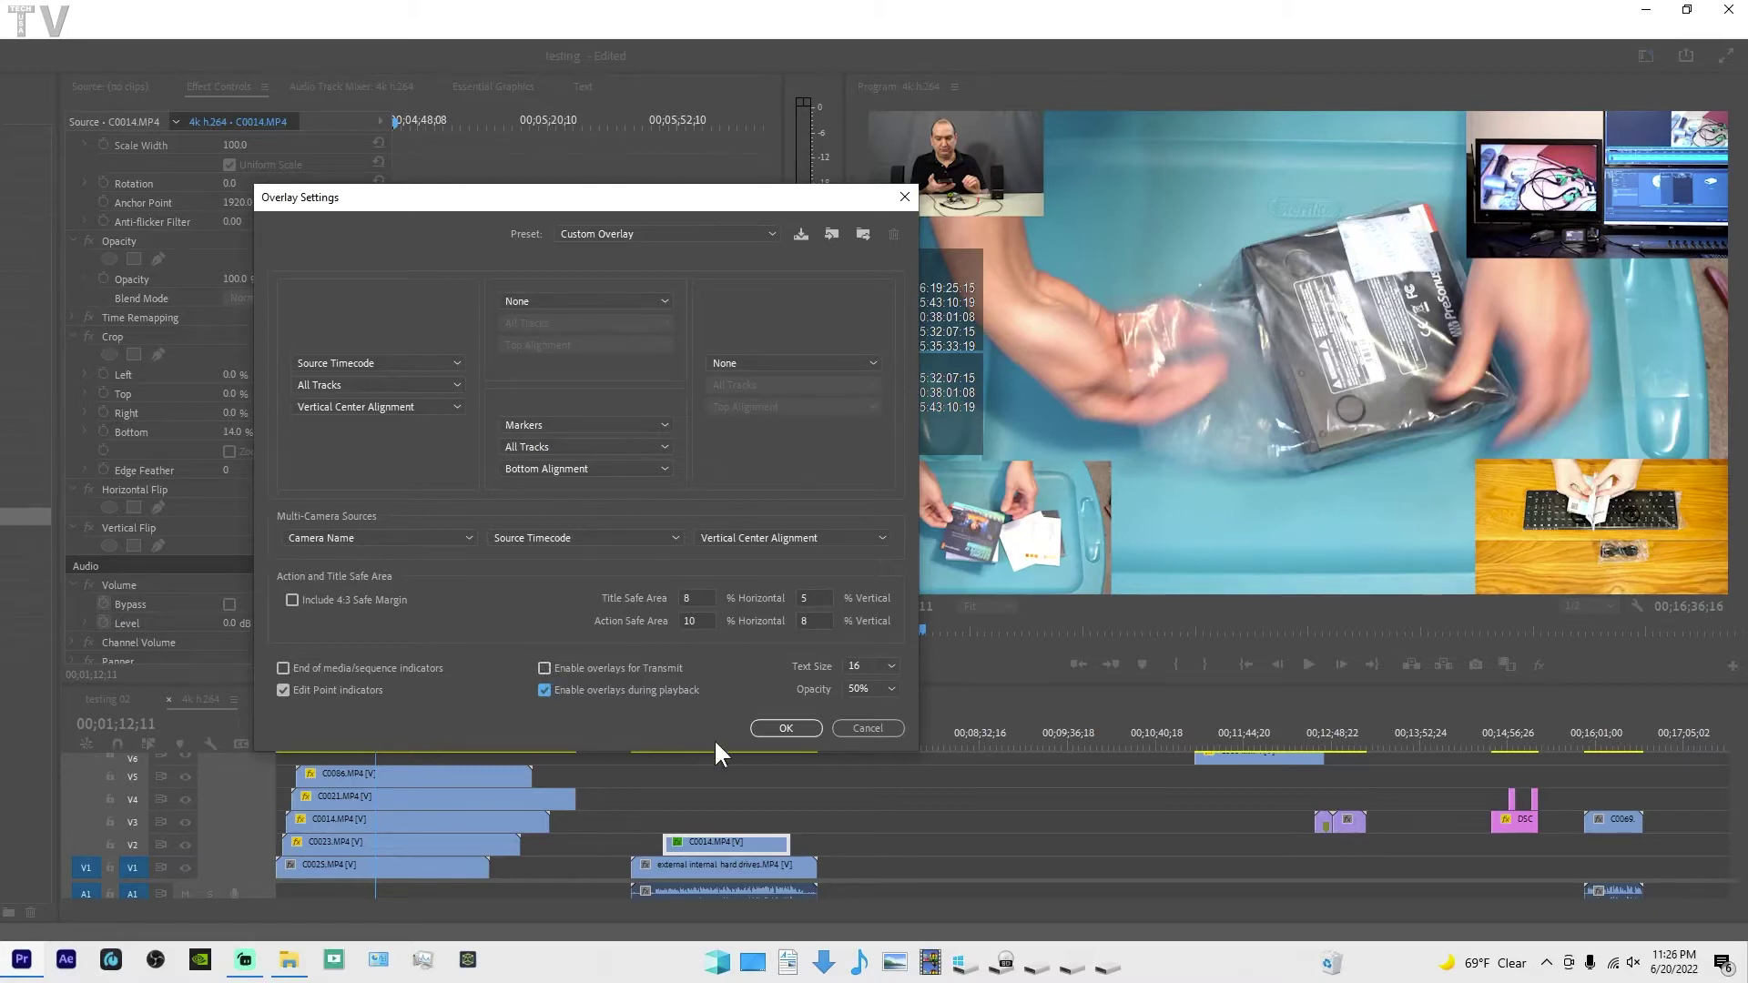
click(778, 728)
click(1304, 660)
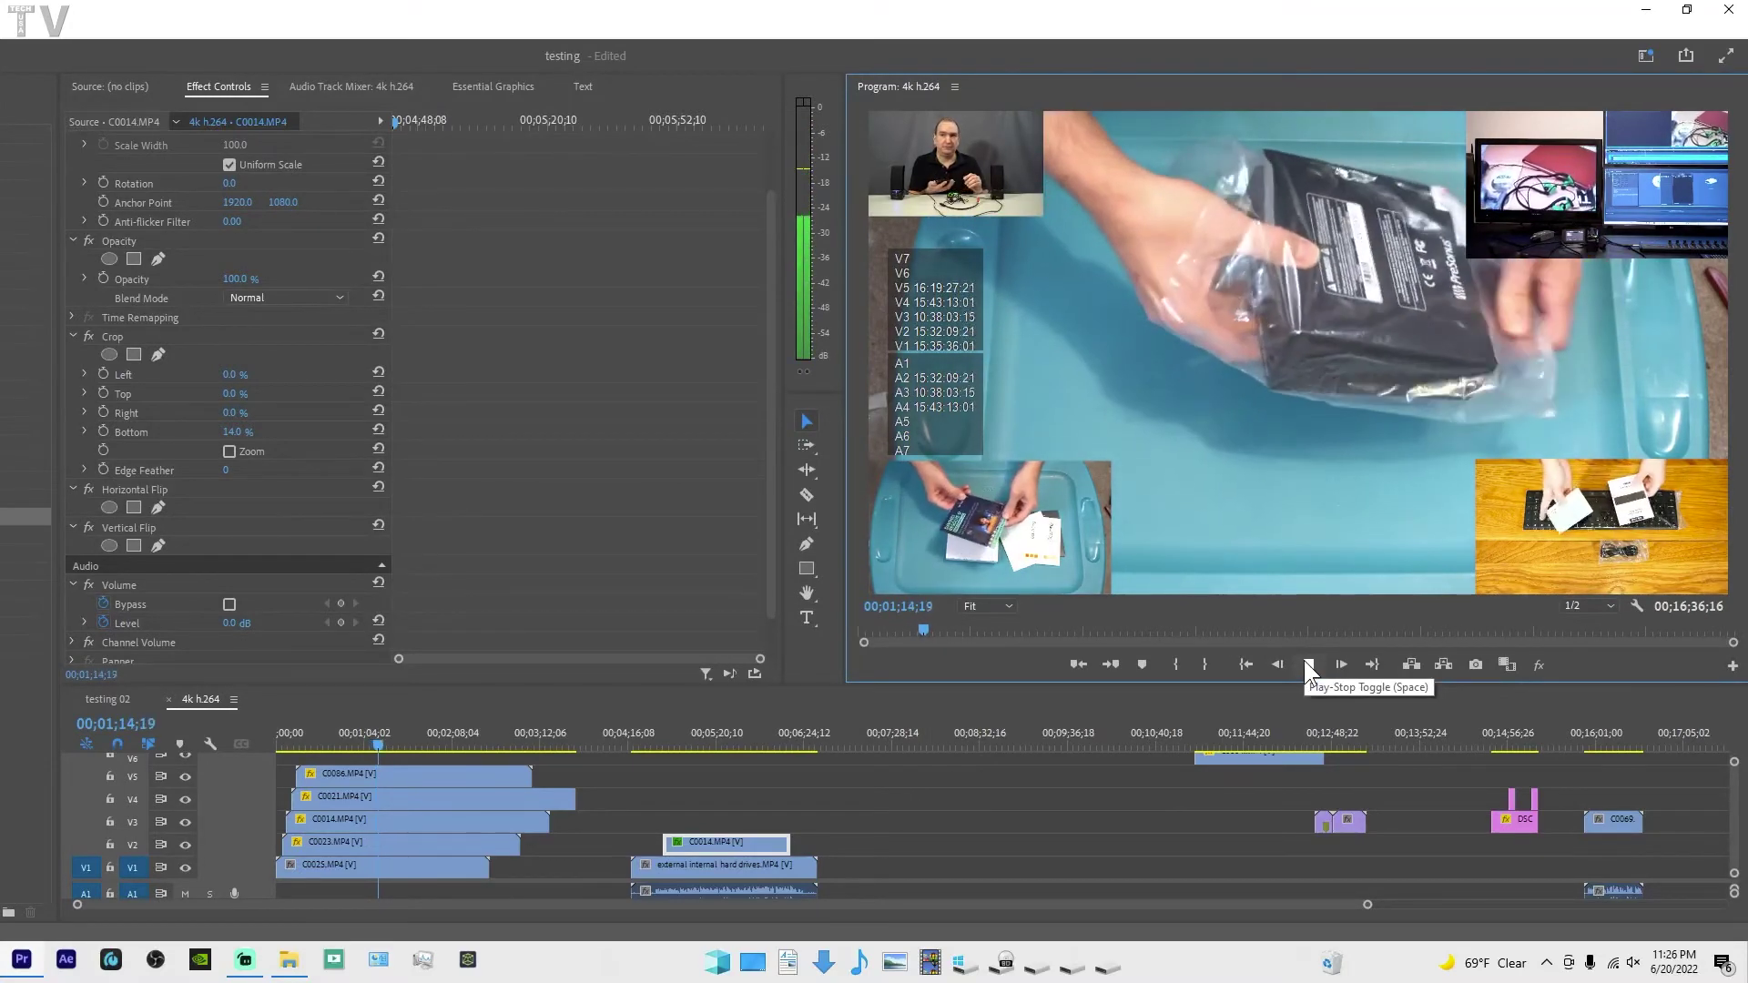
Stop playback at 00;01;16;17 and reopen the Overlay Settings dialog
click(1304, 659)
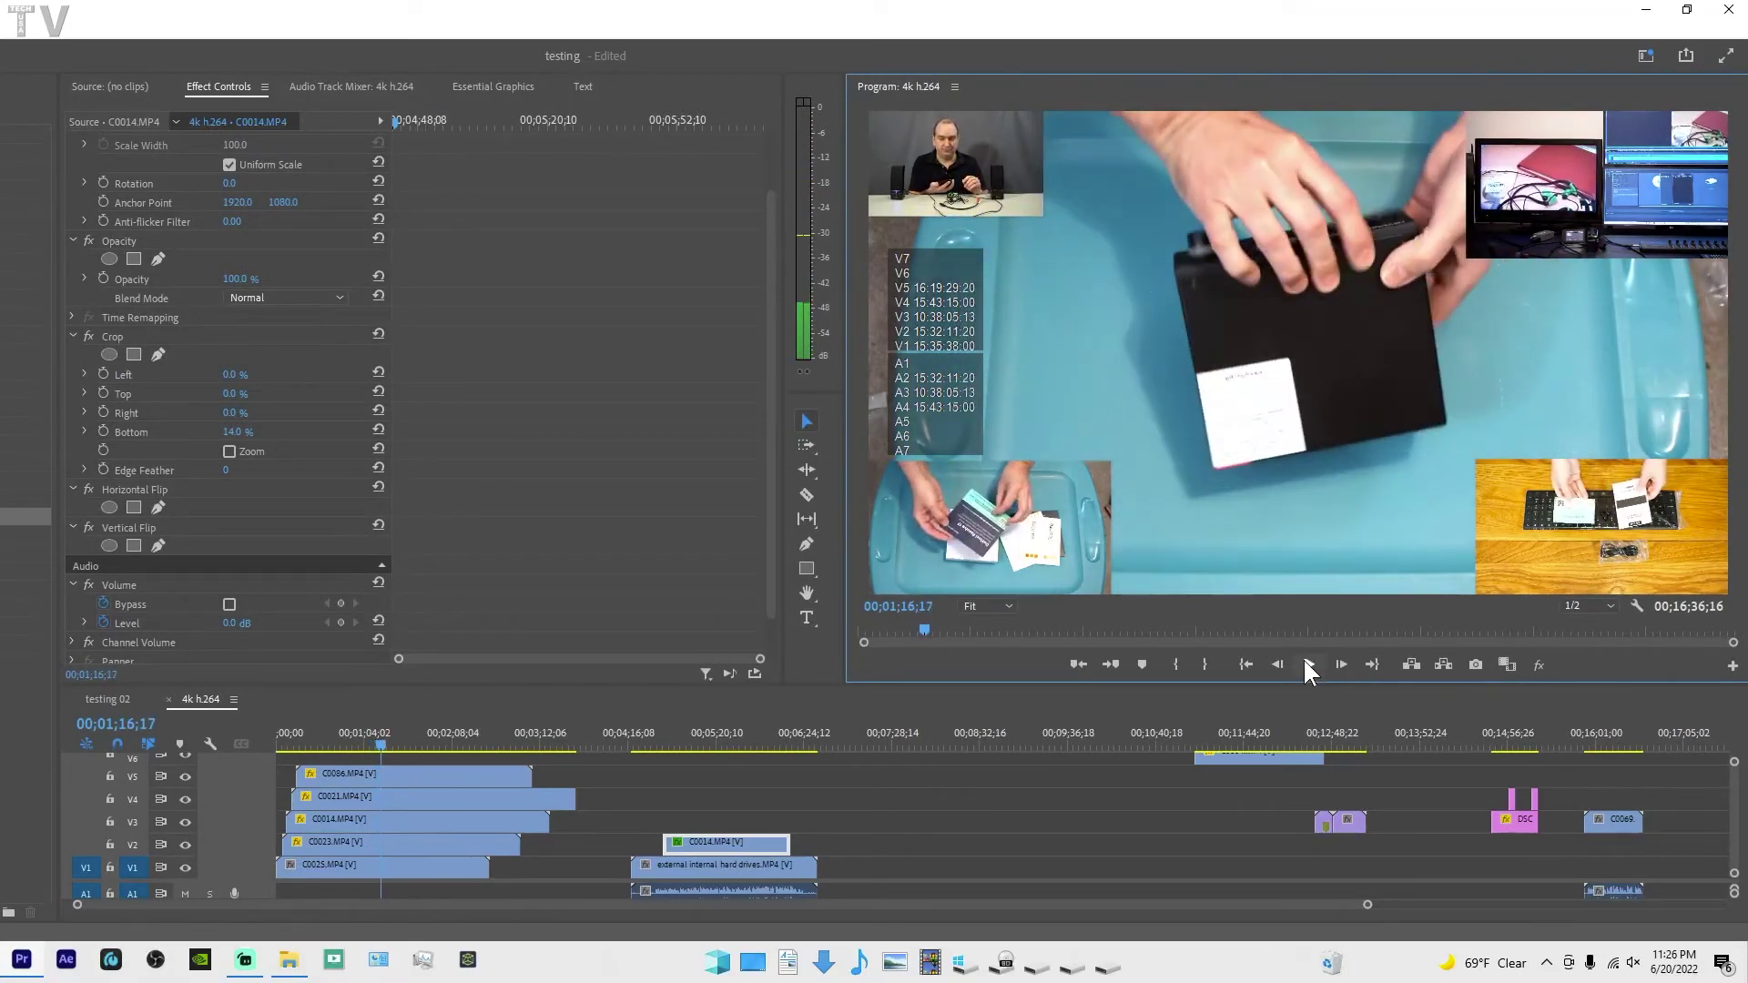
click(1636, 604)
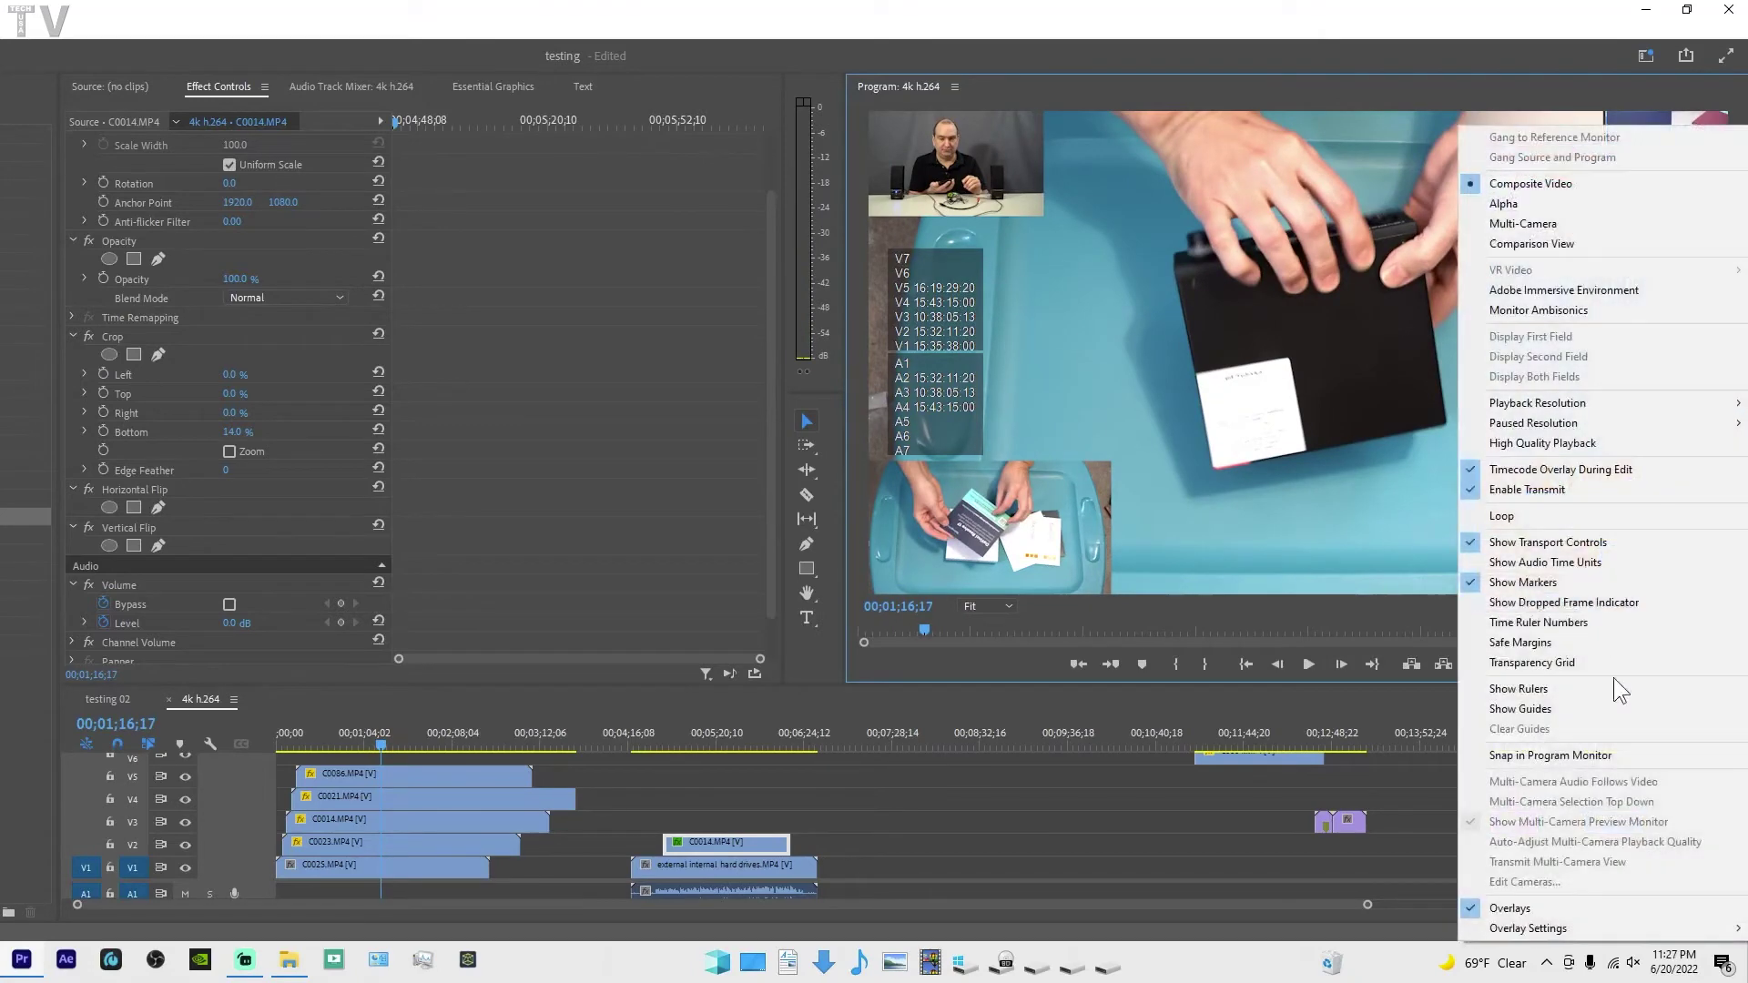
mouse_move(1510, 931)
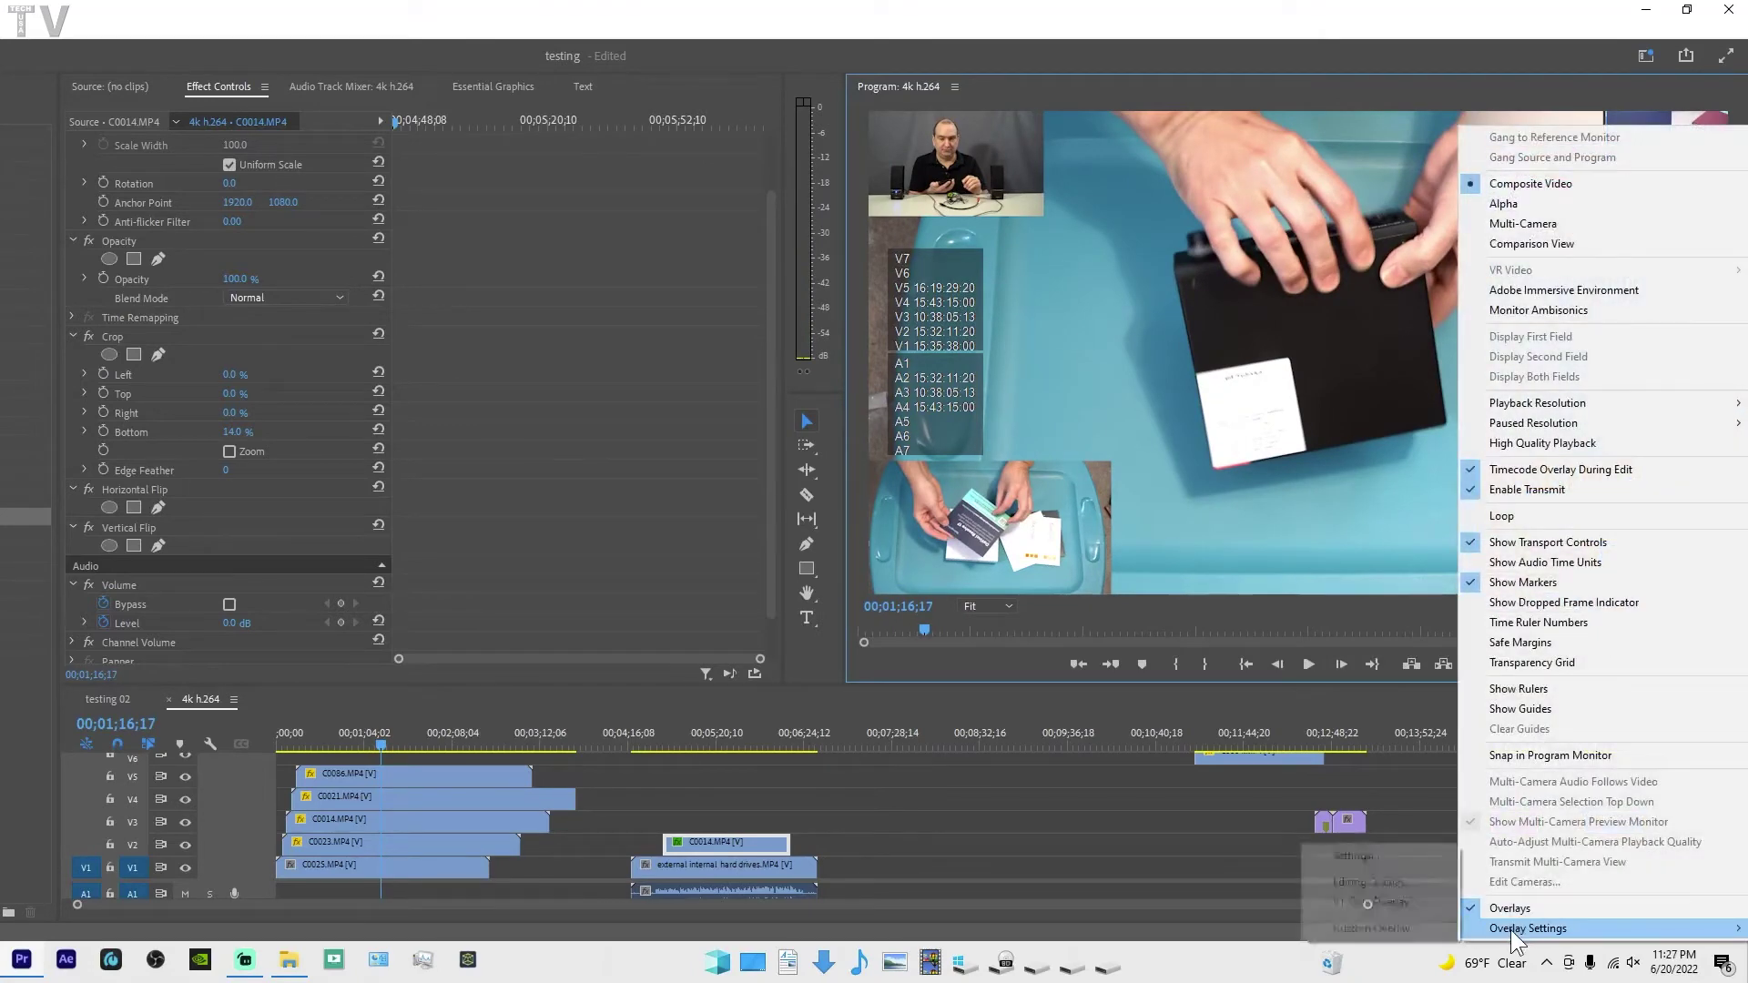
click(1339, 856)
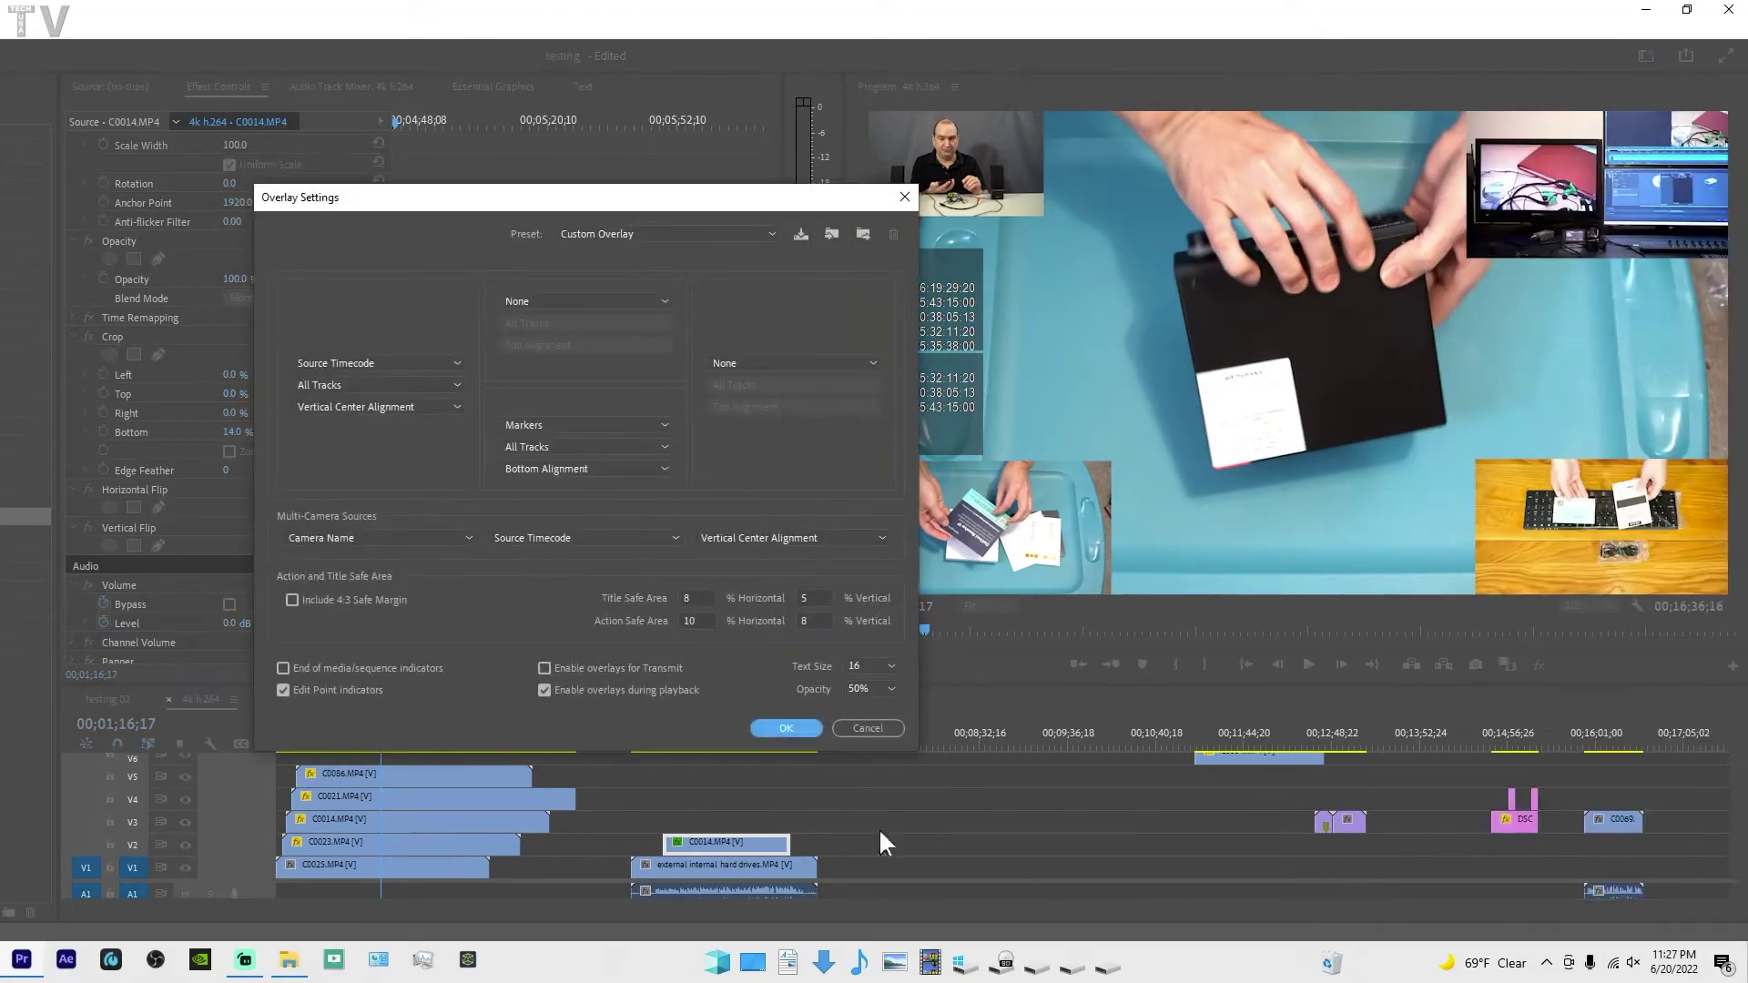
Review the right, top-centre and bottom-centre overlay options, keeping Markers at bottom-centre
click(831, 362)
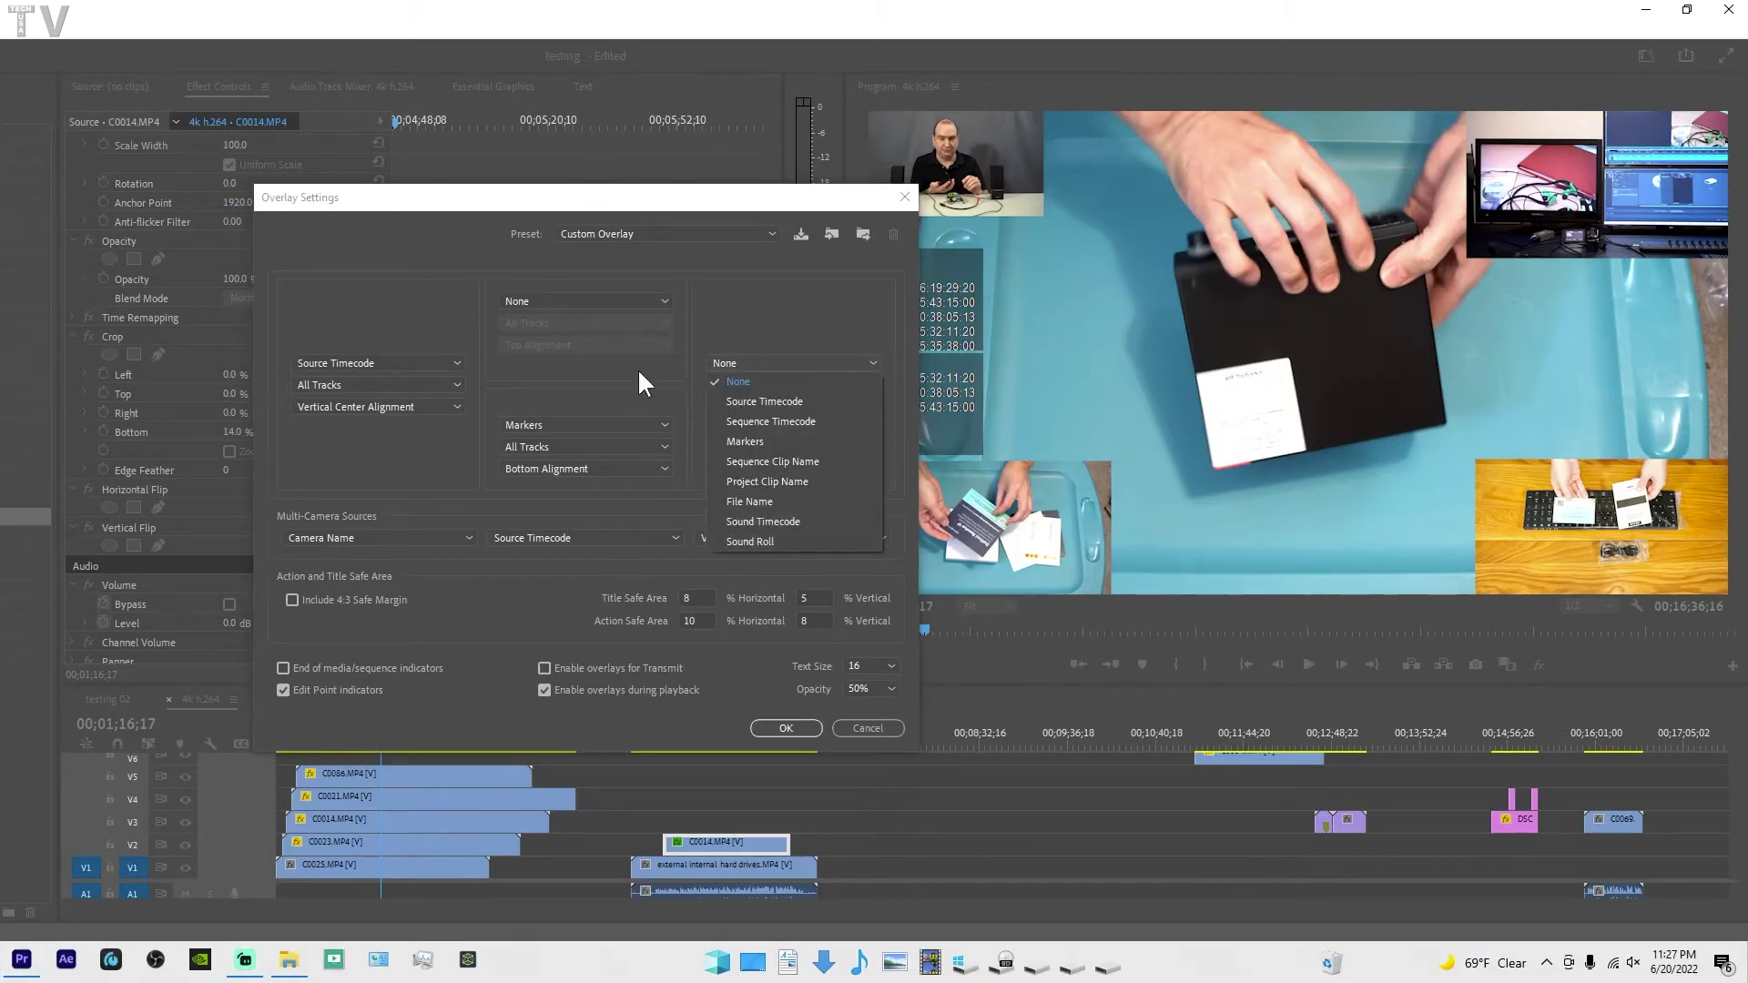
click(615, 297)
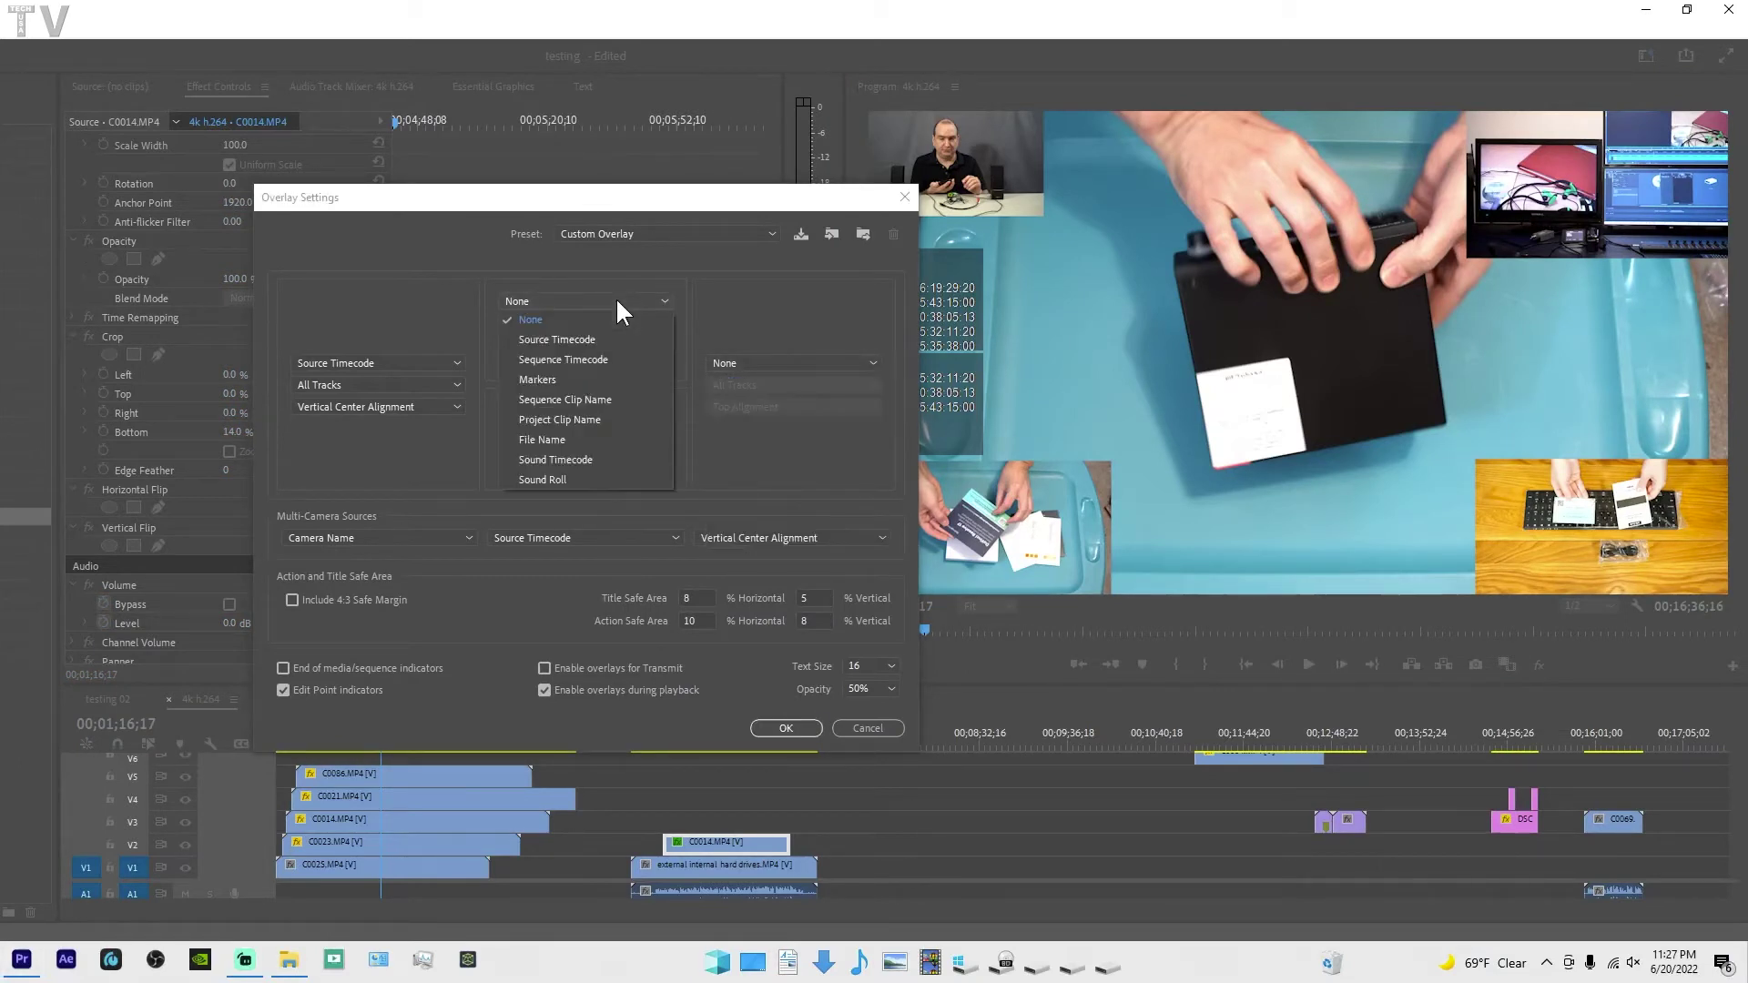
click(771, 465)
click(636, 425)
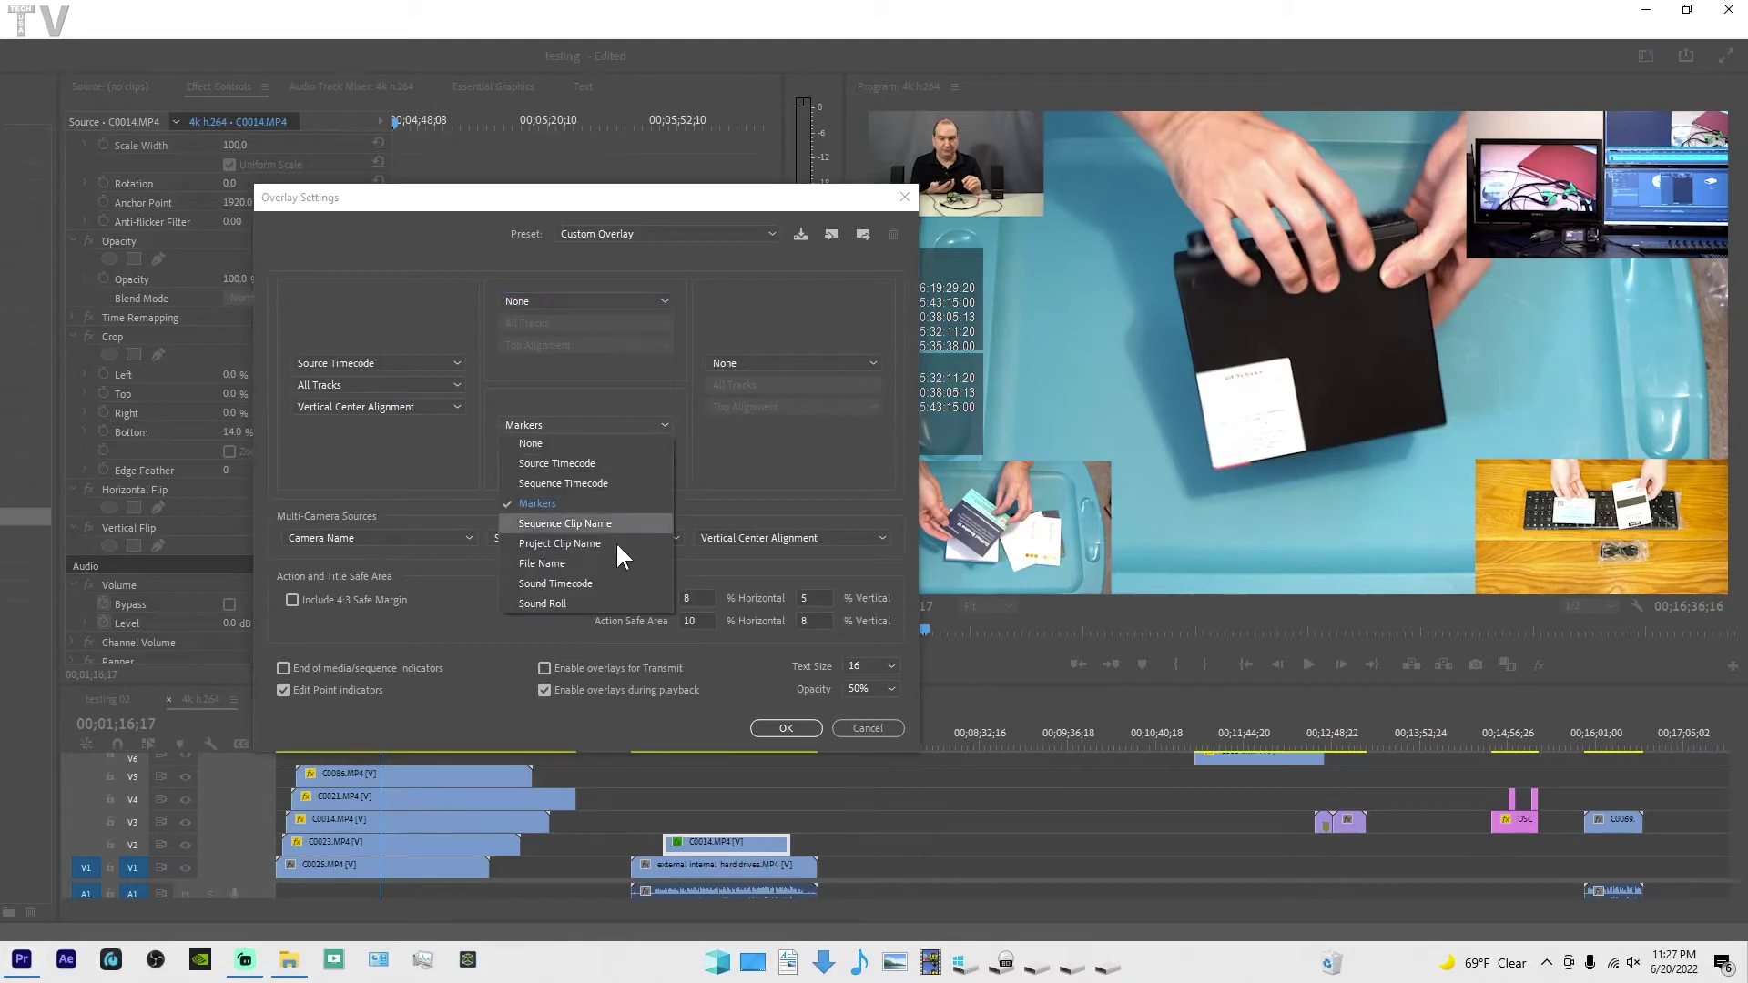
click(756, 471)
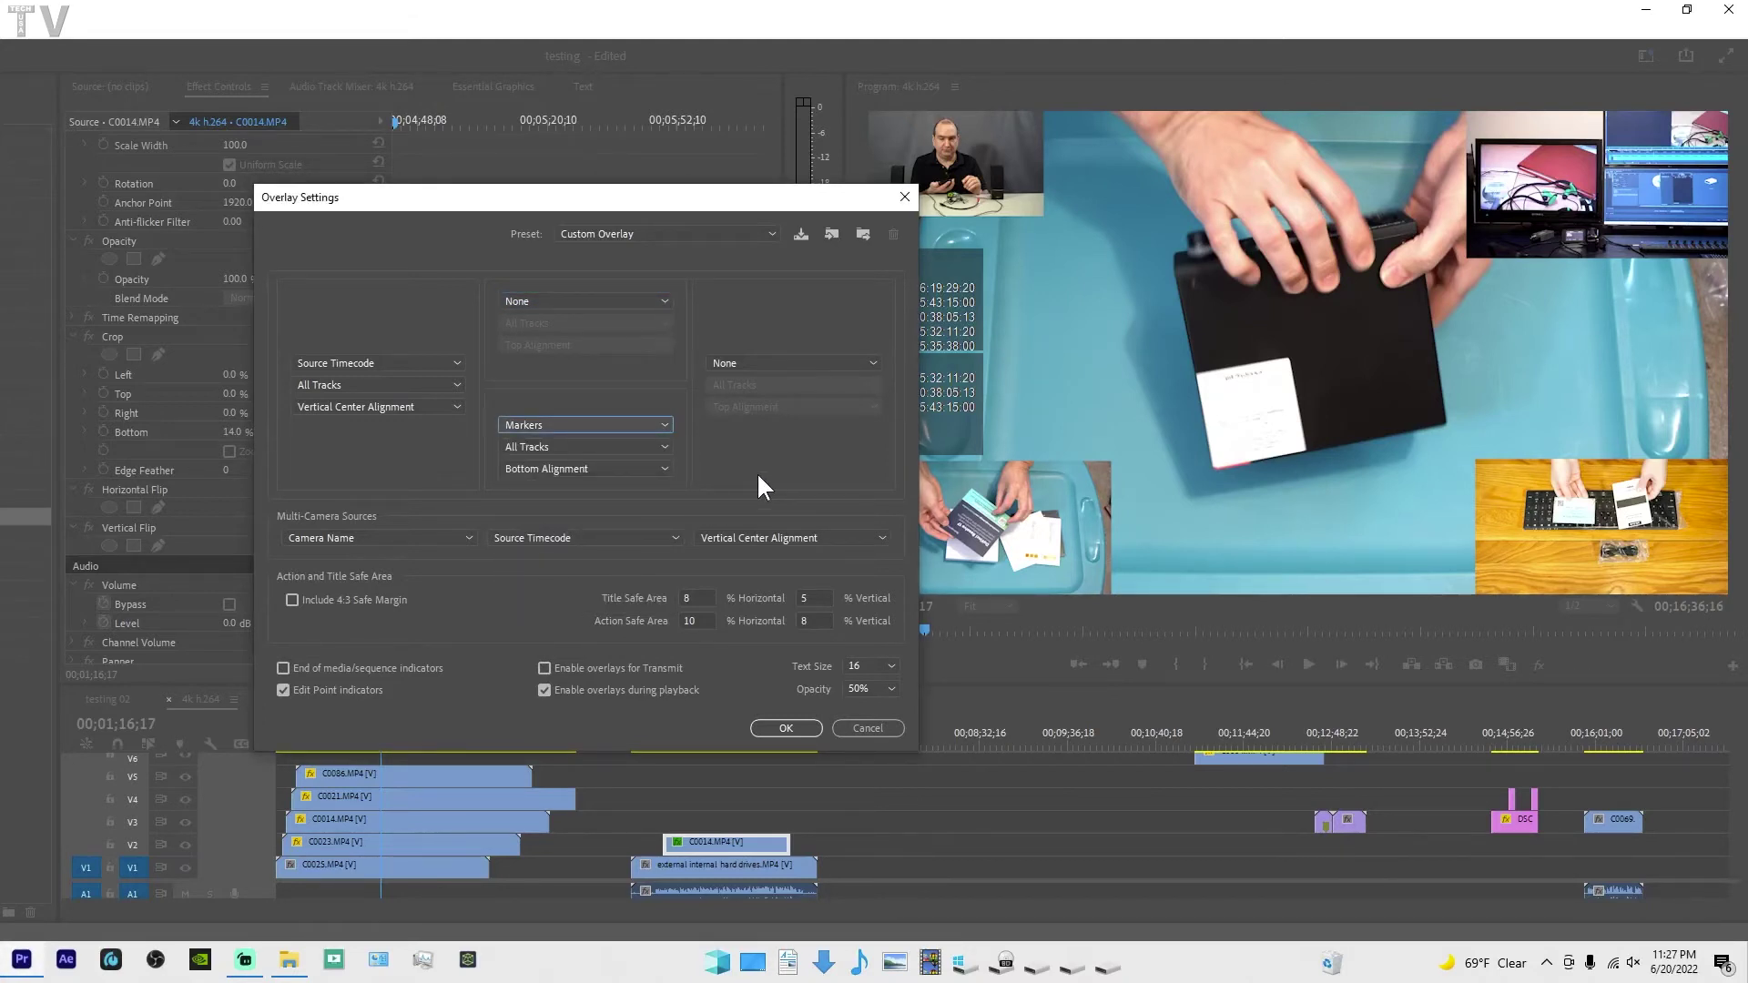
Review the multi-camera label options and keep Camera Name as the source
click(823, 536)
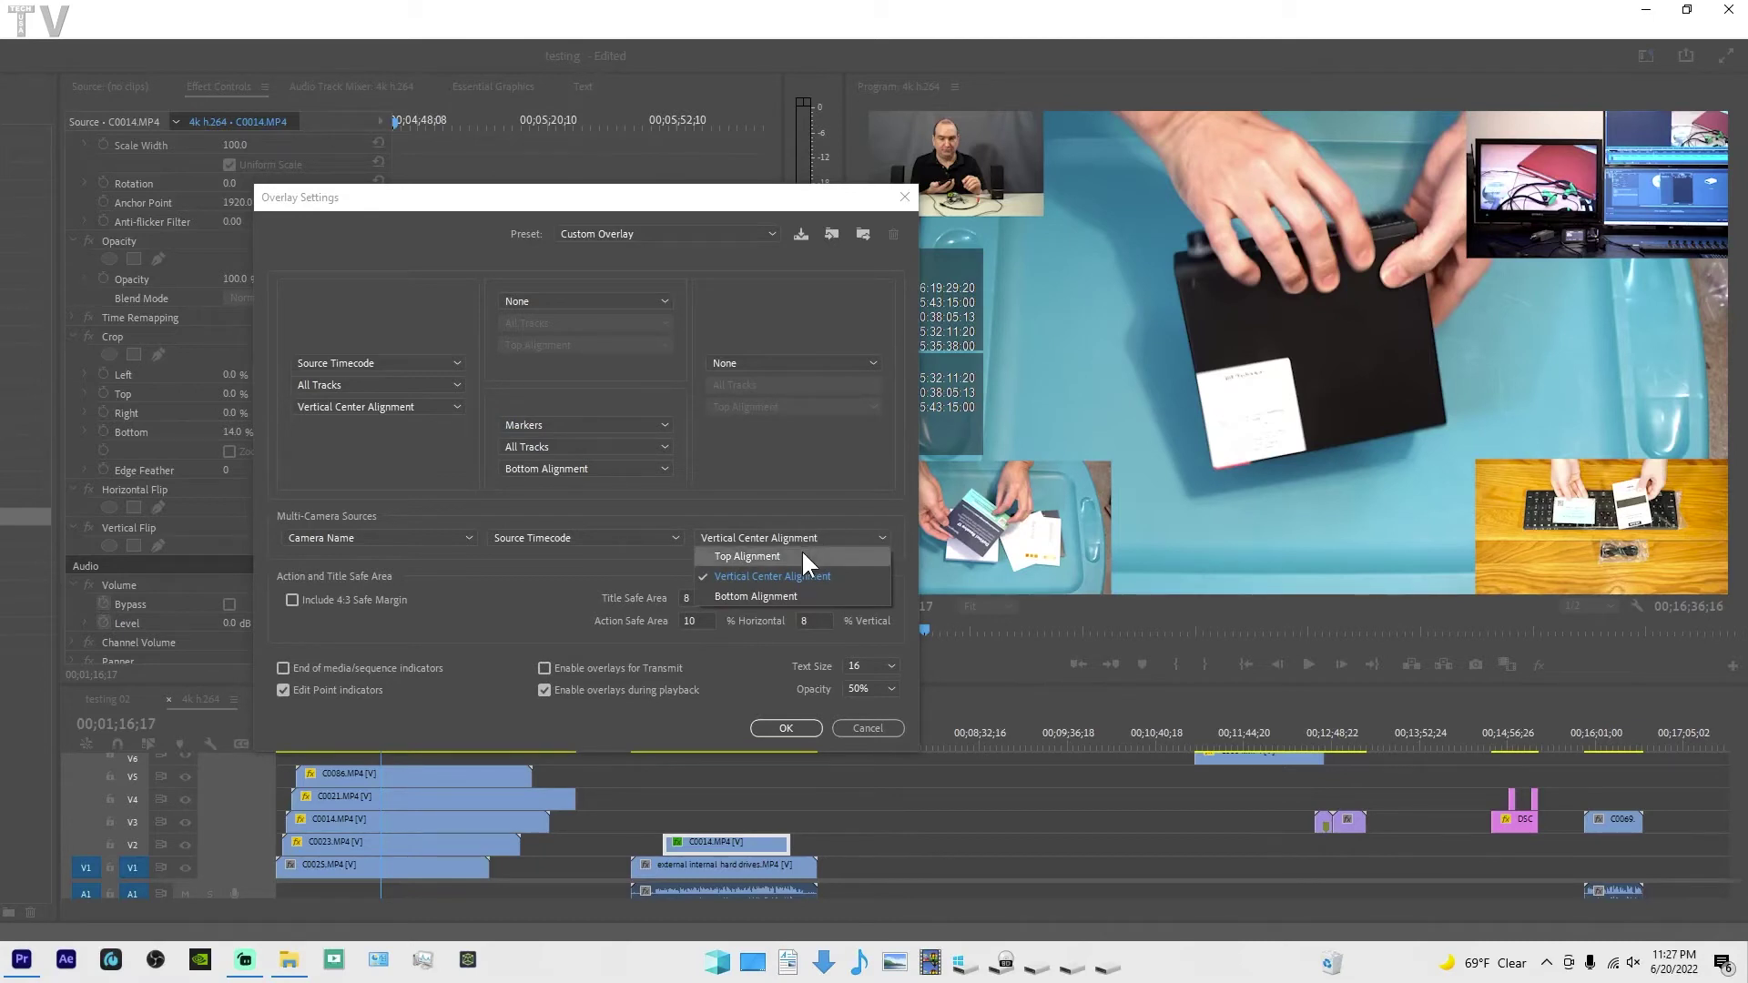
click(599, 539)
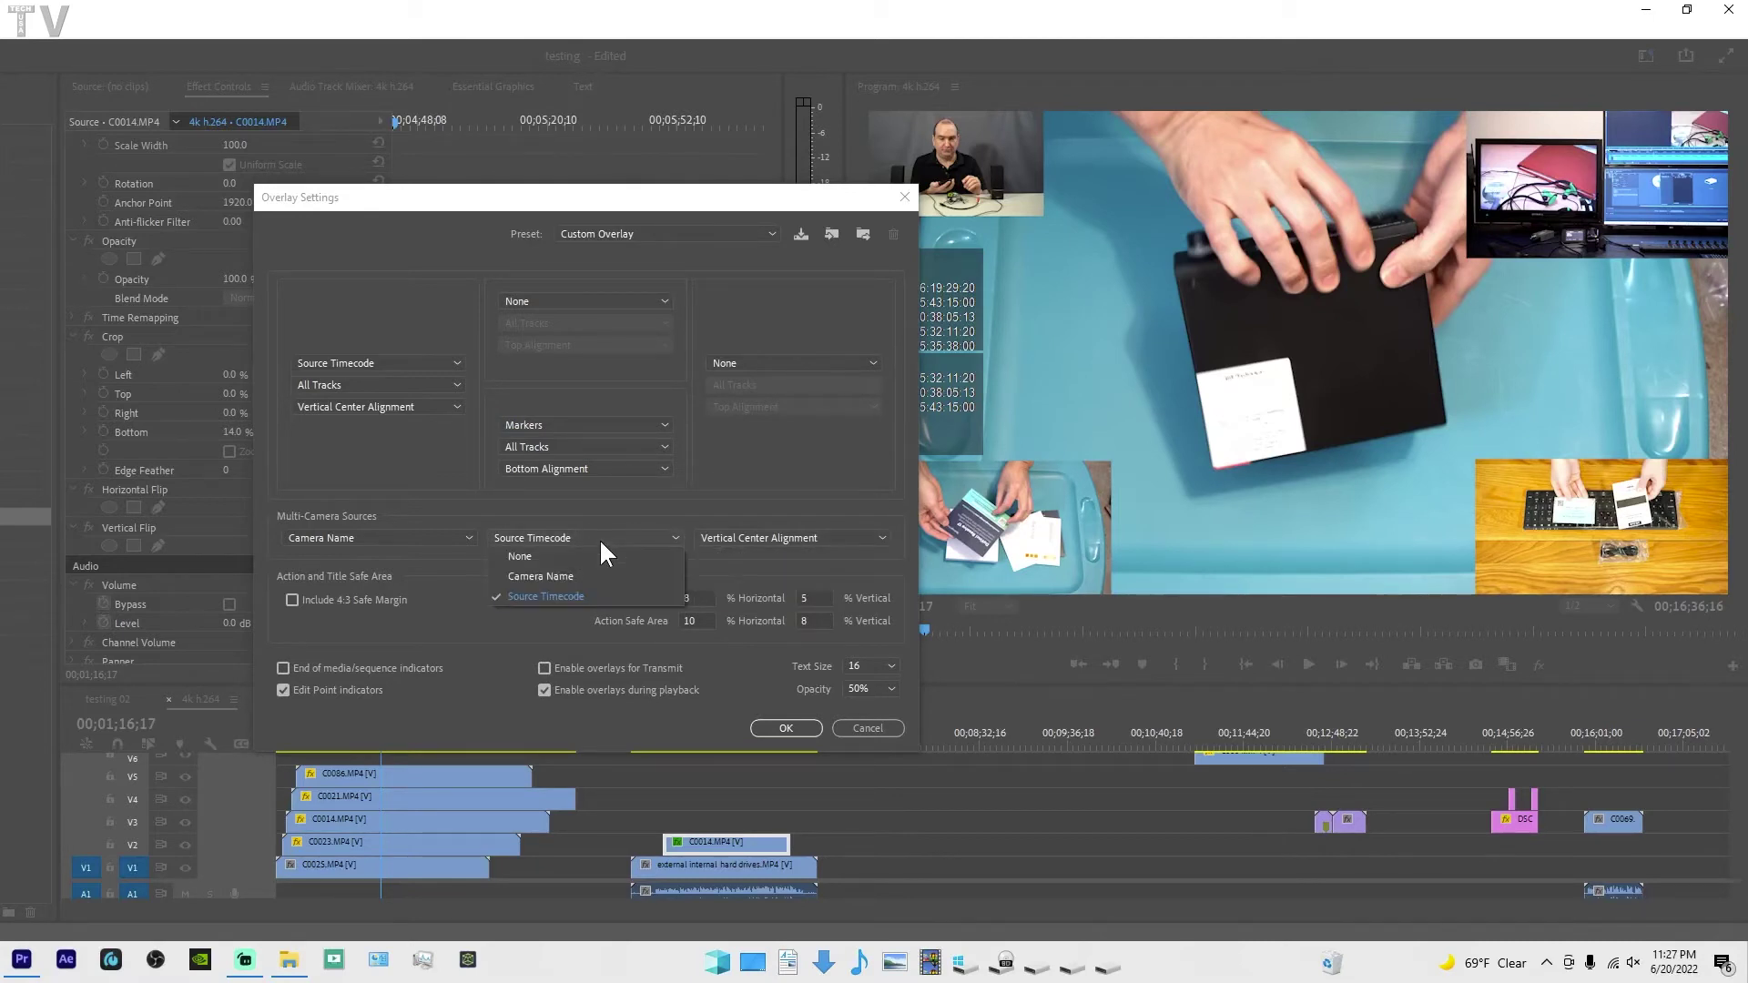
click(415, 538)
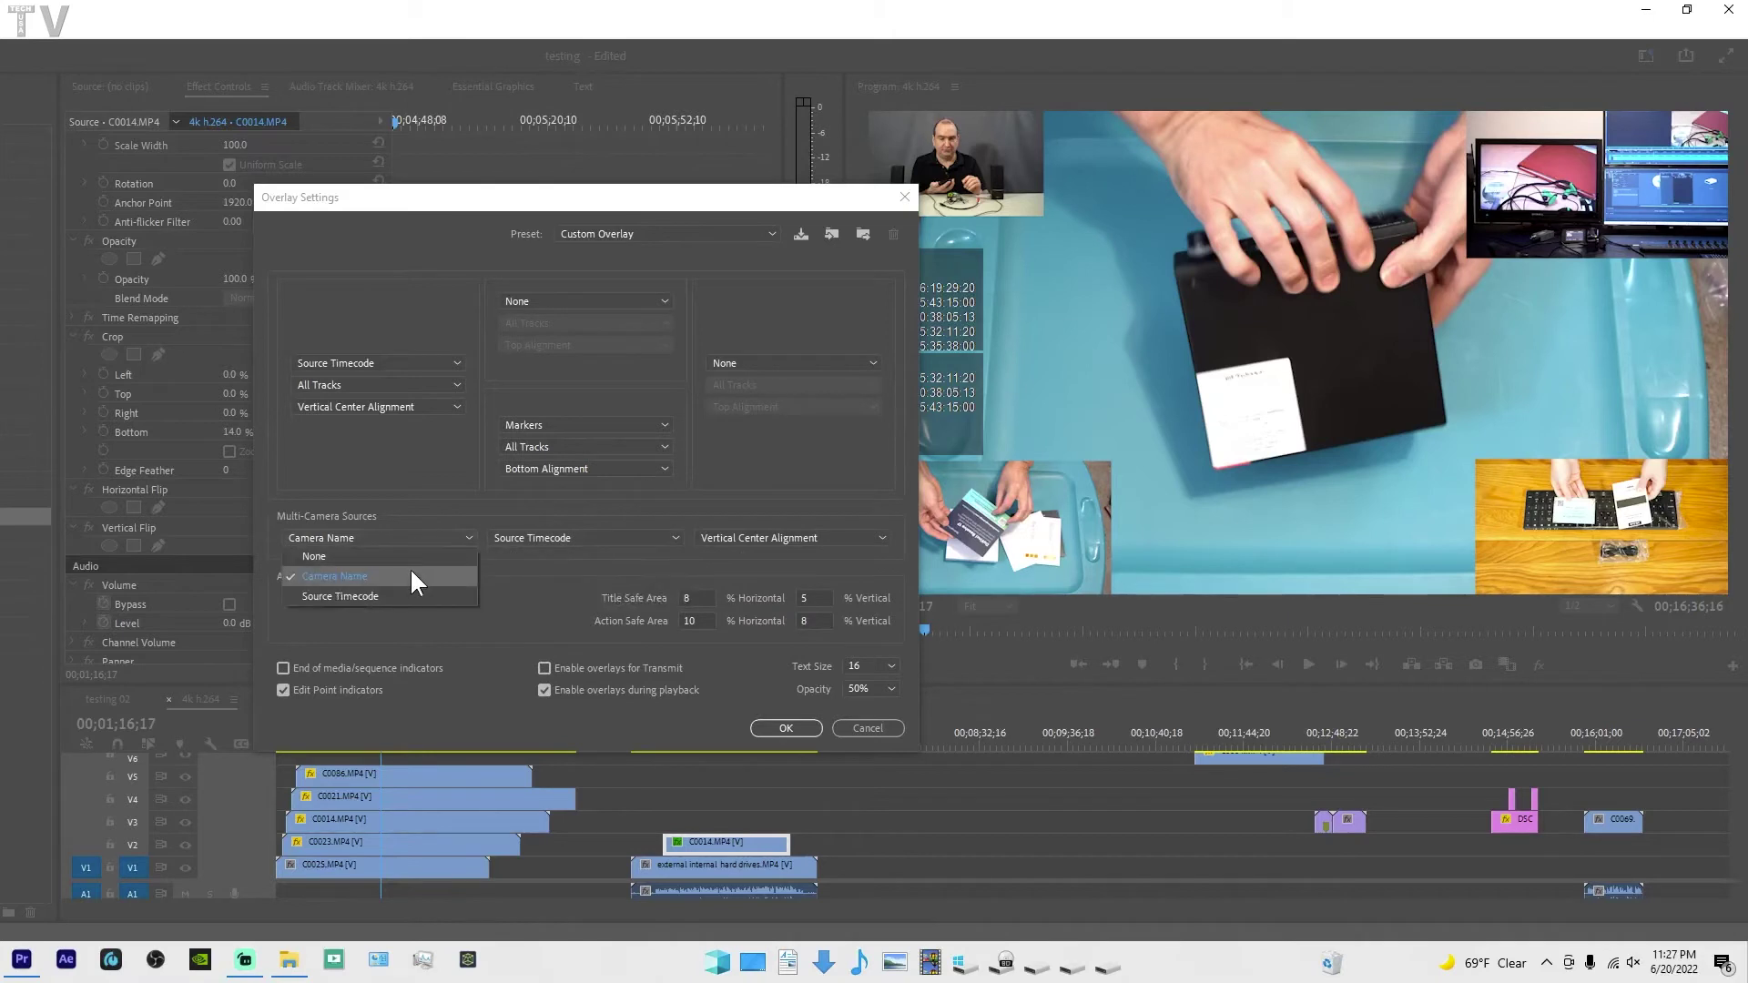
click(735, 461)
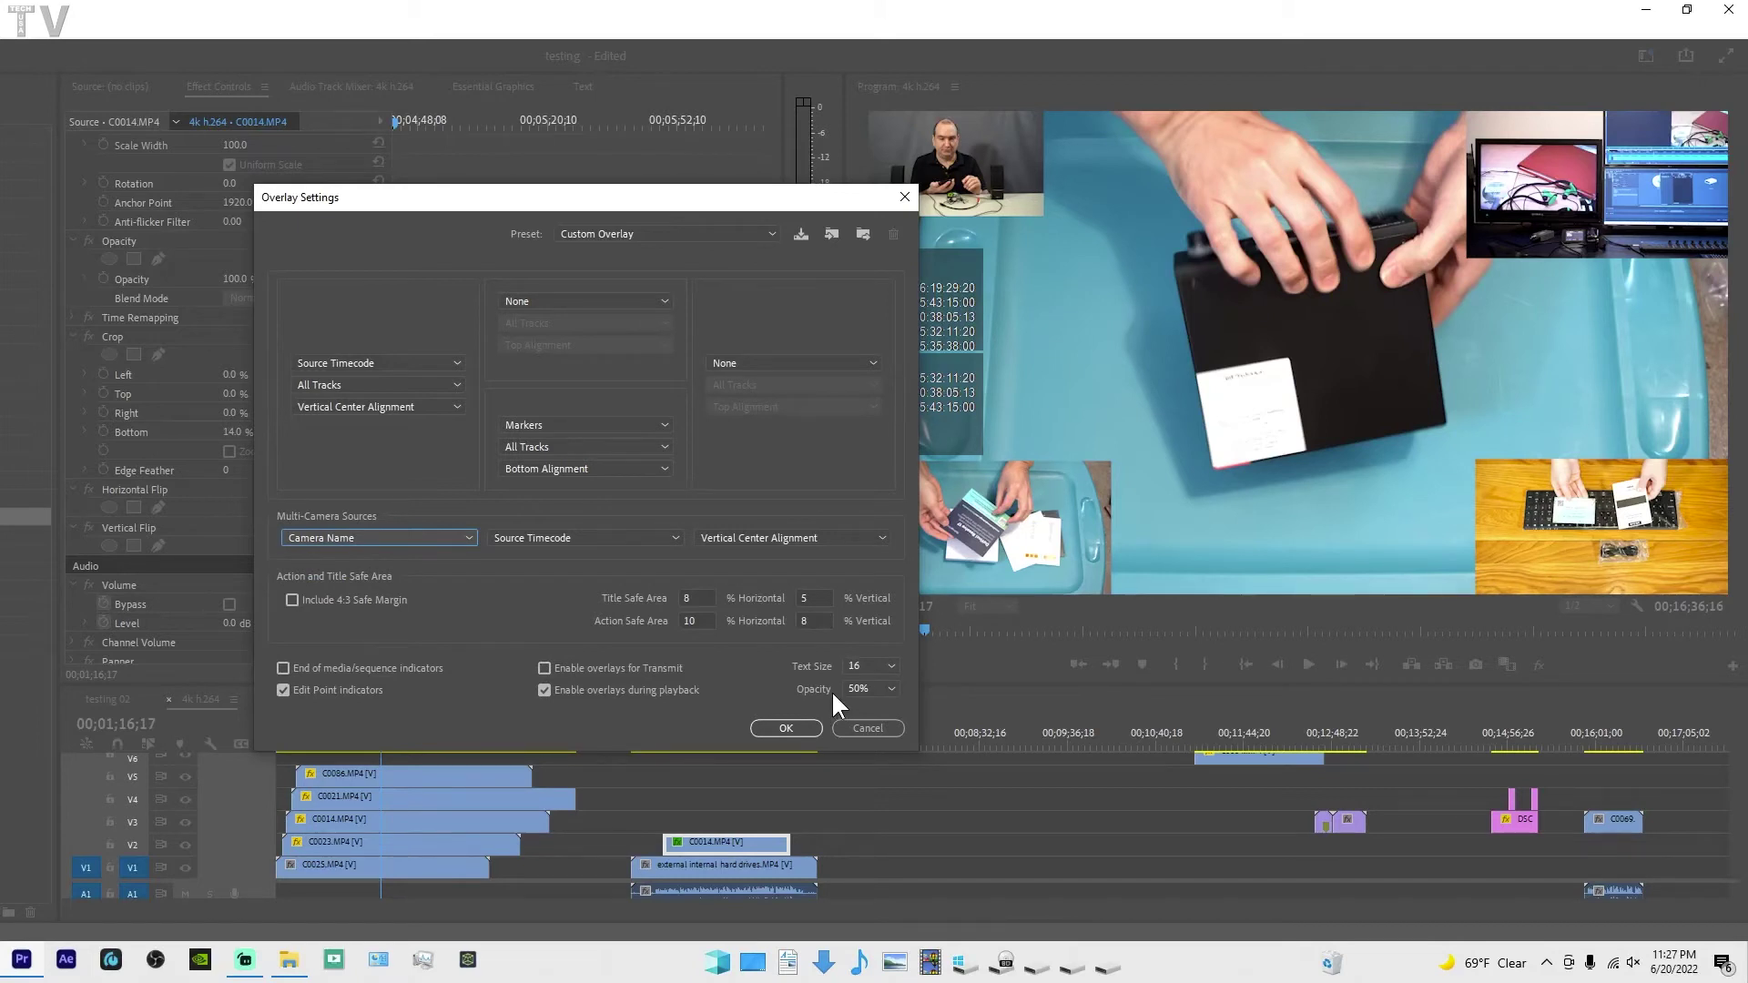
click(415, 359)
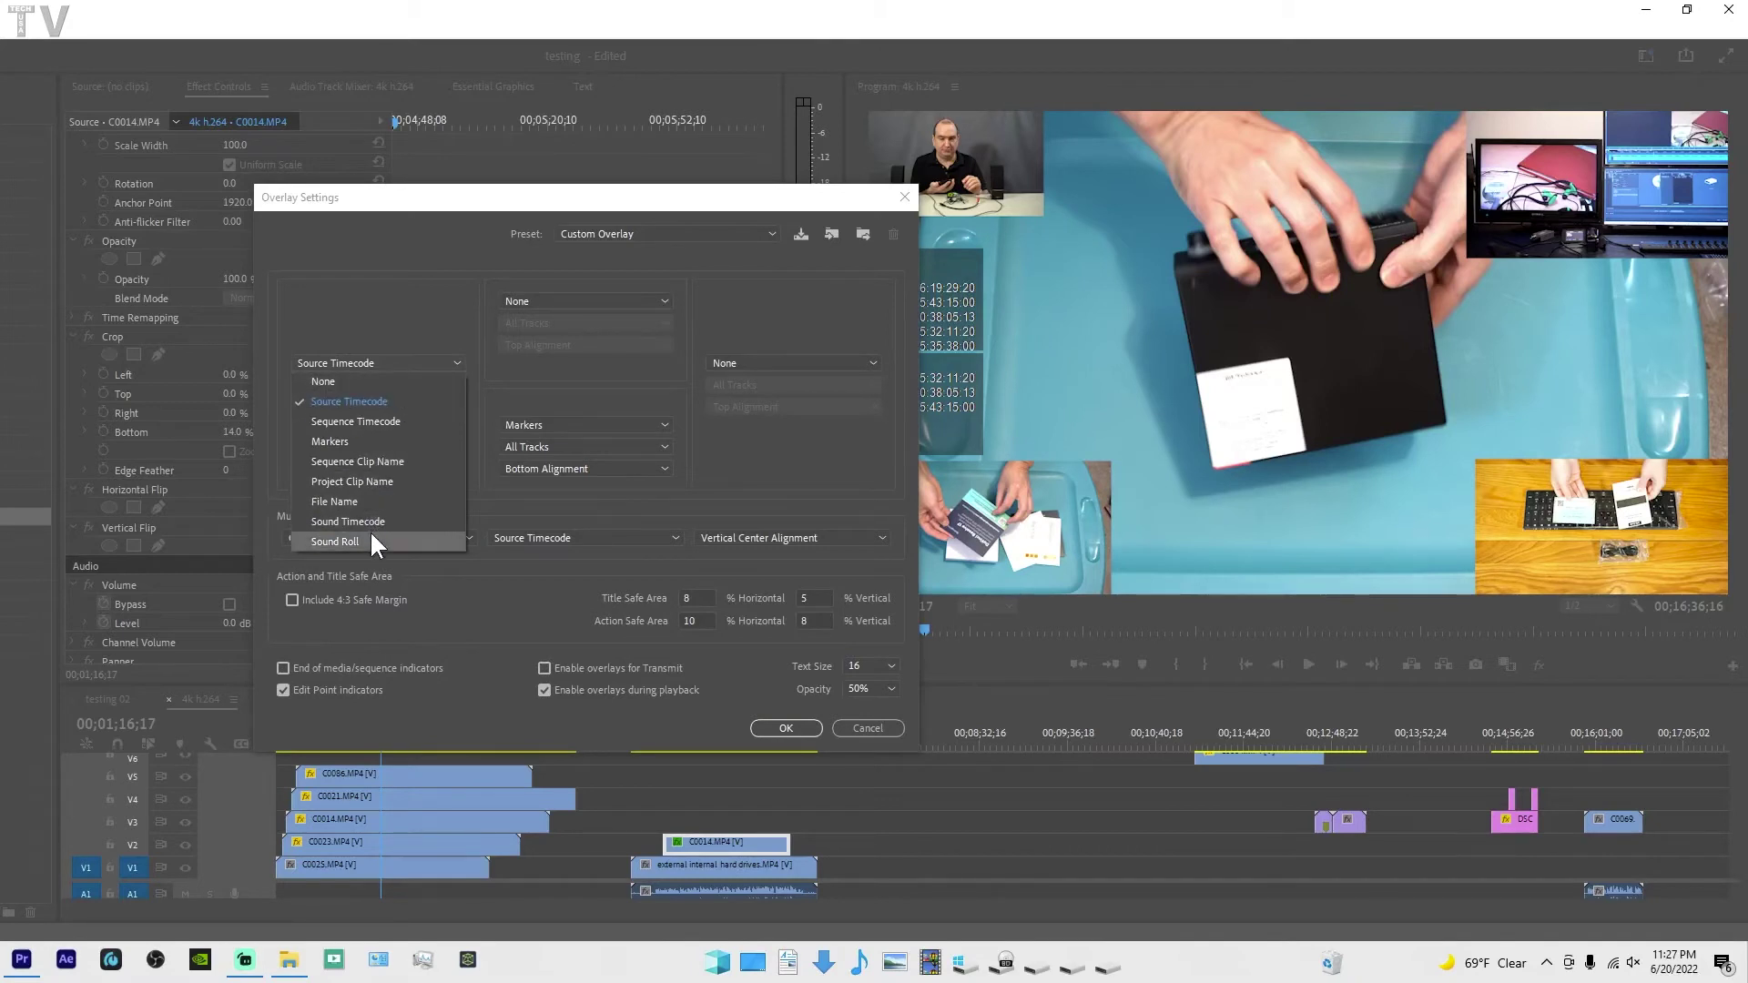
Set the left overlay to Project Clip Name and apply the settings
click(361, 481)
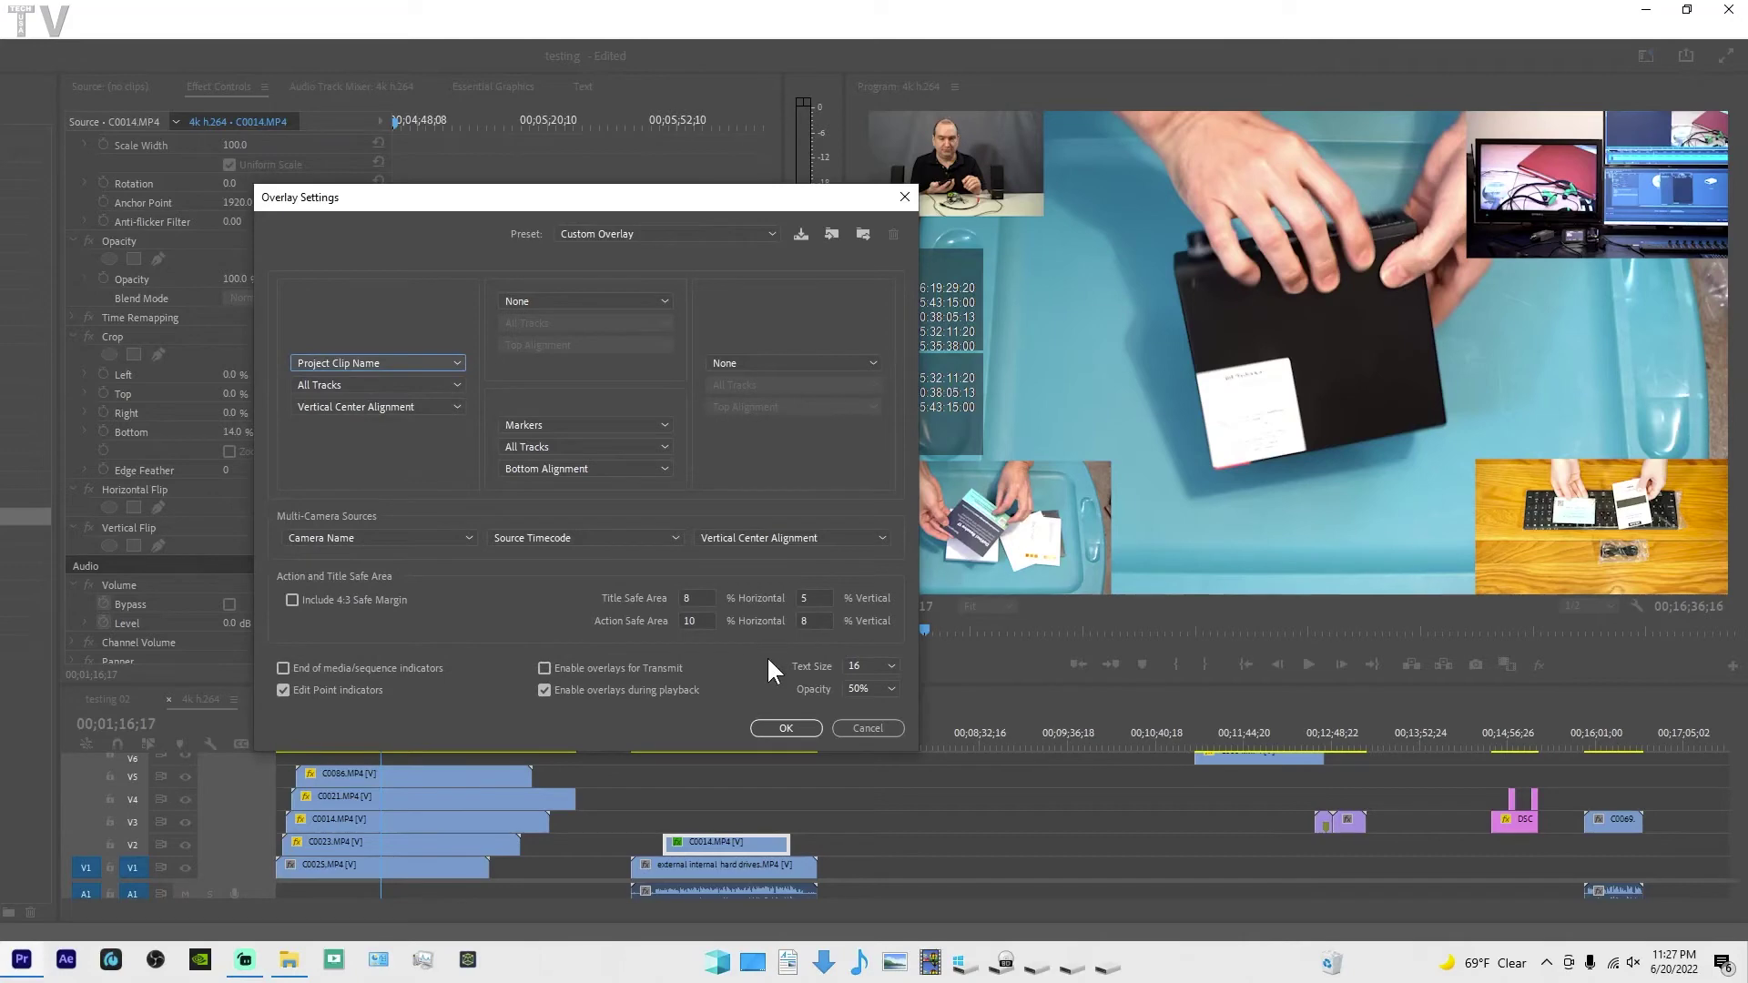
click(787, 728)
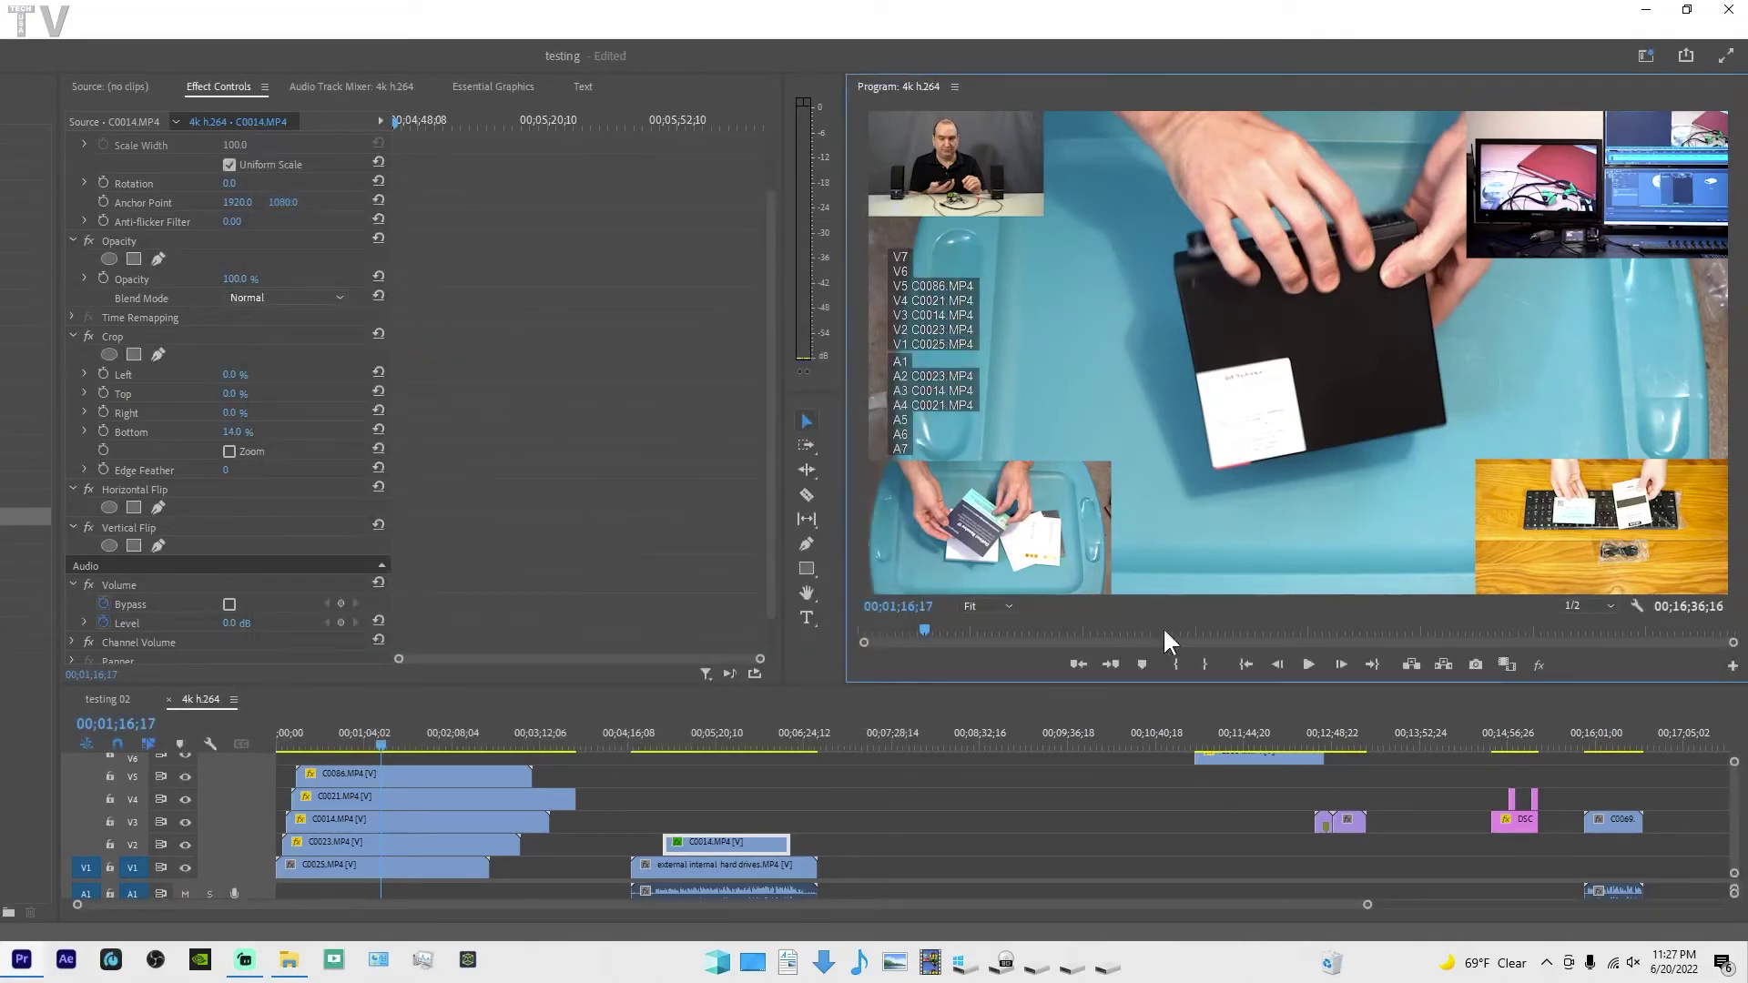
Play the sequence to watch the per-track clip-name overlays
click(1309, 665)
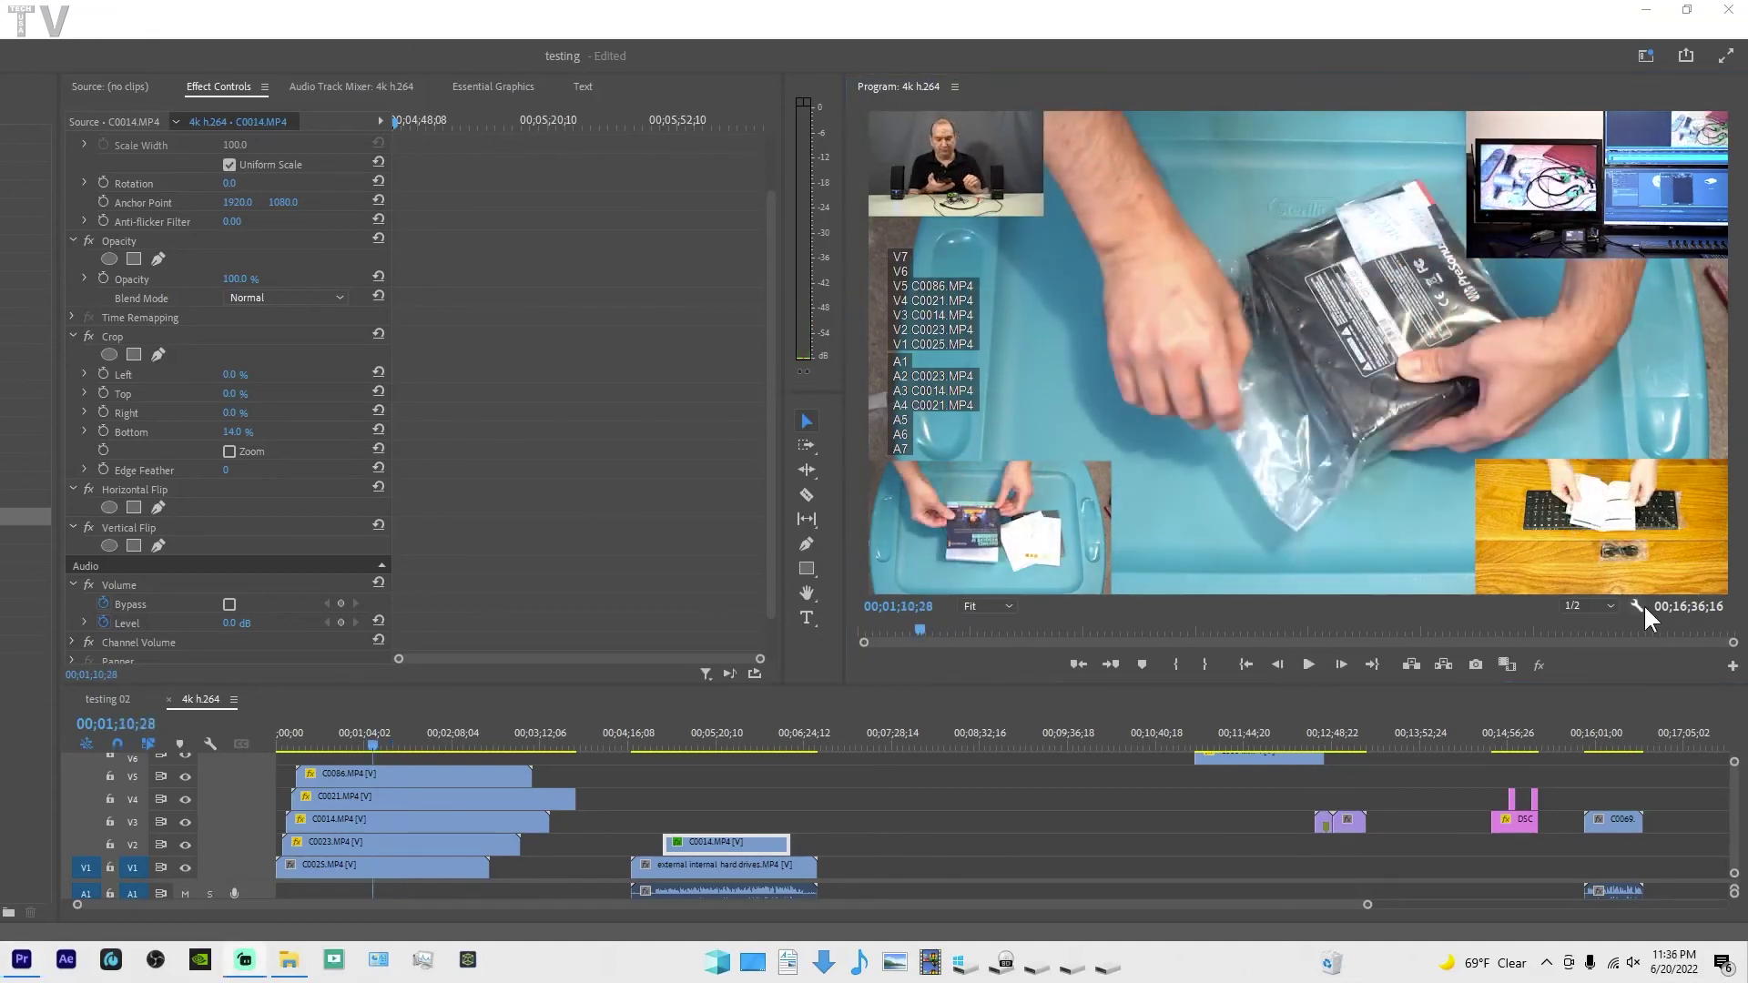
Set the top program monitor overlay to Source Timecode for all tracks in Overlay Settings
click(1641, 606)
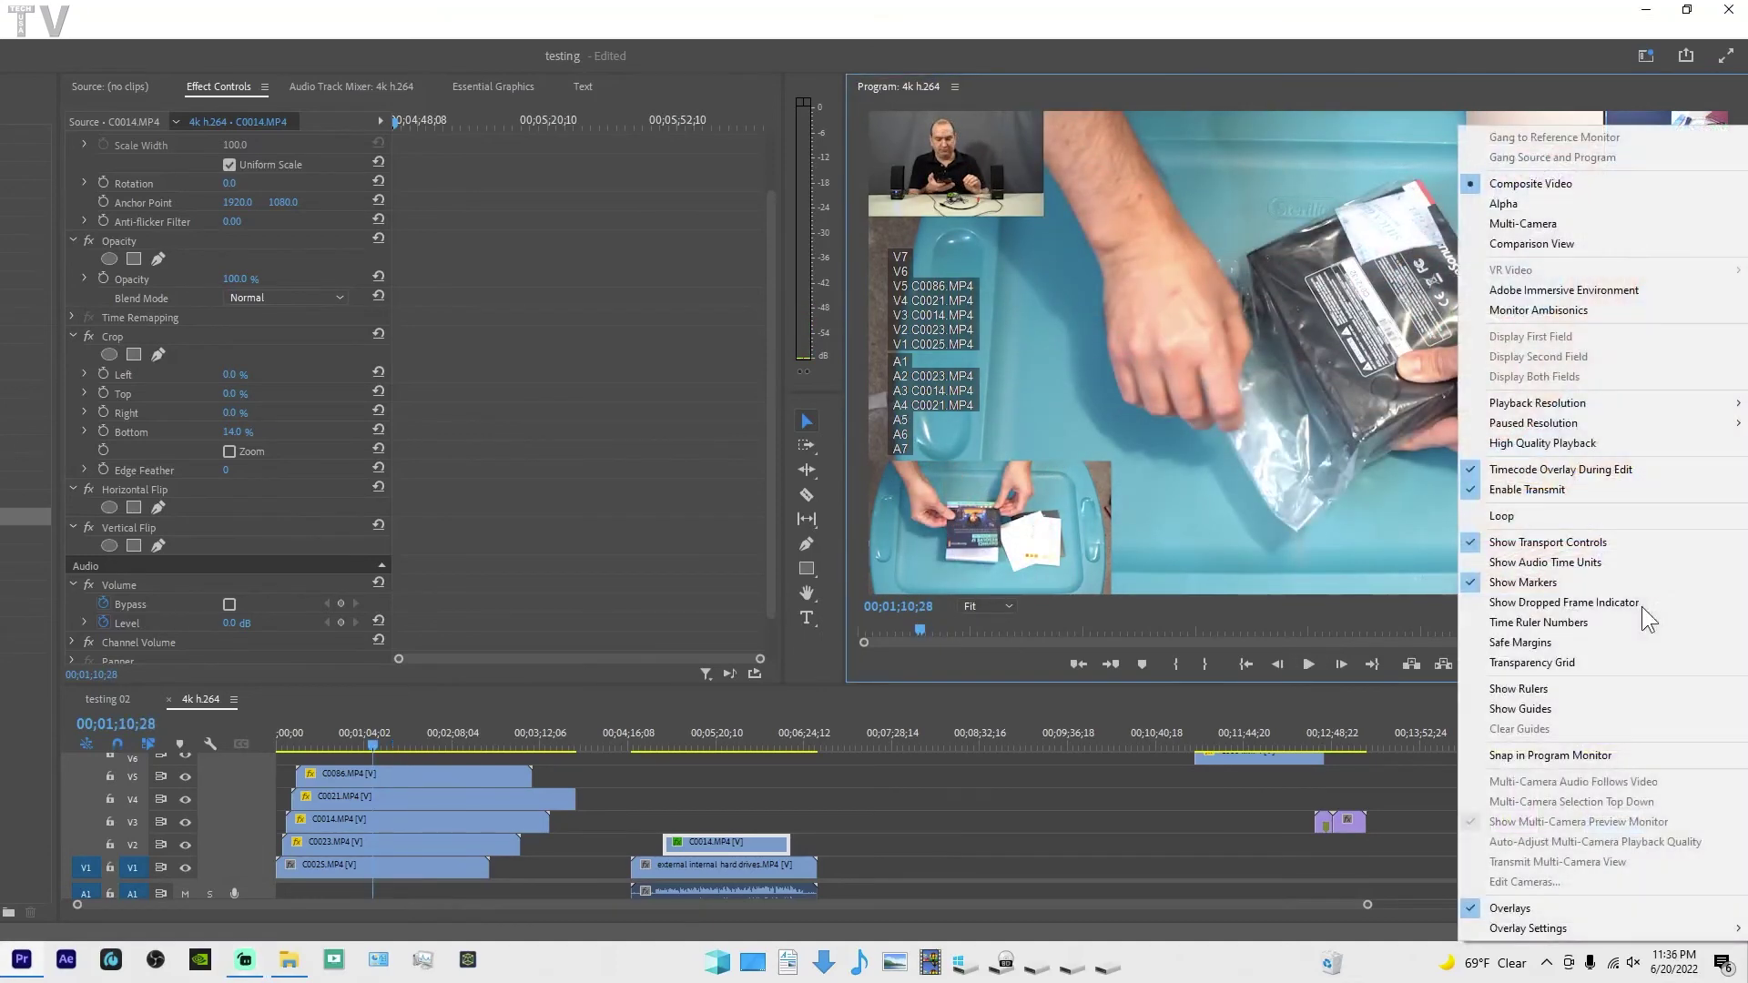
mouse_move(1566, 928)
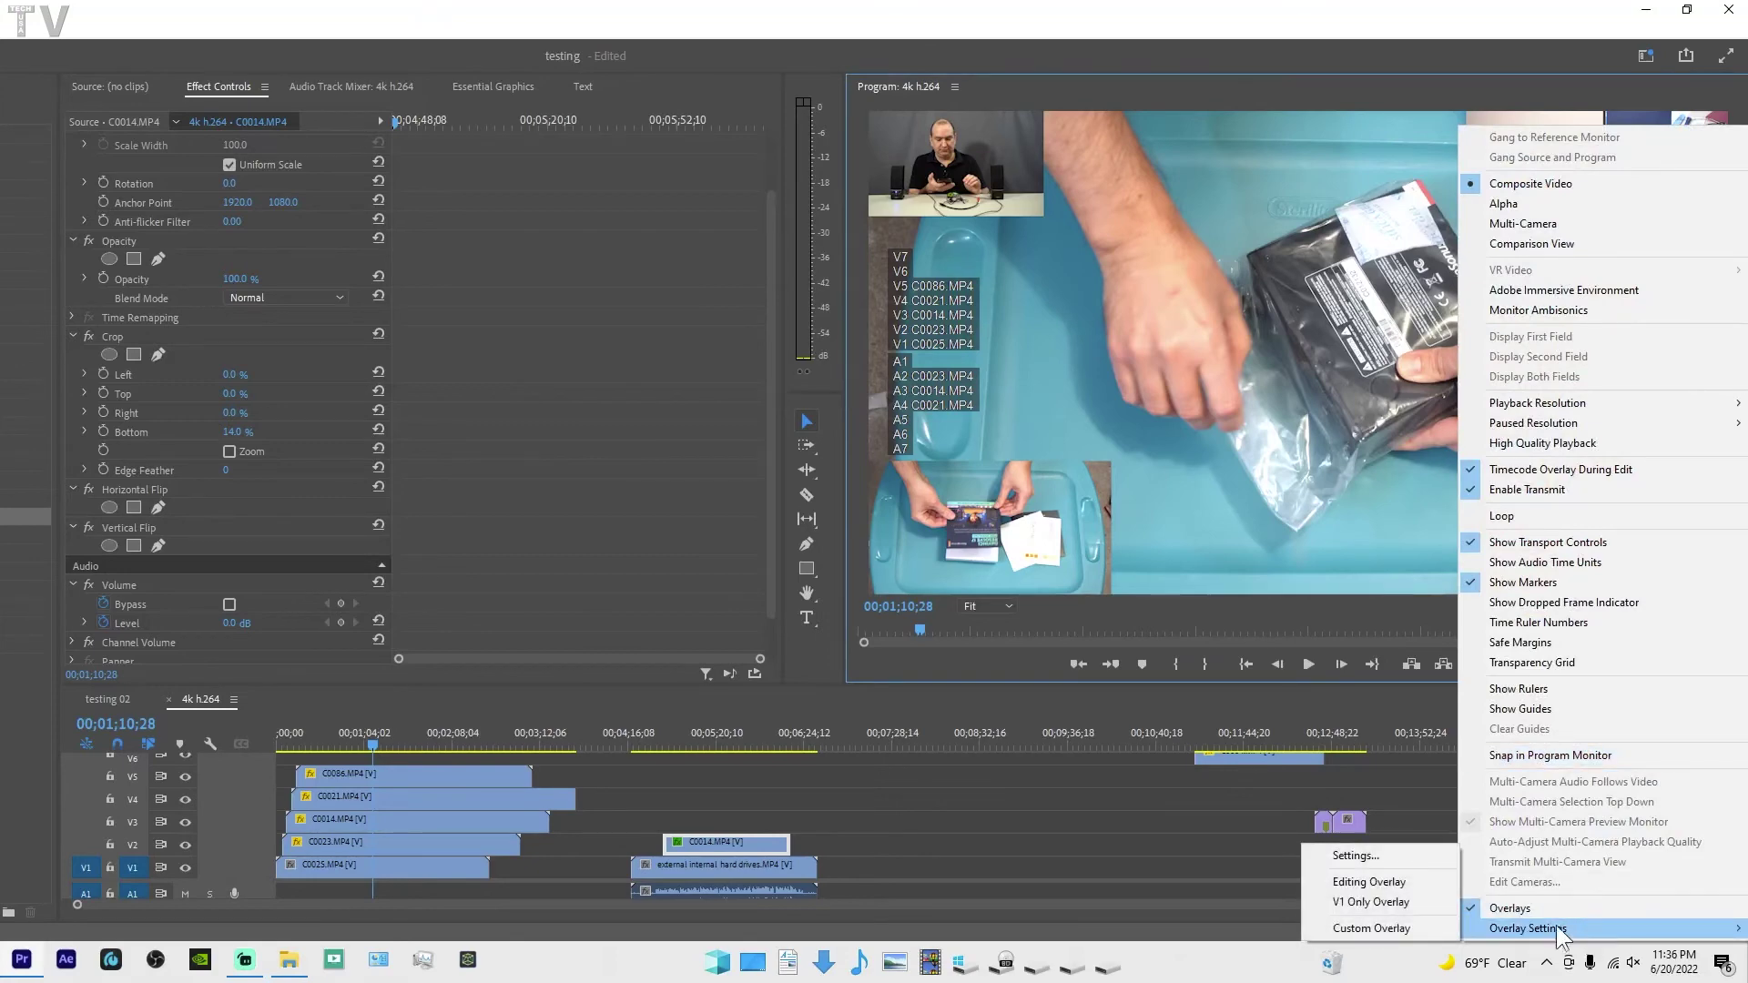
click(1334, 861)
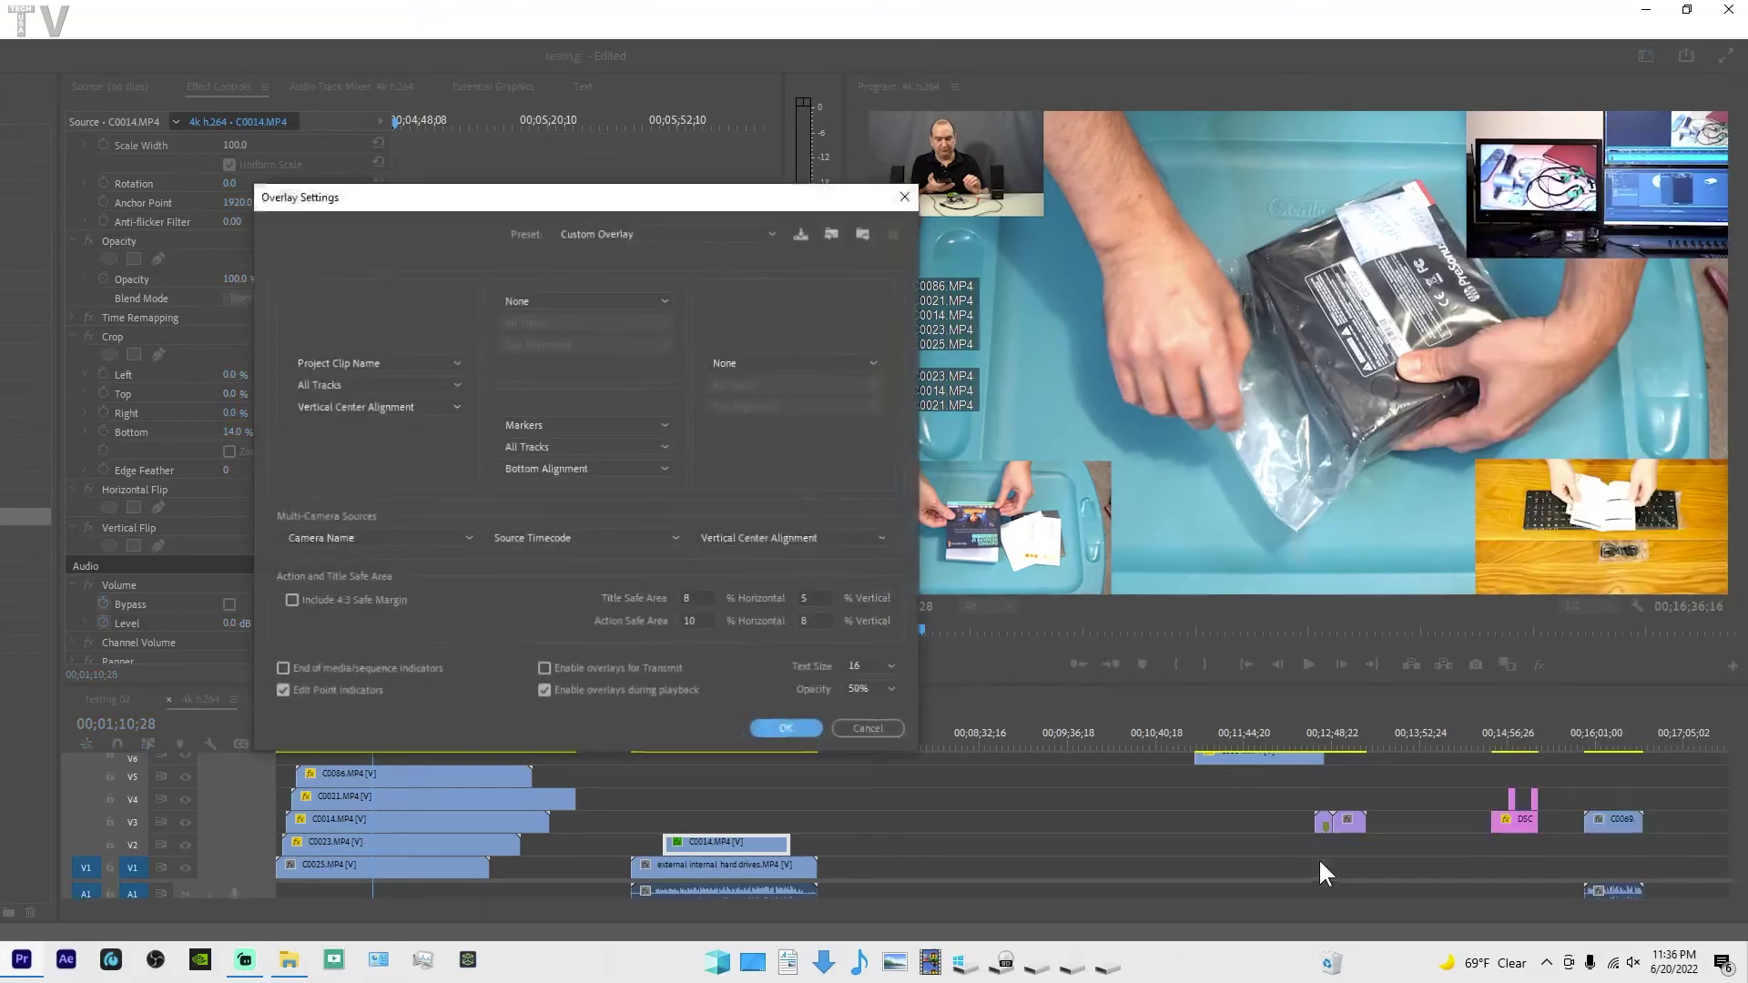
click(635, 299)
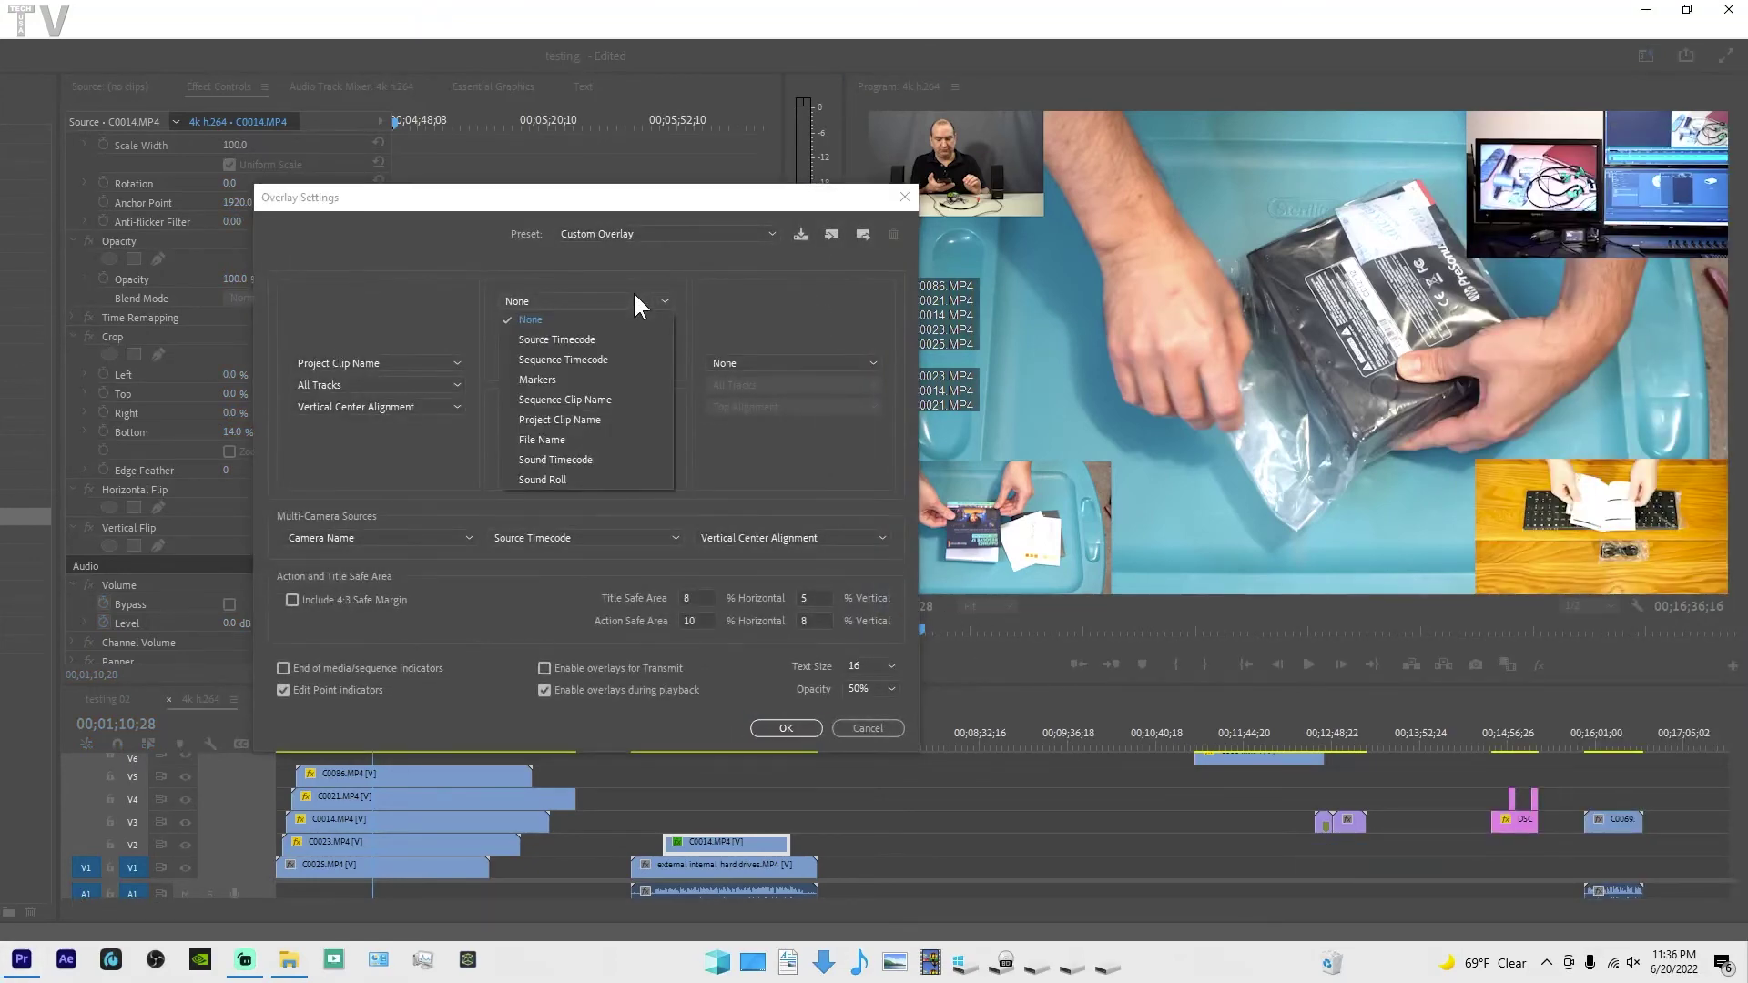
click(606, 340)
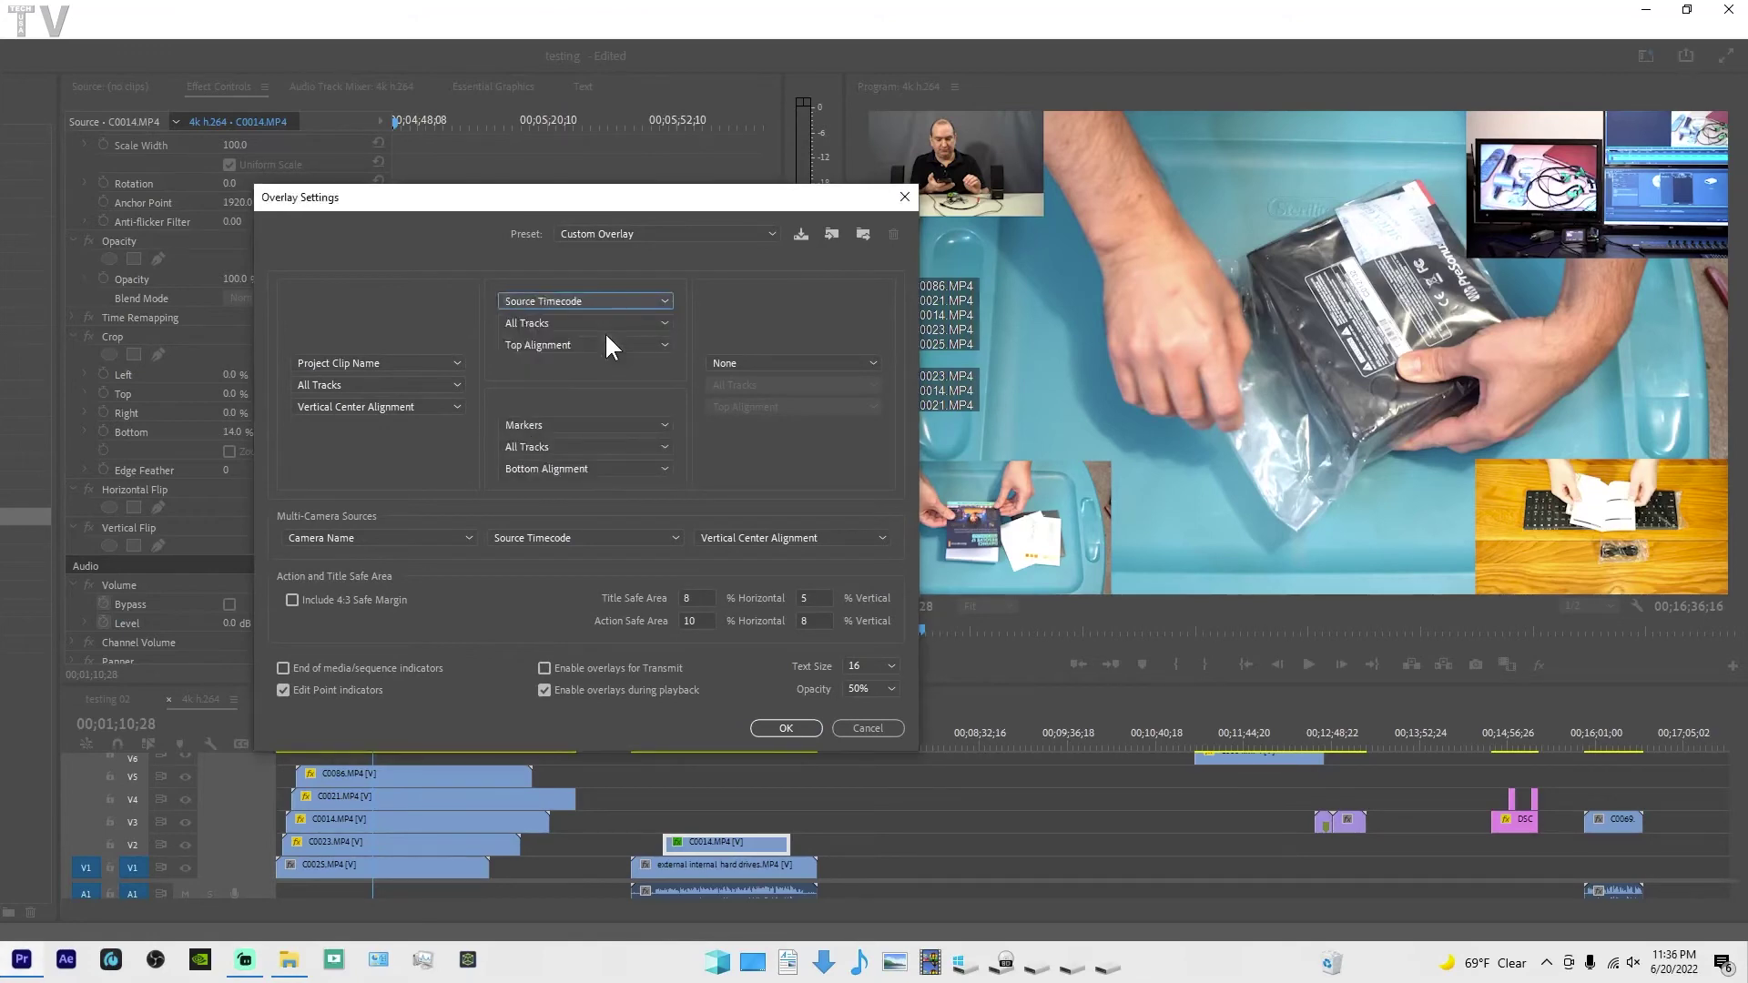
click(785, 729)
Scrub the playhead ahead to about 00;02;10;19 and reopen the Overlay Settings dialog
click(424, 730)
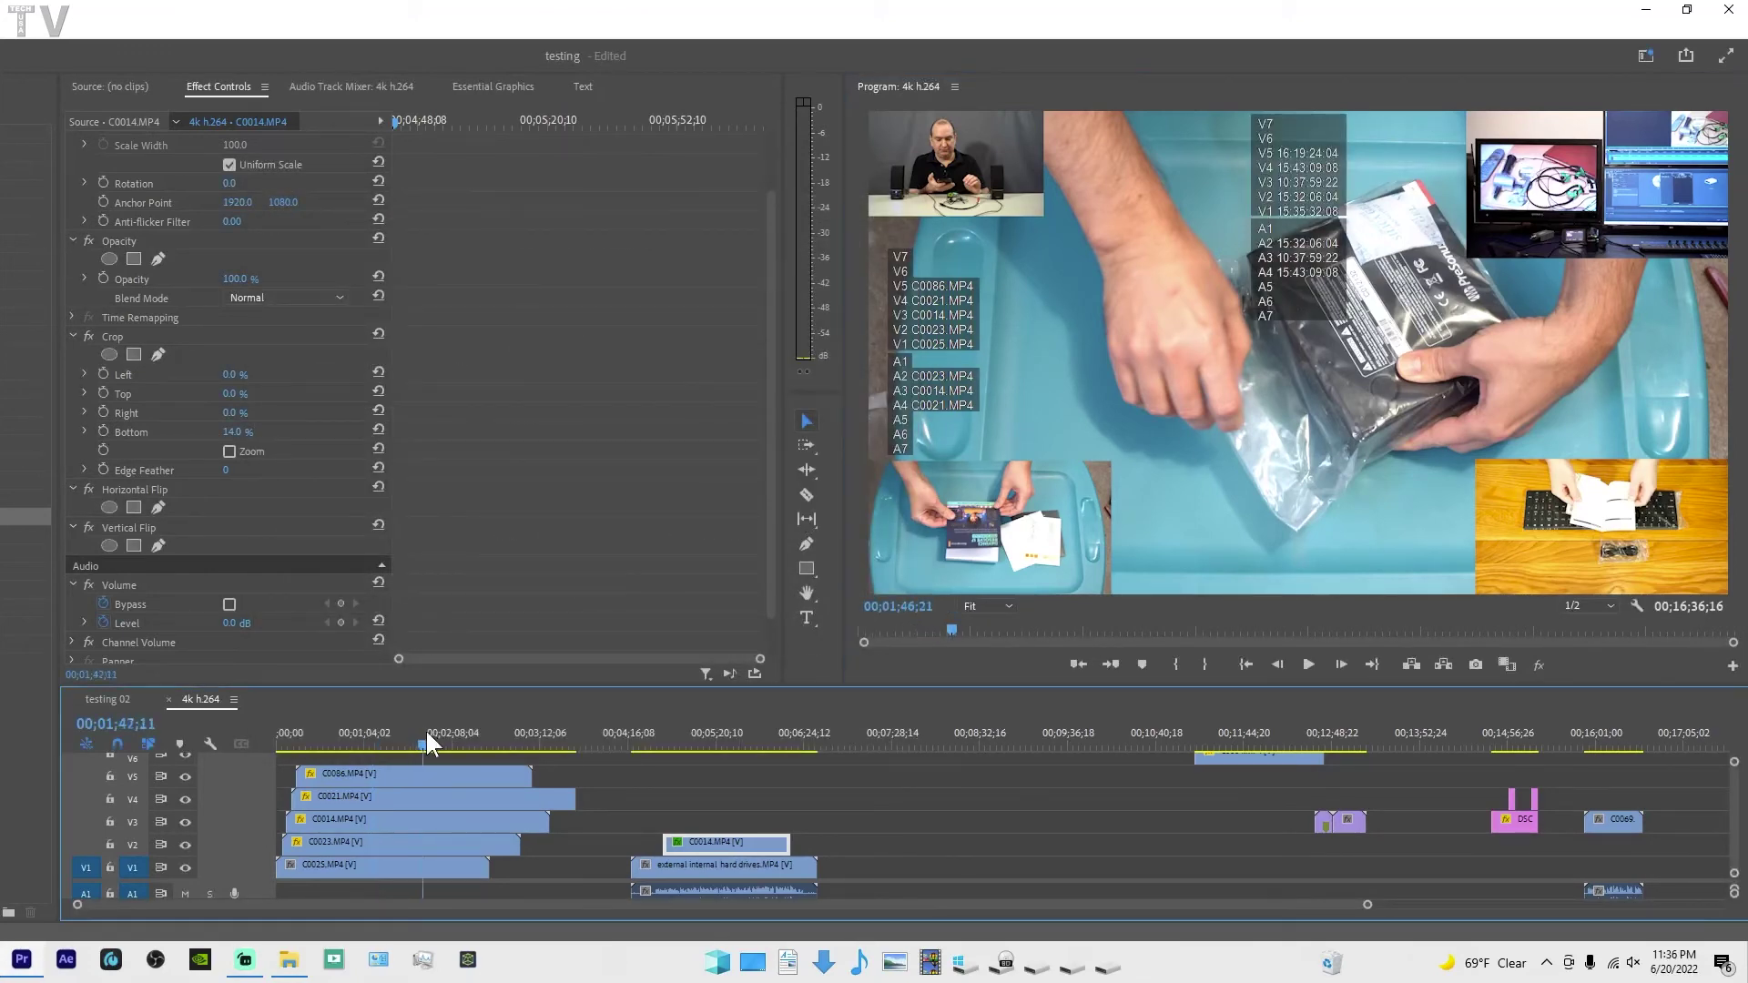
mouse_move(424, 728)
mouse_down()
mouse_move(484, 727)
mouse_move(455, 731)
mouse_up()
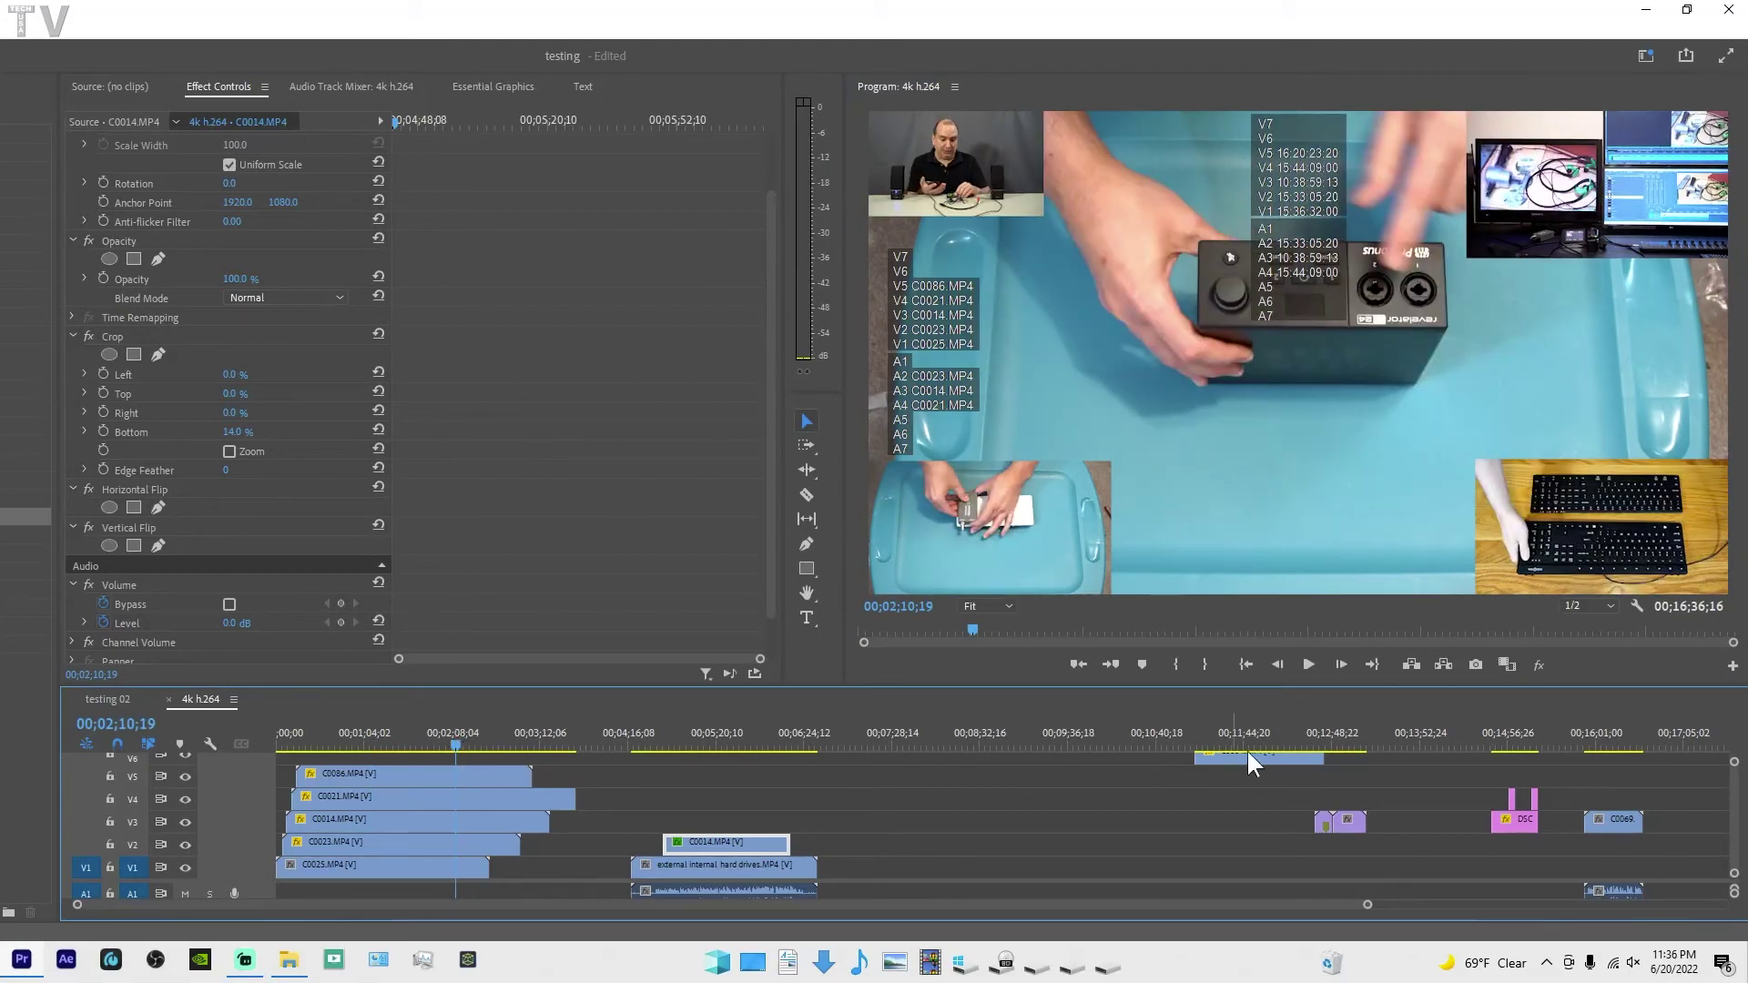
click(1639, 601)
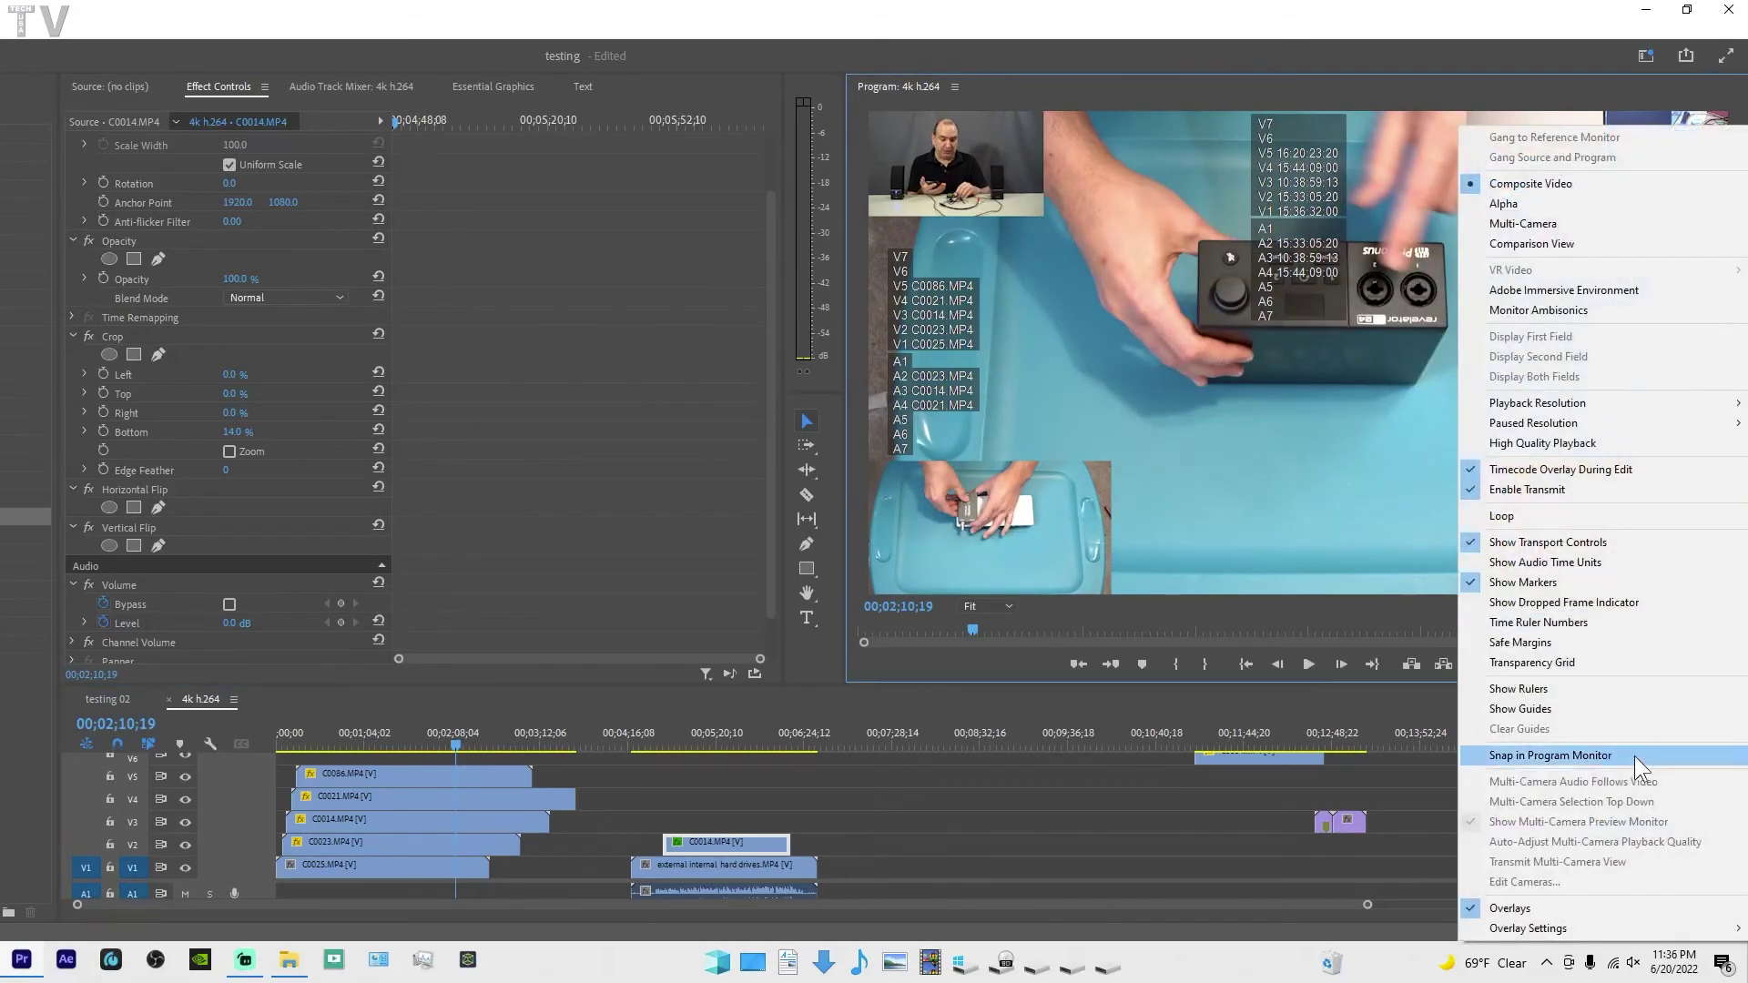
mouse_move(1539, 929)
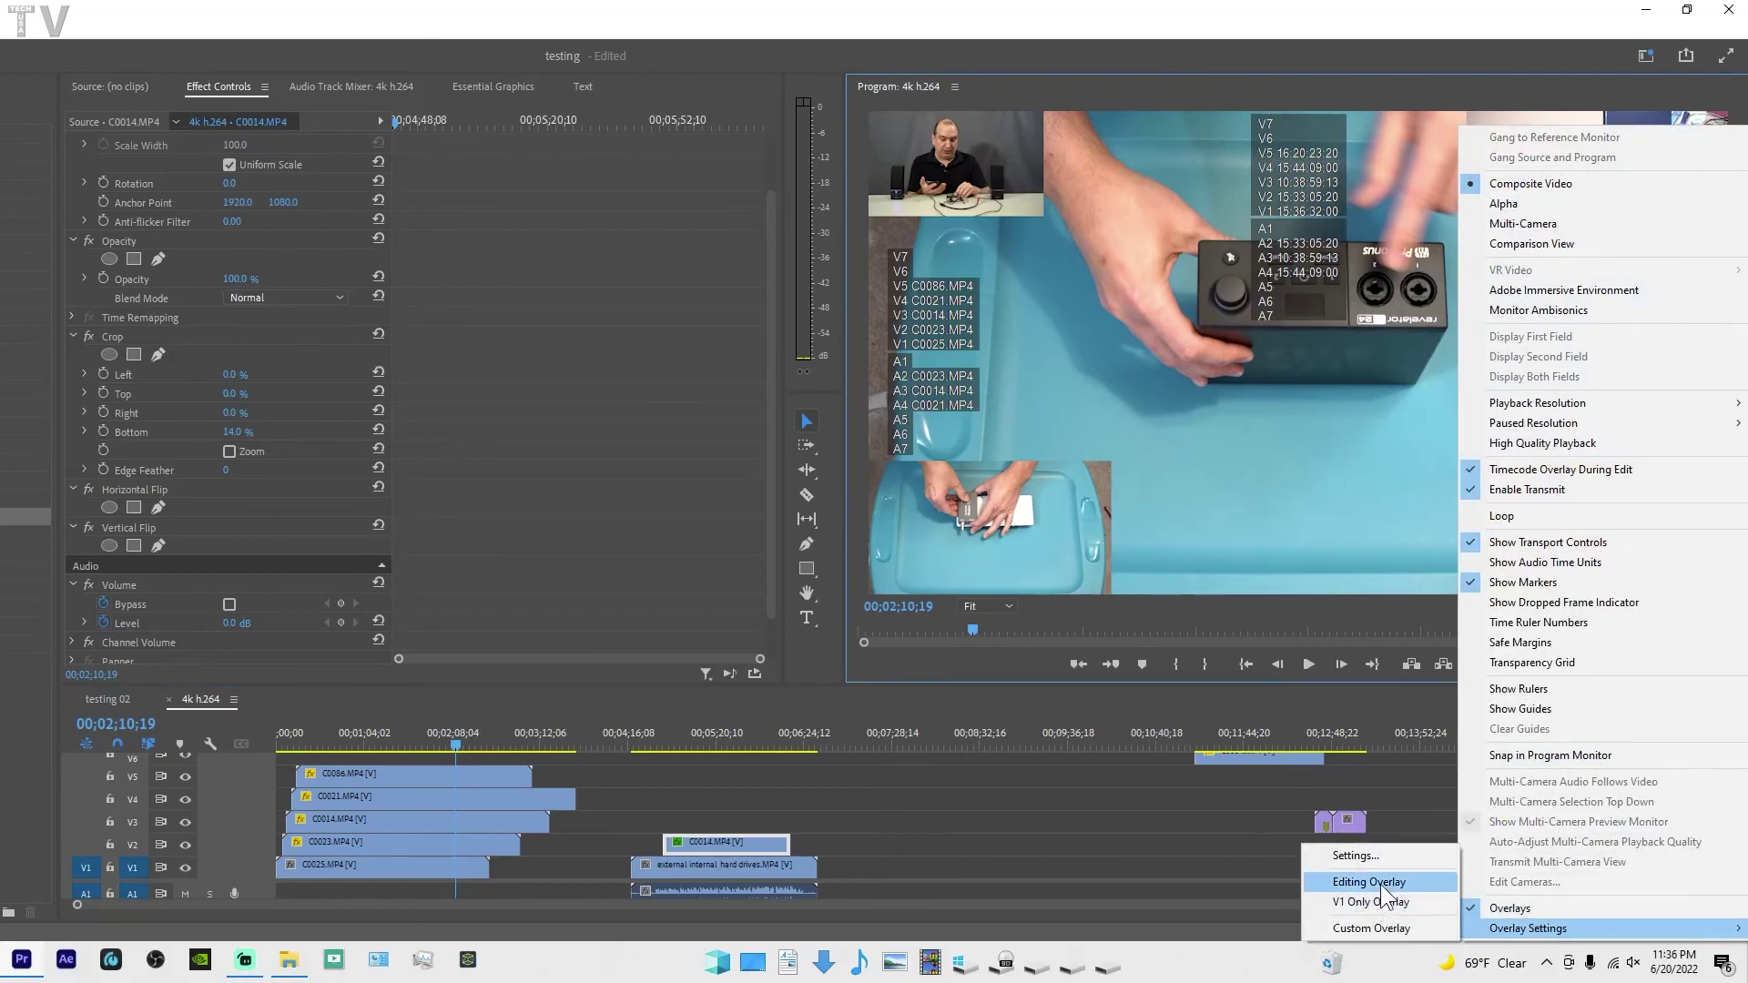
click(1378, 858)
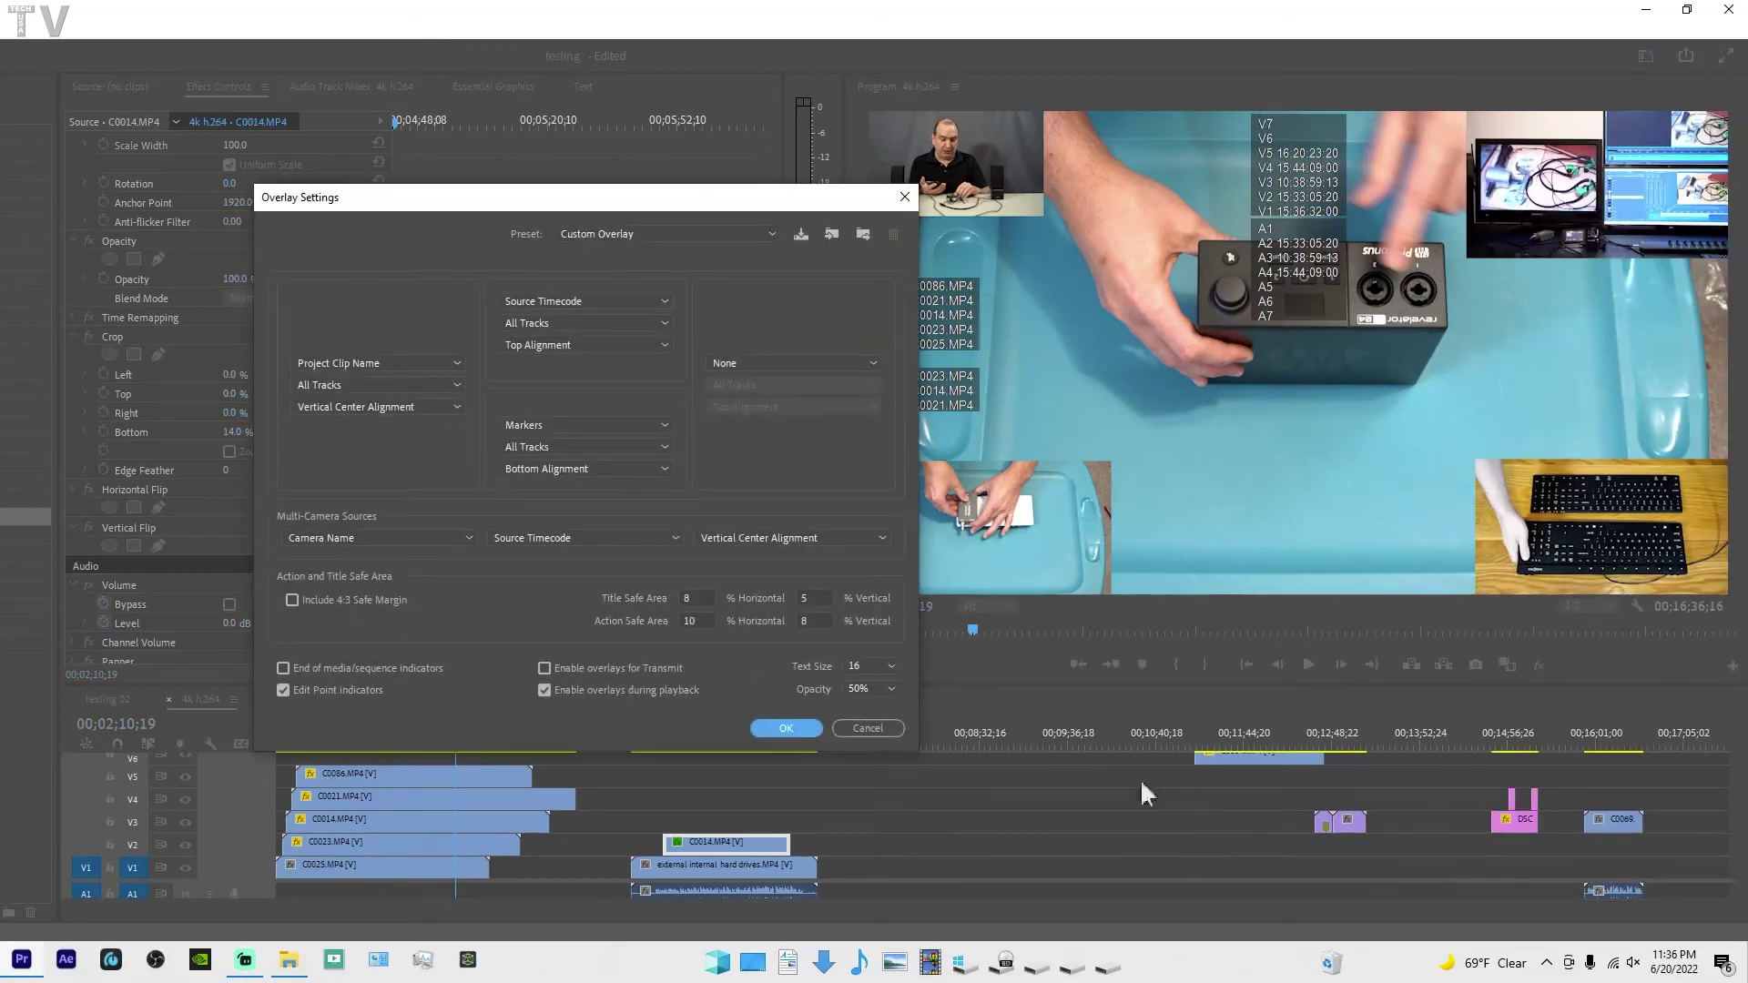
Save the current overlay configuration as a preset named 'test'
click(802, 233)
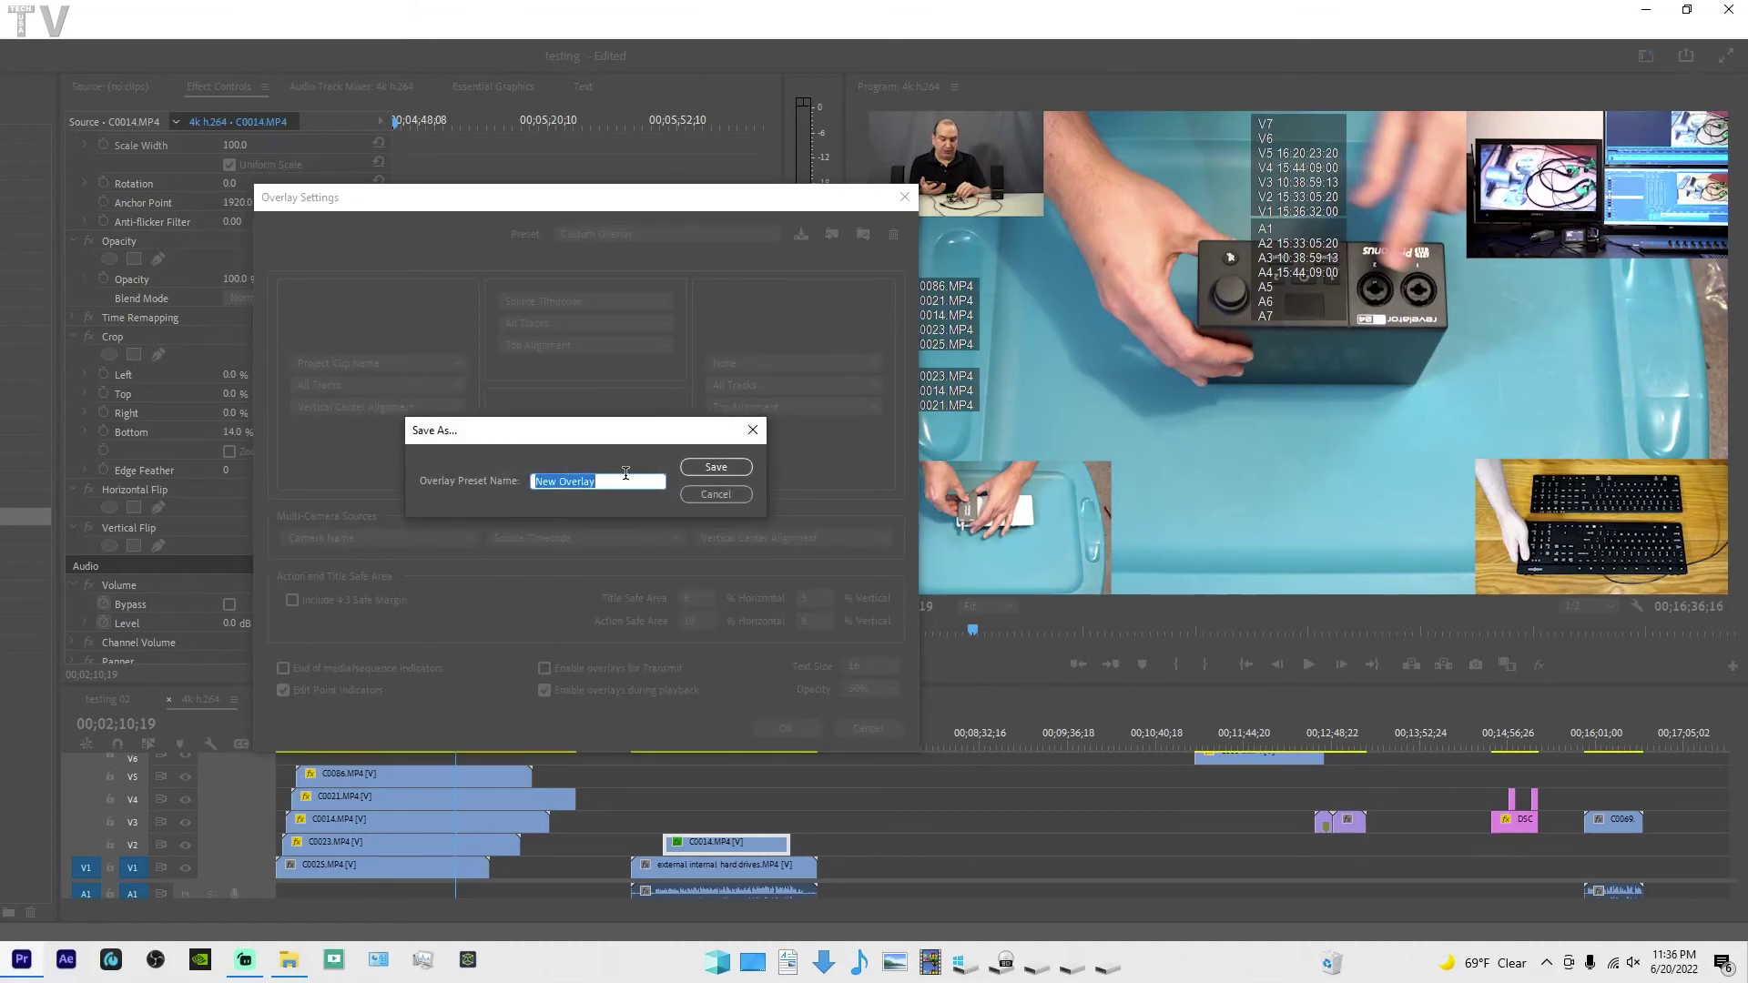
text(test)
click(727, 467)
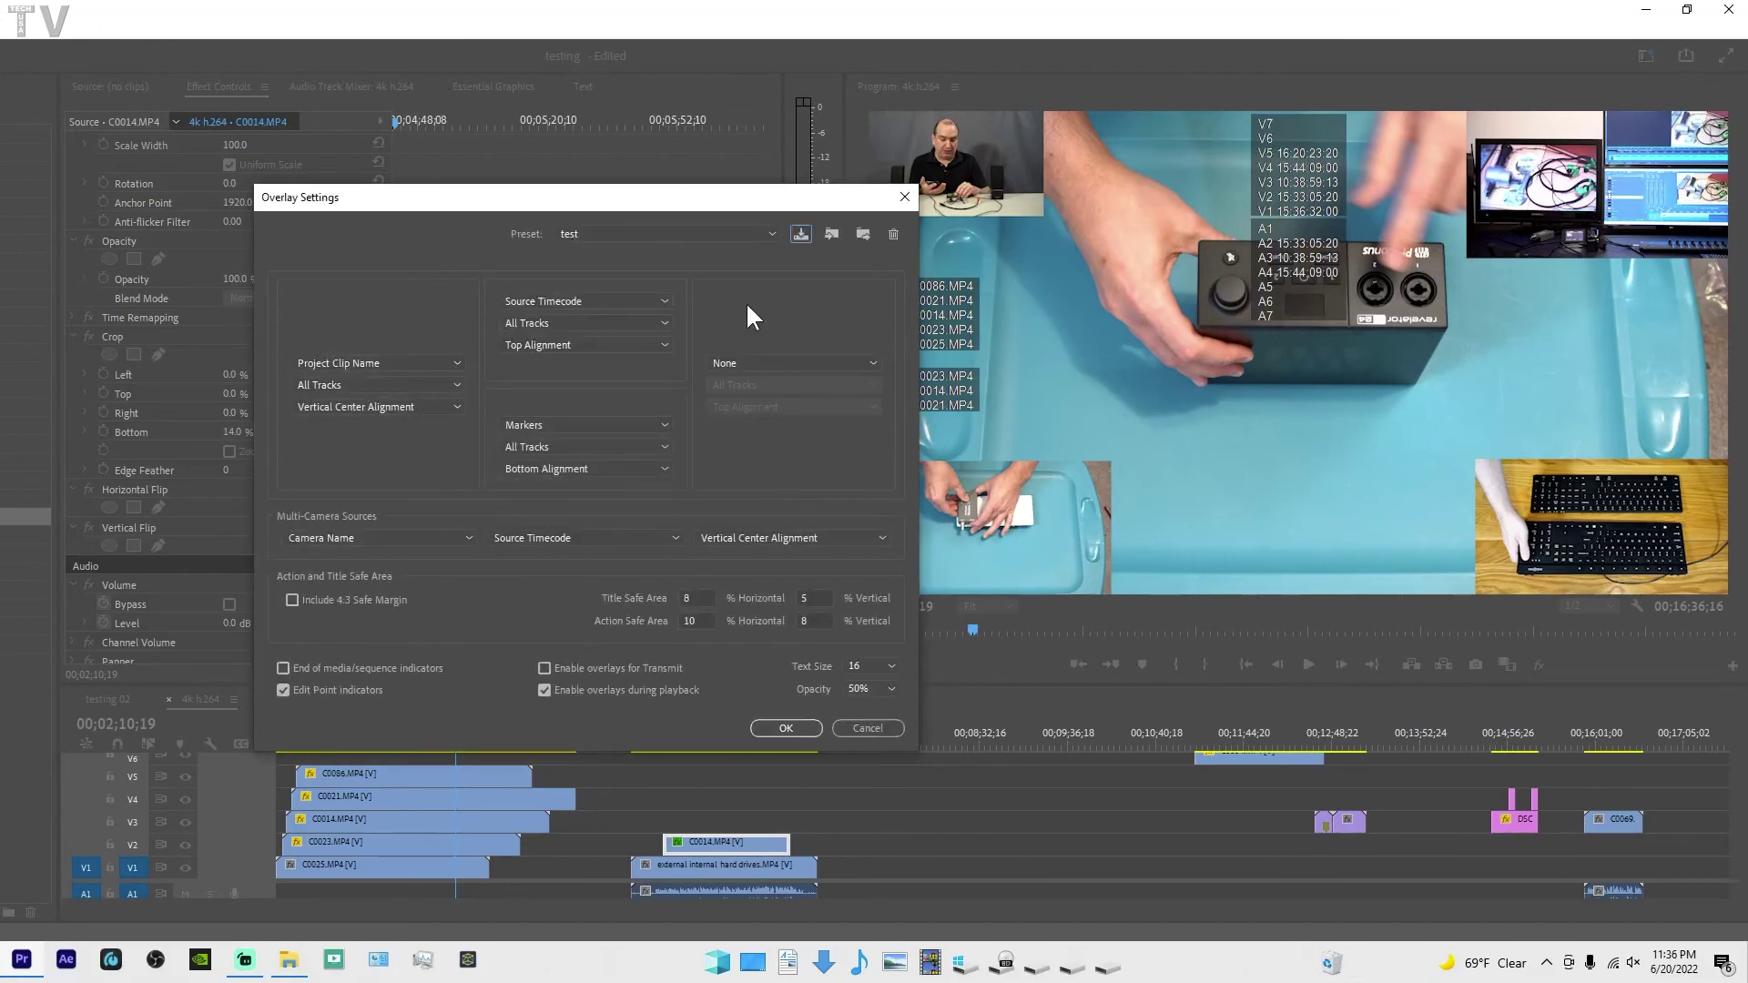
Switch the overlay preset to V1 Only Overlay and apply it
click(732, 237)
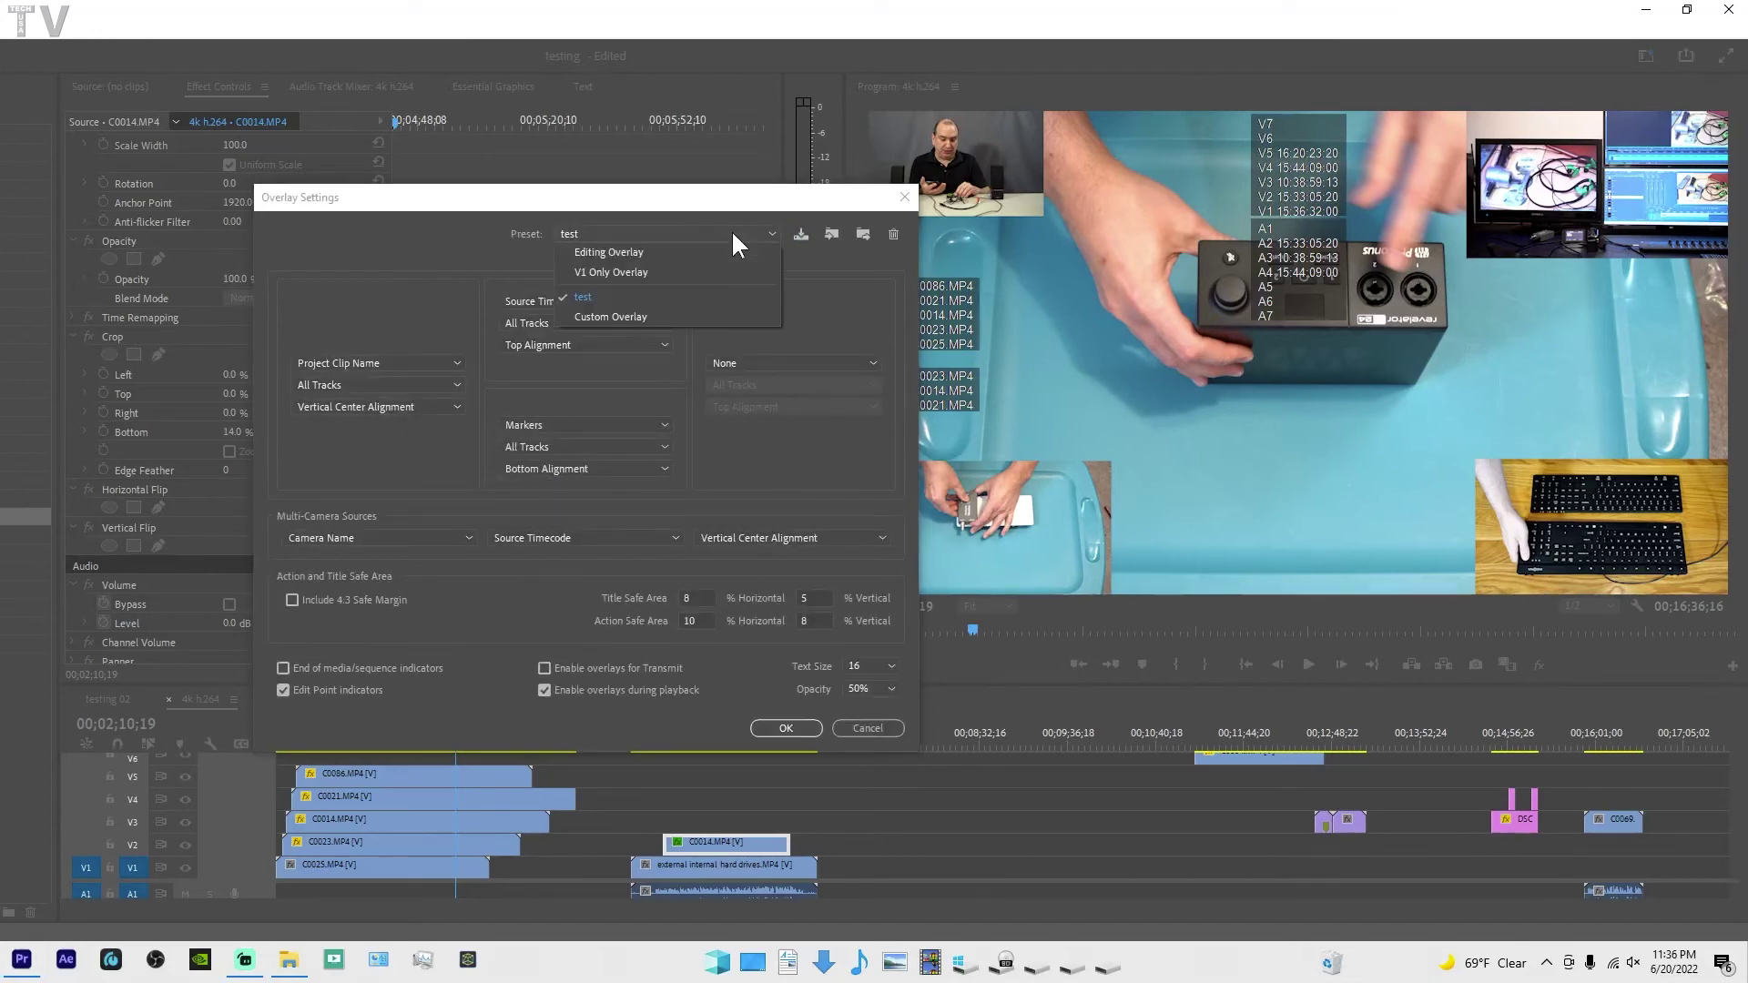
click(662, 273)
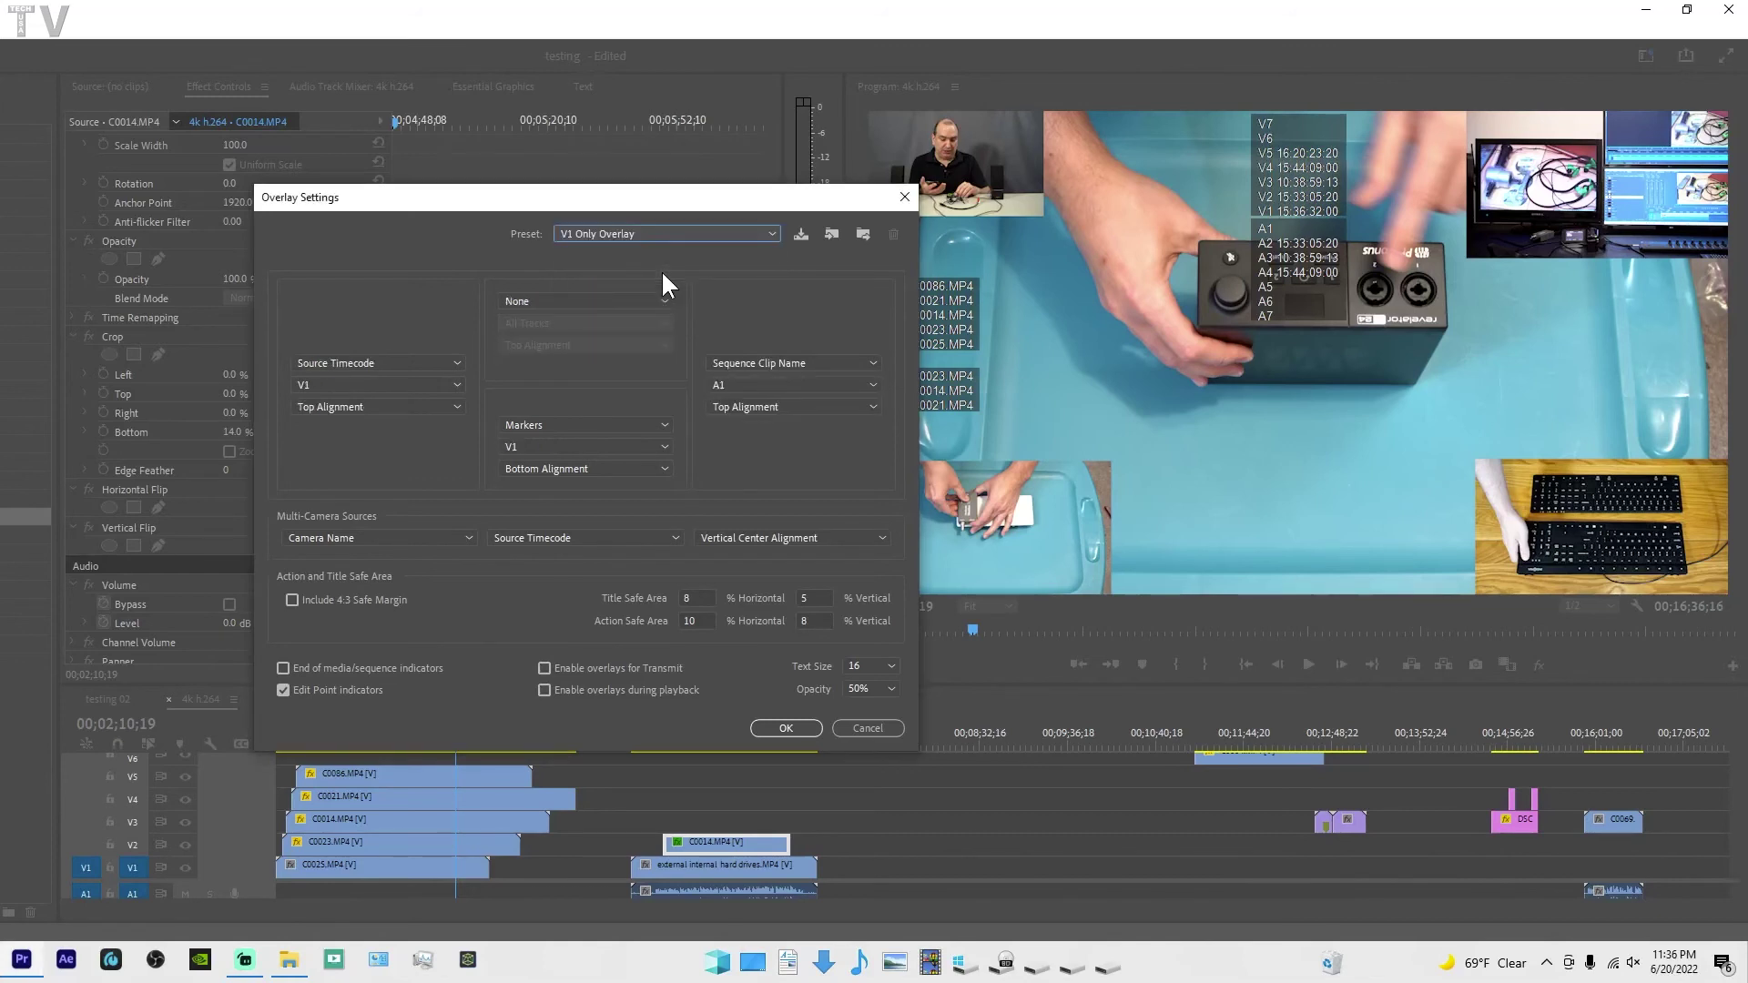
click(783, 730)
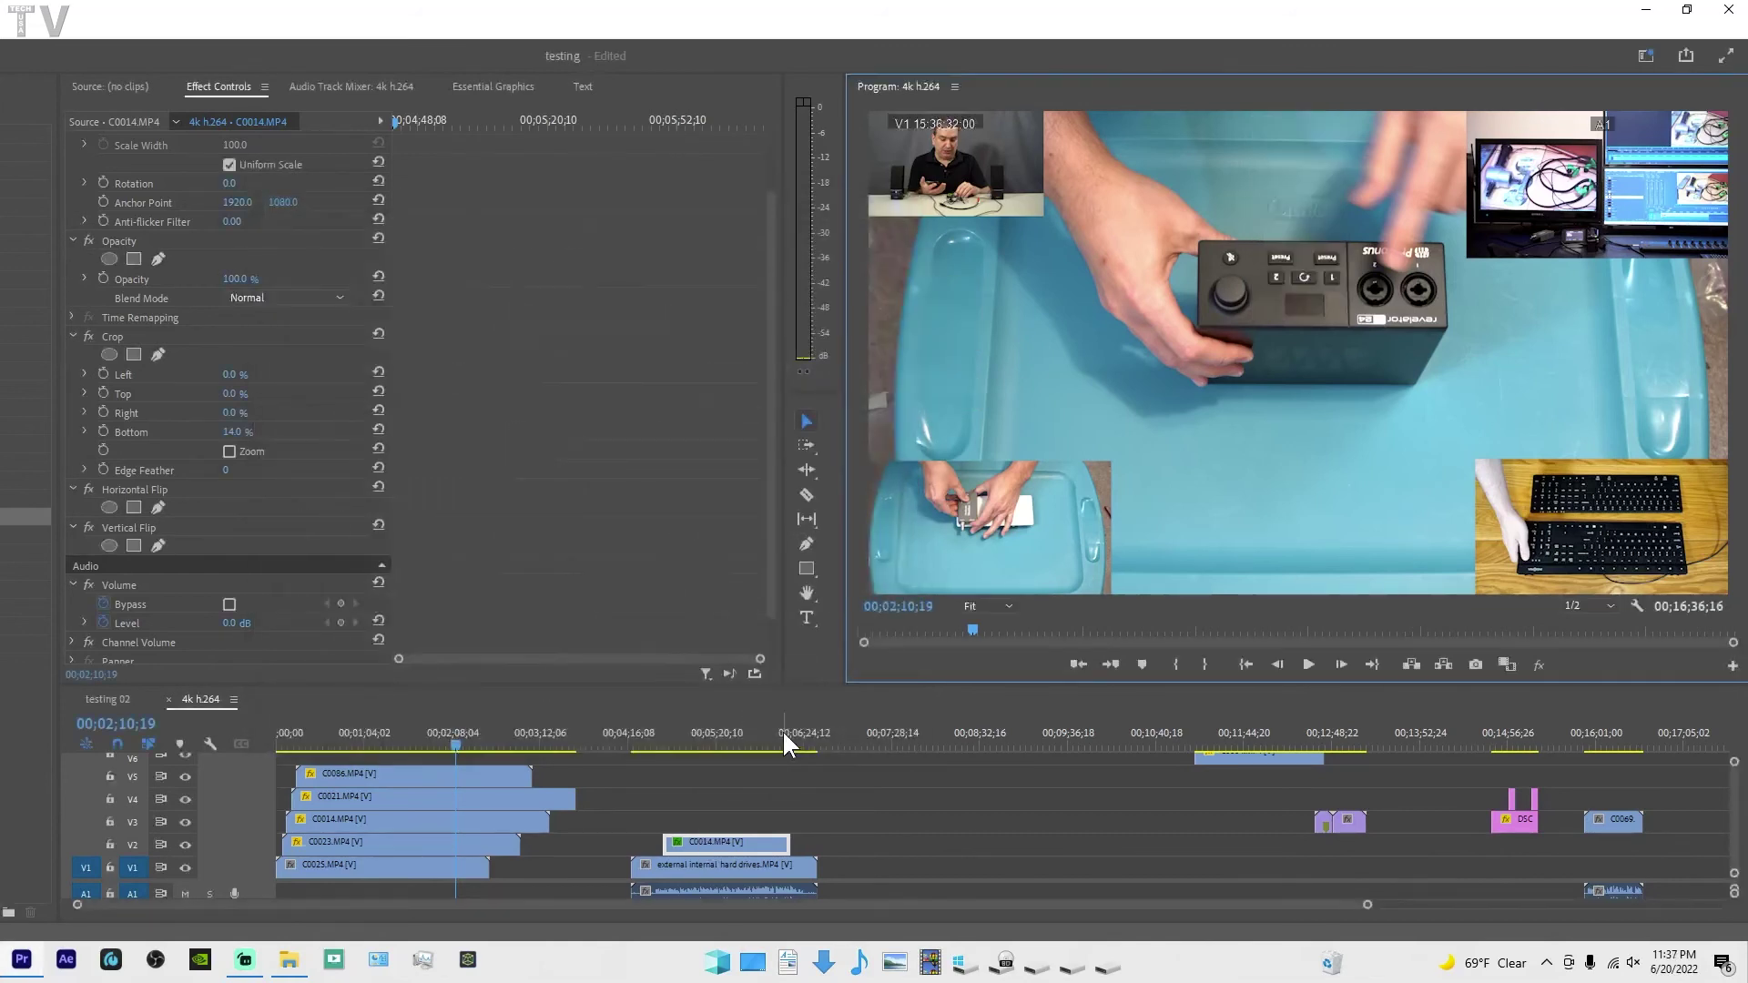
click(717, 734)
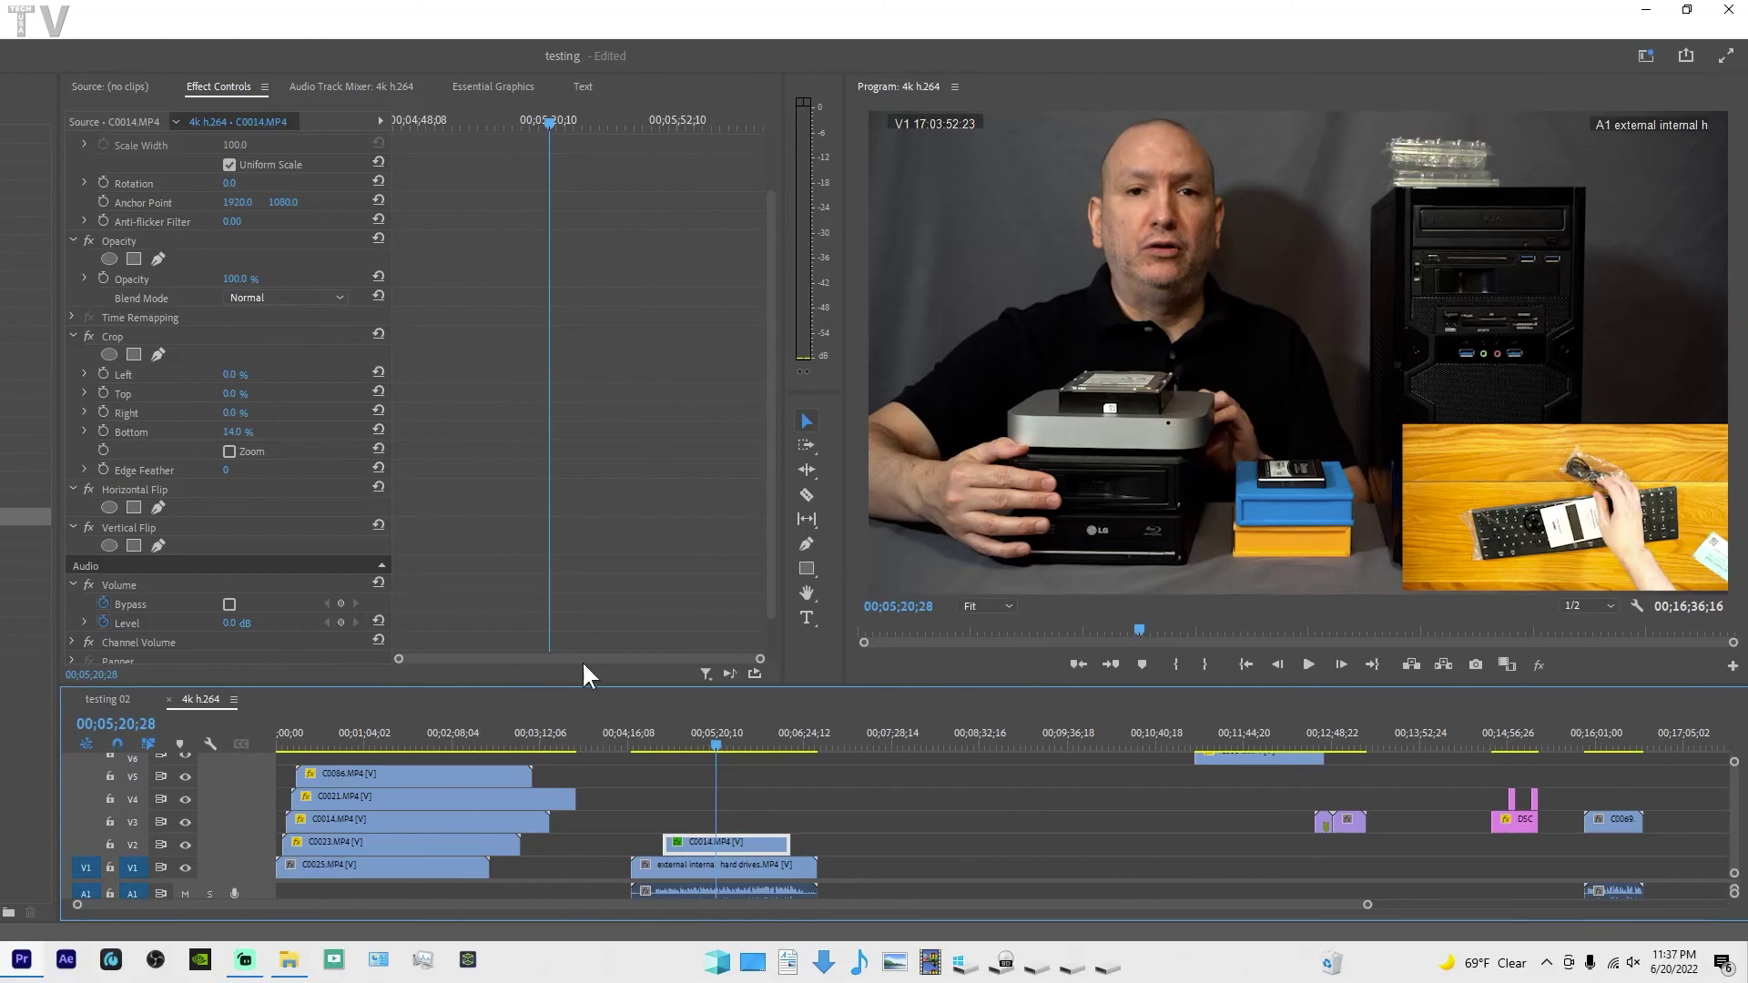
click(379, 735)
mouse_move(380, 739)
mouse_down()
mouse_move(441, 735)
mouse_move(402, 743)
mouse_up()
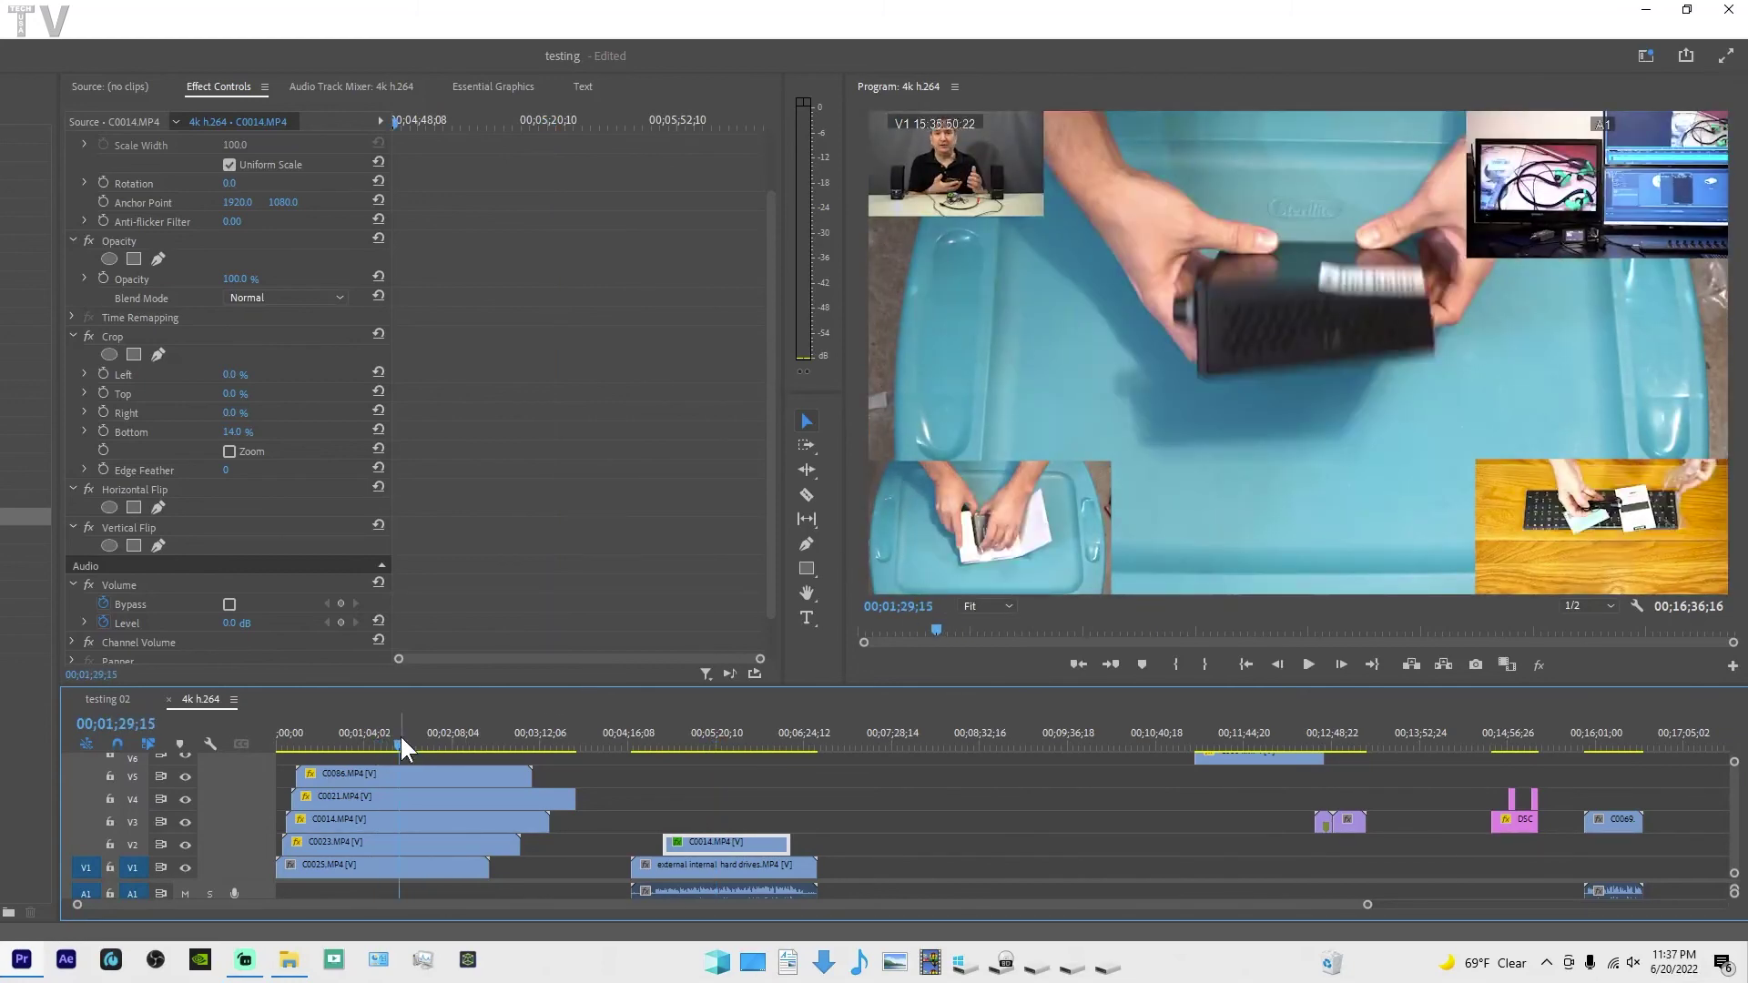